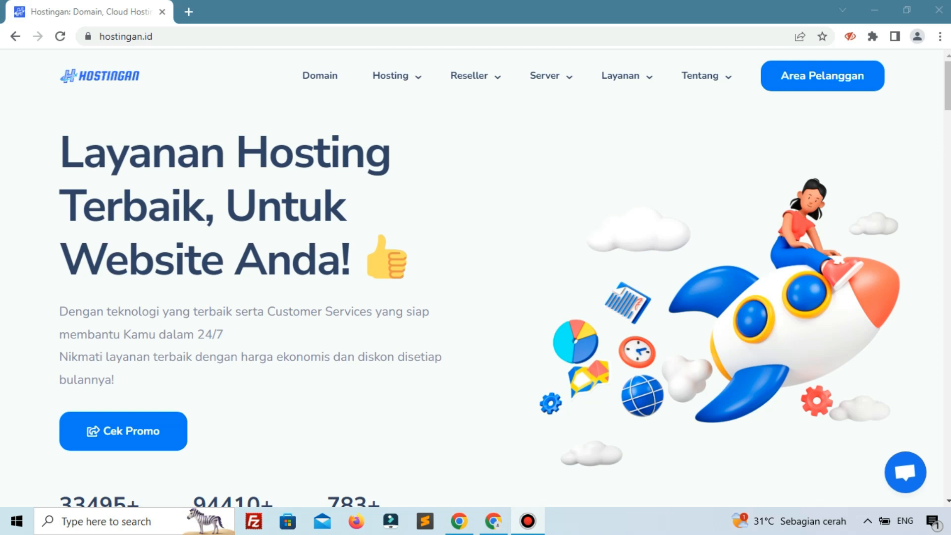
- Look through the Hostingan home page down to the domain name search section, with a blank browser tab opened alongside
scroll(142, 123, "down", 4)
scroll(143, 123, "up", 4)
scroll(129, 222, "down", 7)
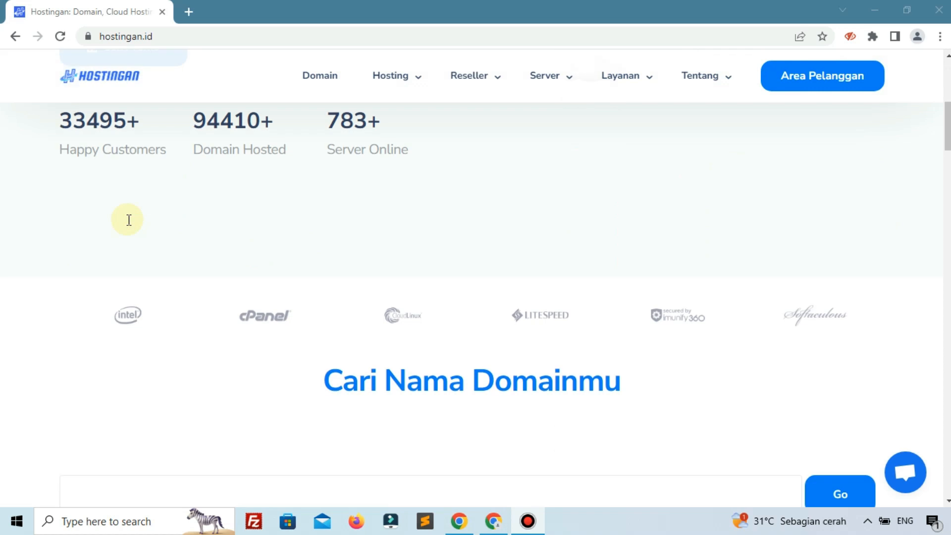
scroll(129, 222, "up", 7)
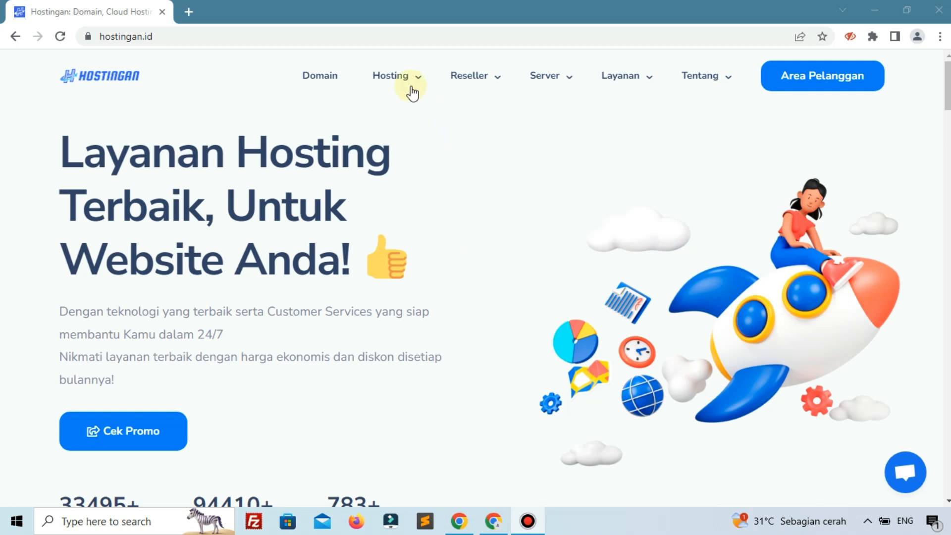
mouse_move(391, 97)
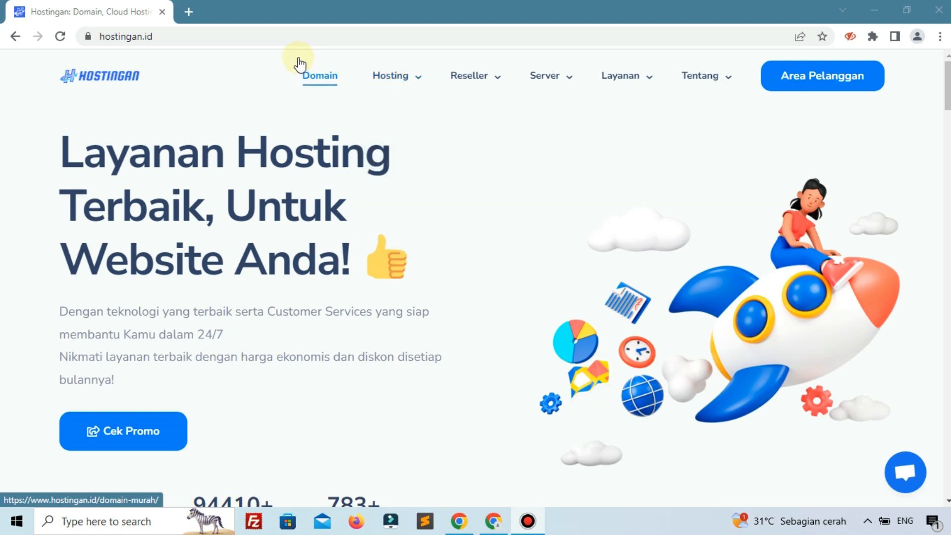
left_click(184, 18)
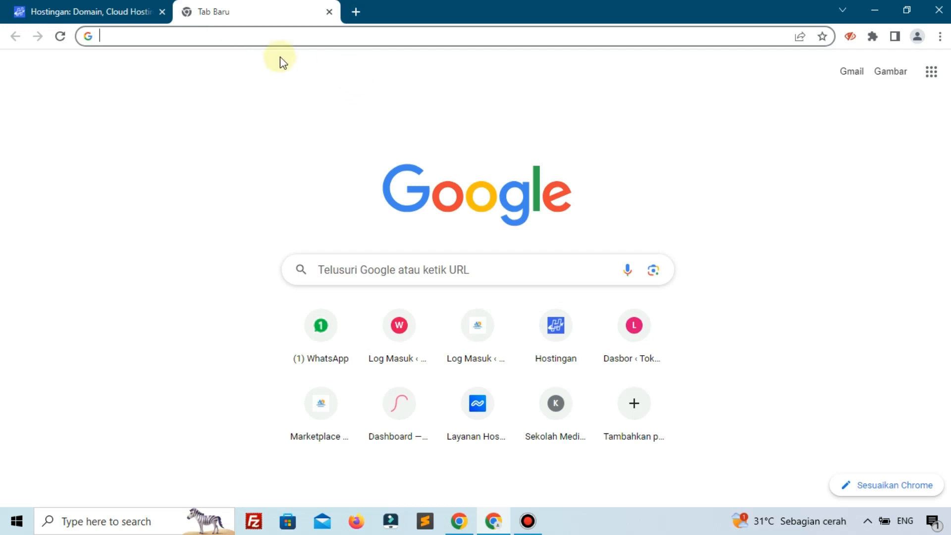
left_click(58, 12)
scroll(166, 194, "down", 8)
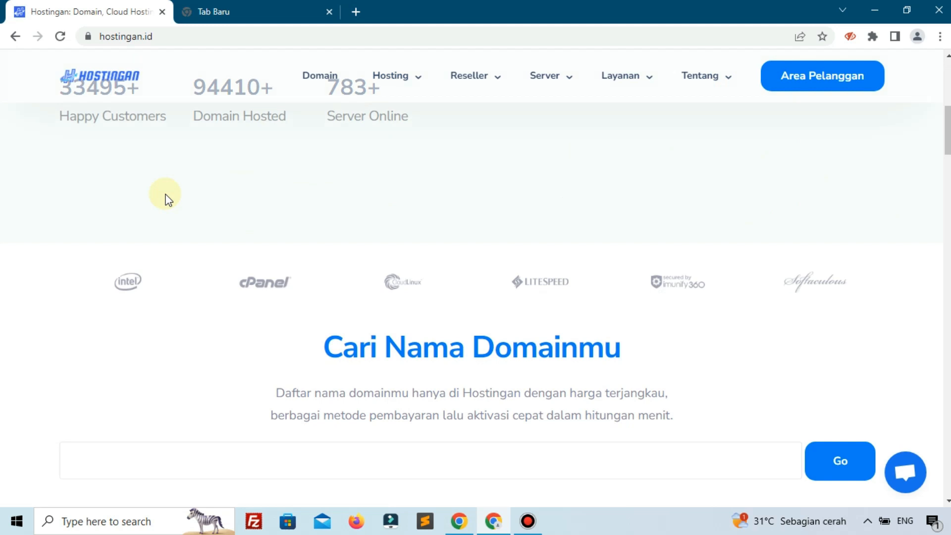
scroll(167, 194, "down", 7)
scroll(165, 197, "up", 15)
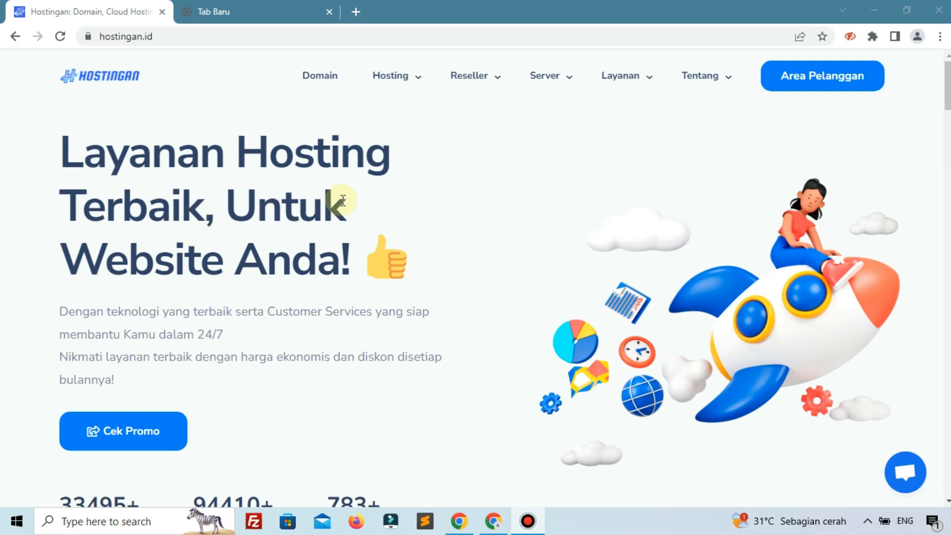
- Open the Cloud Hosting page and compare the prices and features of the Personal & UMKM plans
mouse_move(409, 94)
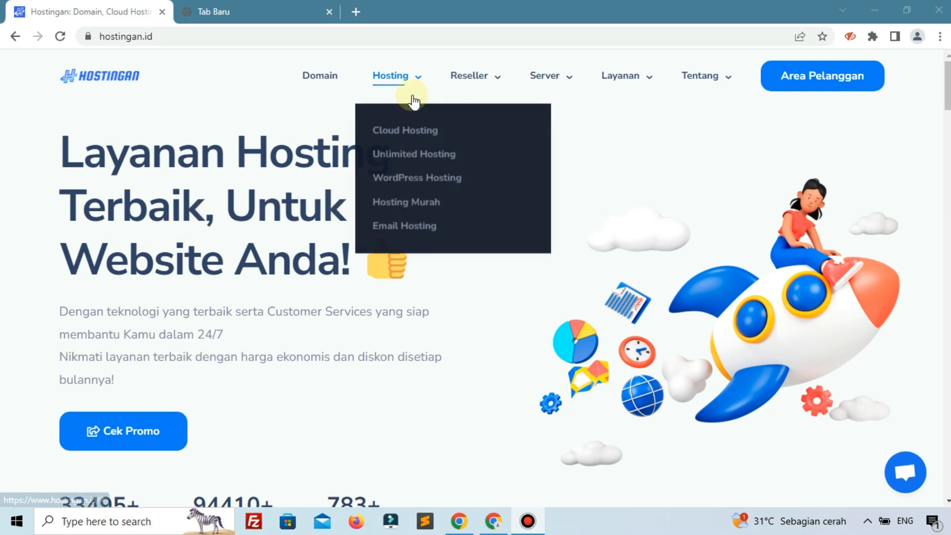
left_click(400, 131)
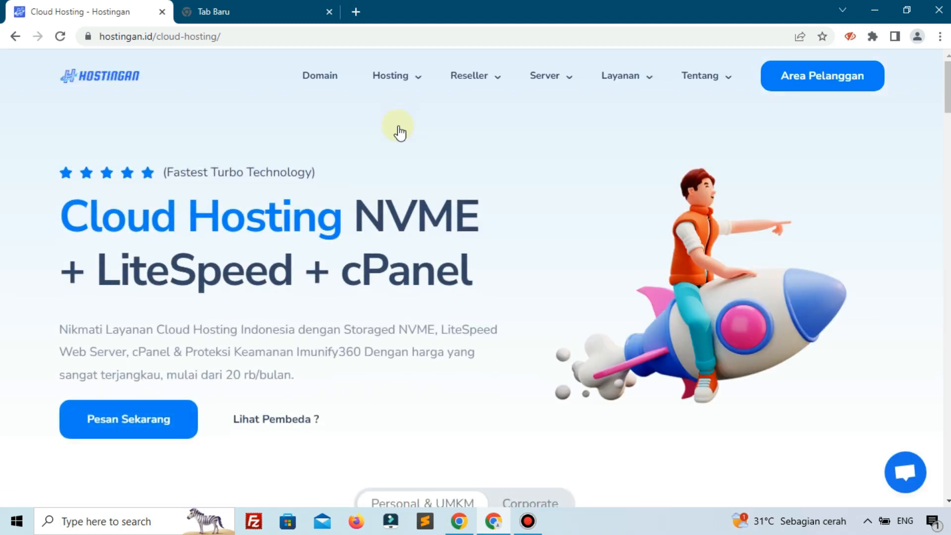
scroll(401, 133, "down", 4)
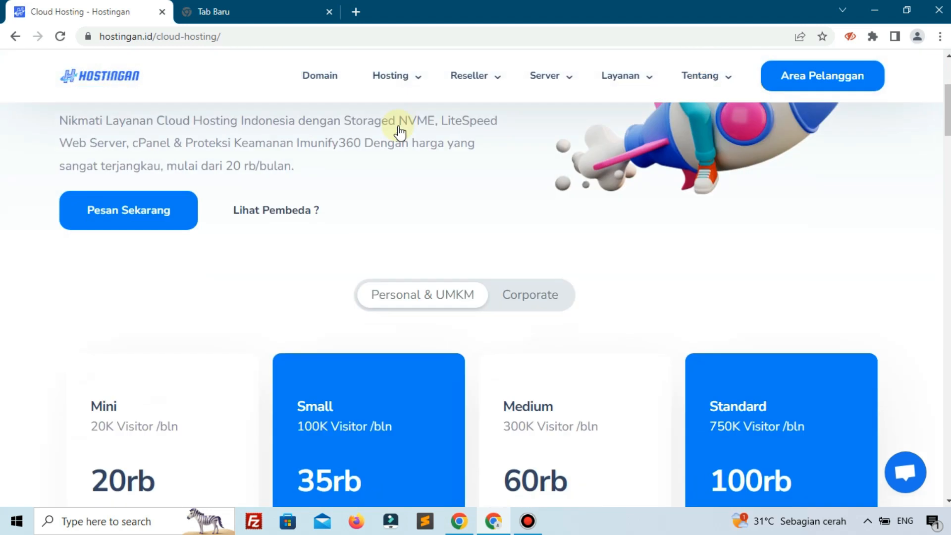
scroll(399, 132, "down", 4)
scroll(287, 211, "down", 3)
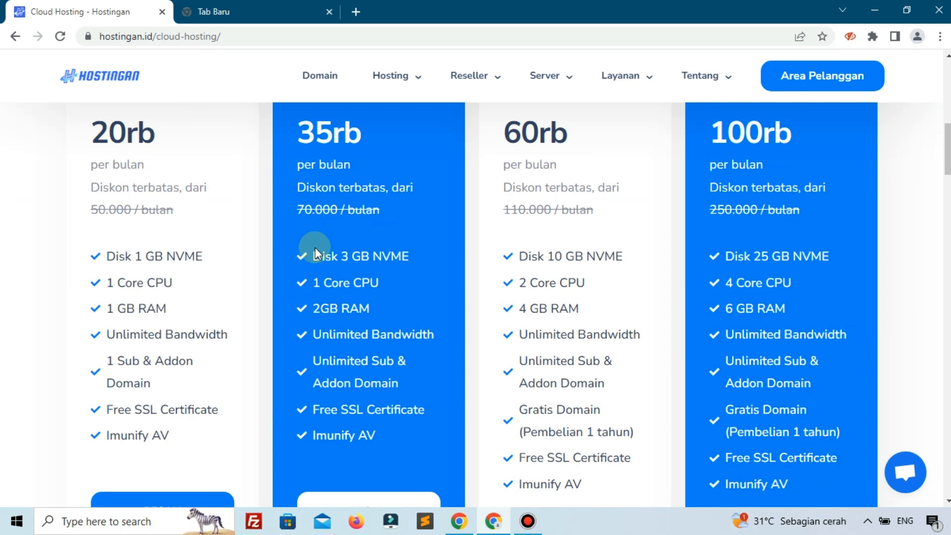
scroll(320, 190, "up", 2)
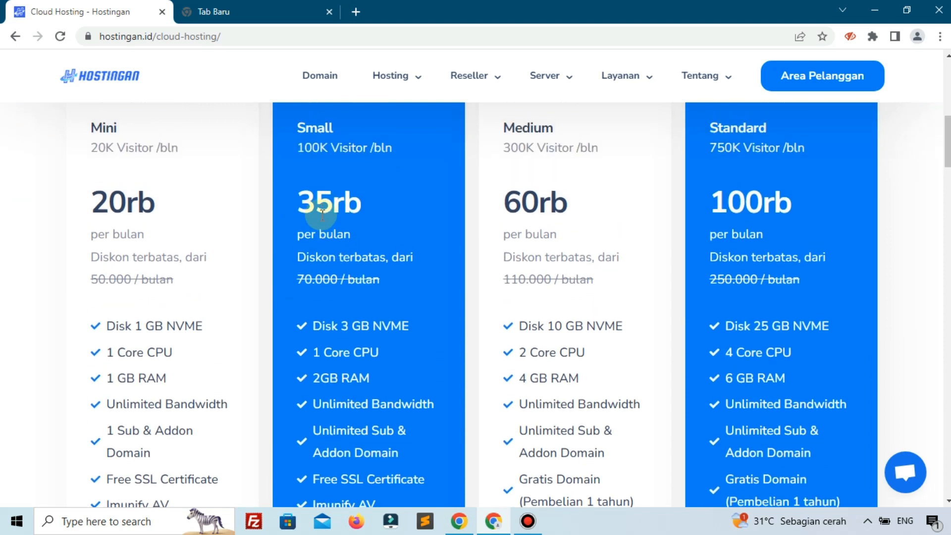
scroll(324, 214, "down", 4)
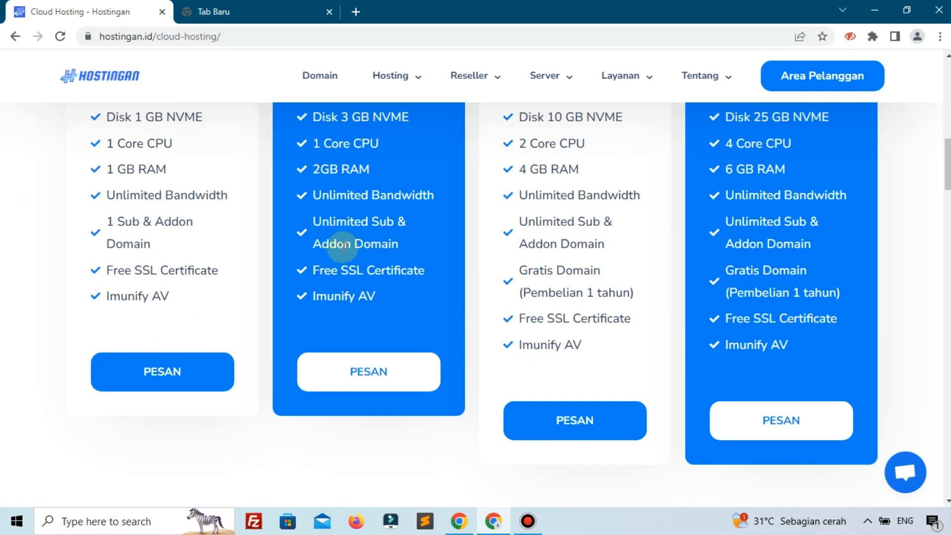
scroll(342, 203, "up", 4)
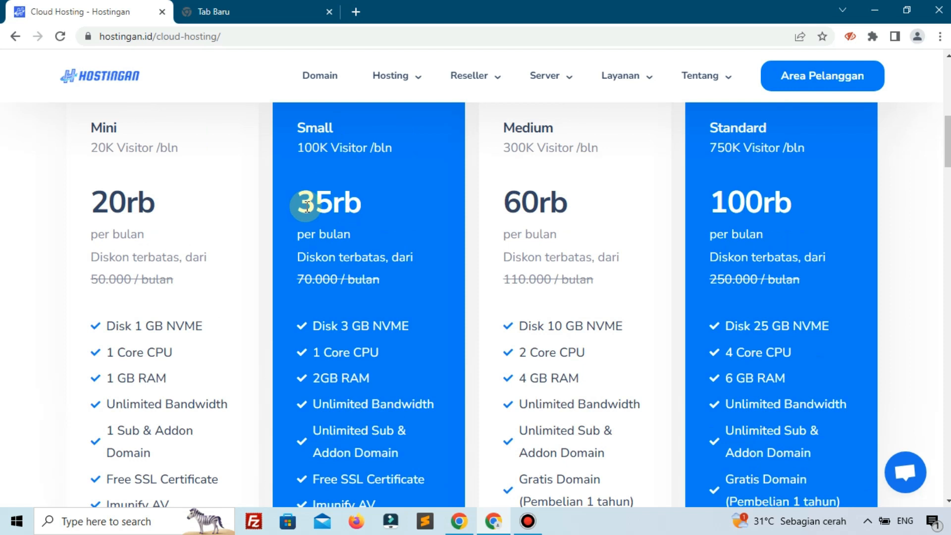
scroll(335, 207, "up", 3)
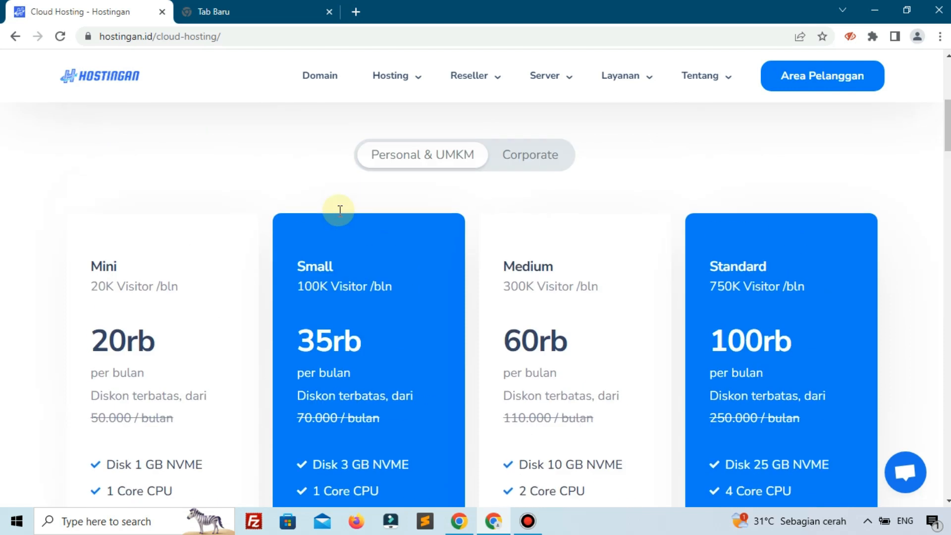
scroll(339, 215, "down", 1)
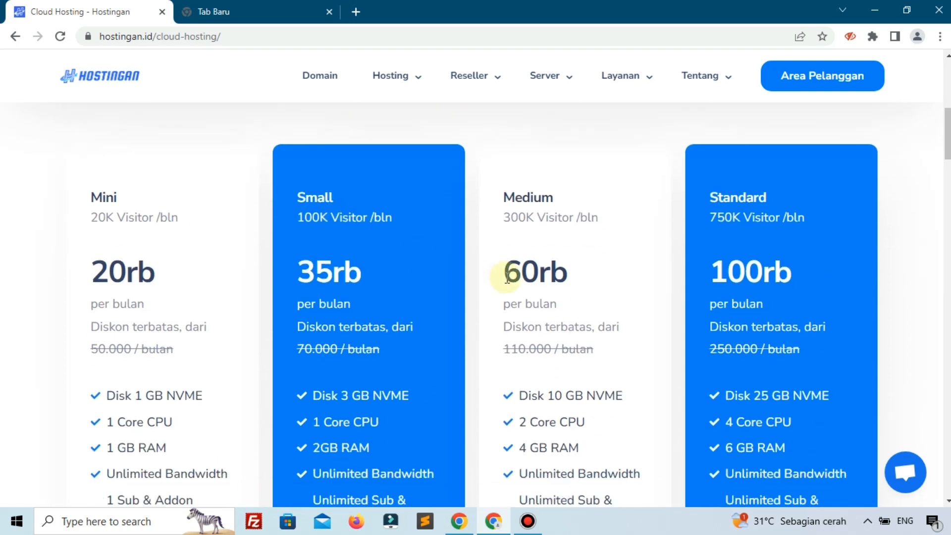
- Examine the Medium plan's monthly price and visitor allowance alongside the neighbouring Personal & UMKM plans
mouse_move(504, 278)
left_mouse_down()
mouse_move(552, 273)
mouse_move(506, 272)
left_mouse_up()
left_click(539, 280)
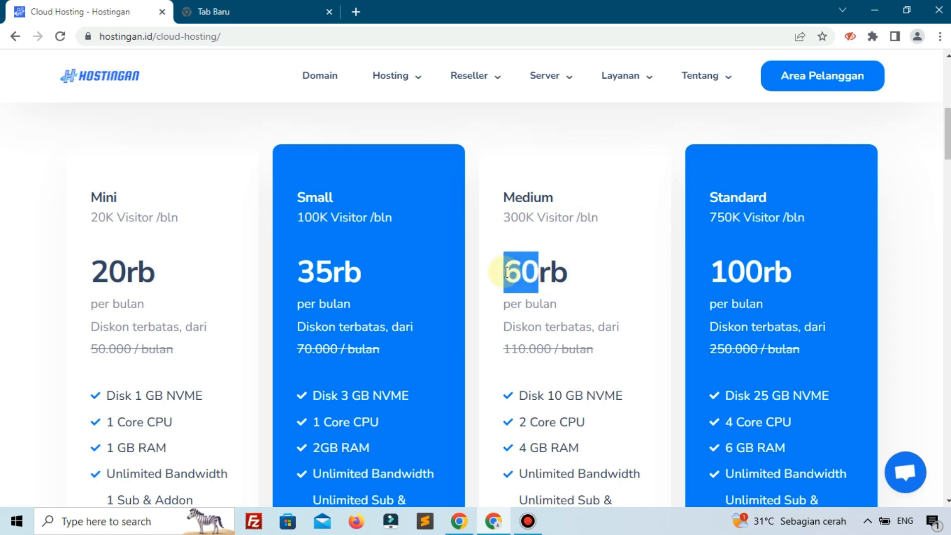
left_click(581, 287)
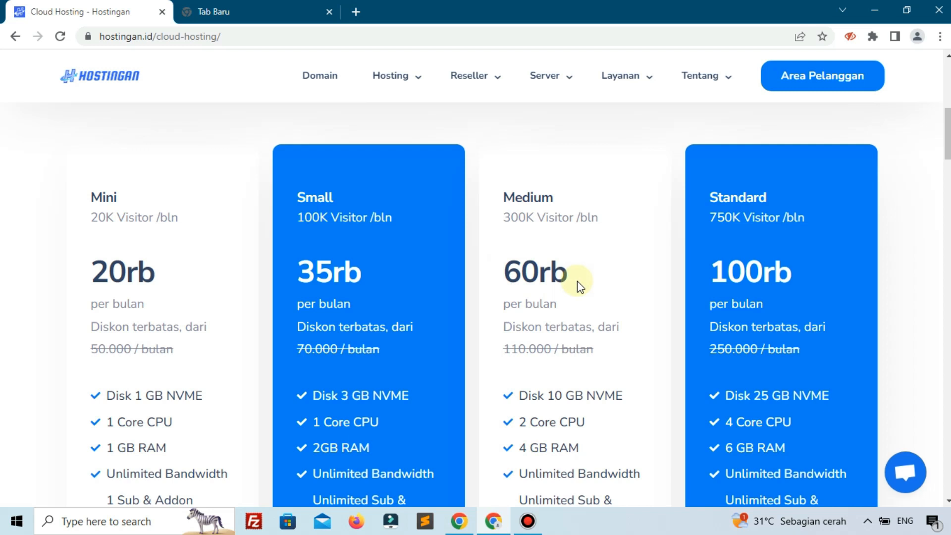
scroll(580, 287, "down", 7)
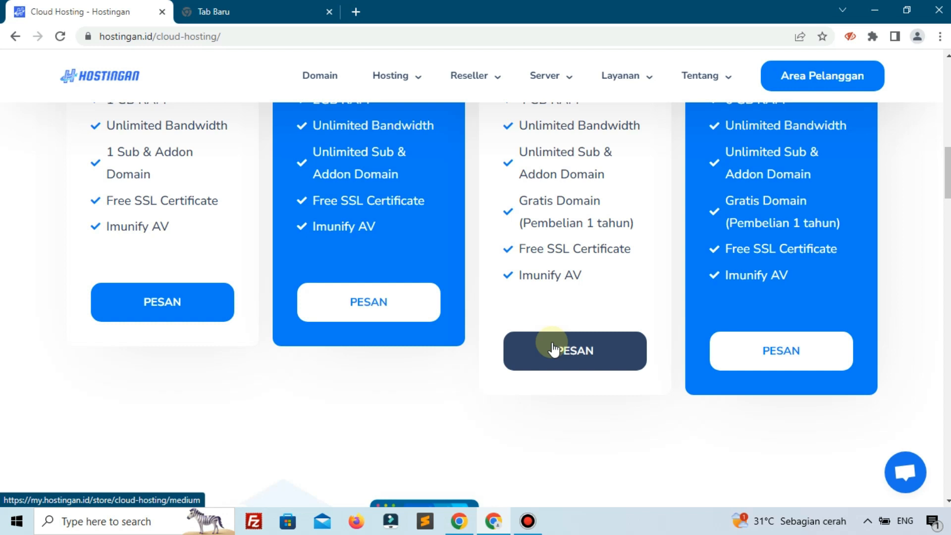
scroll(554, 349, "up", 5)
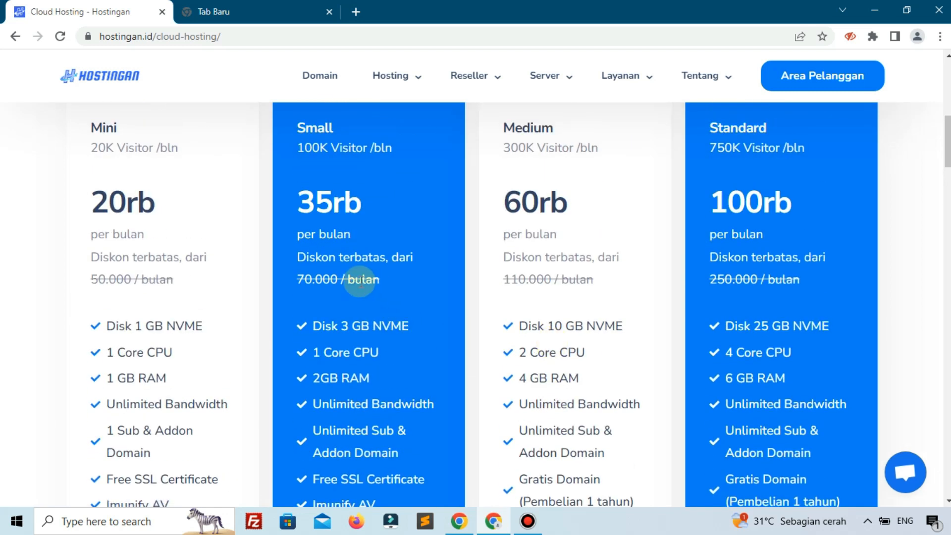
scroll(360, 281, "up", 1)
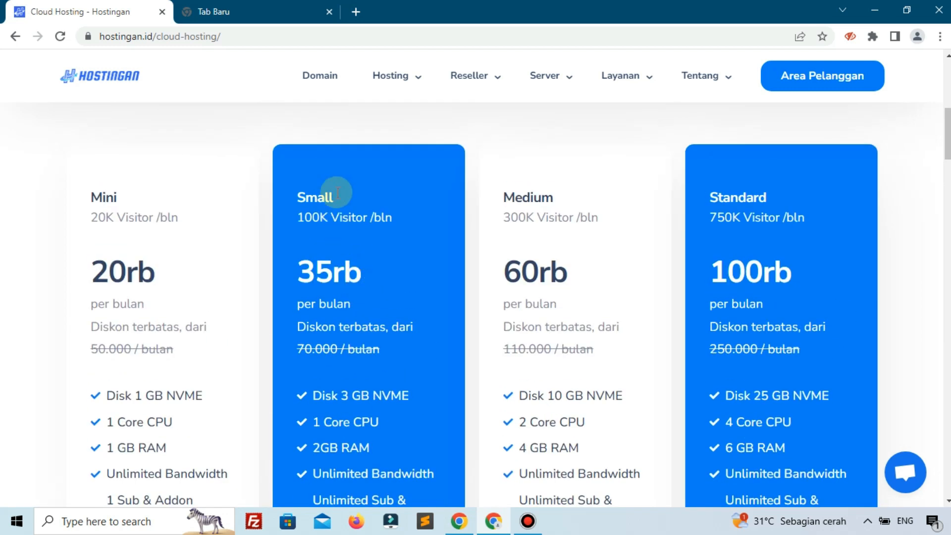
scroll(535, 282, "down", 2)
scroll(534, 282, "up", 1)
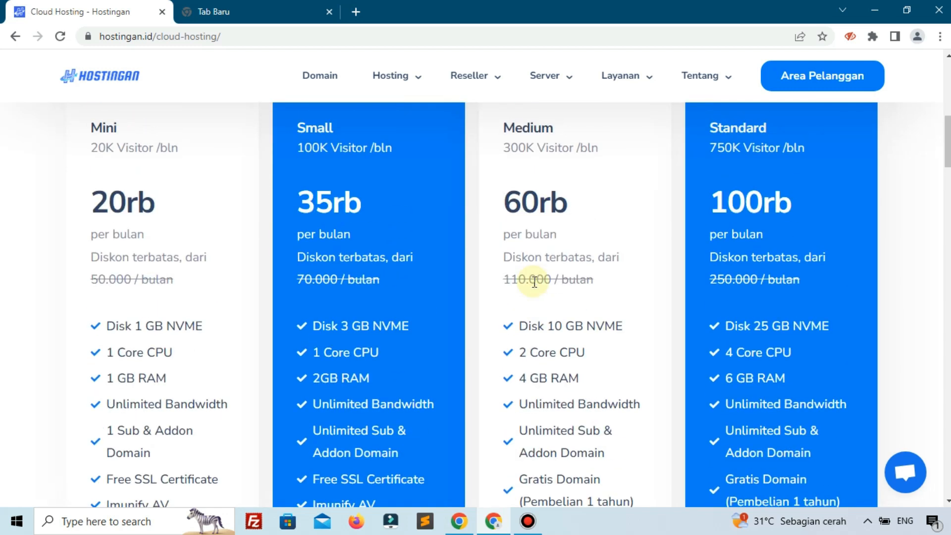
scroll(535, 283, "down", 1)
scroll(528, 279, "up", 2)
left_click_drag(514, 197, 518, 303)
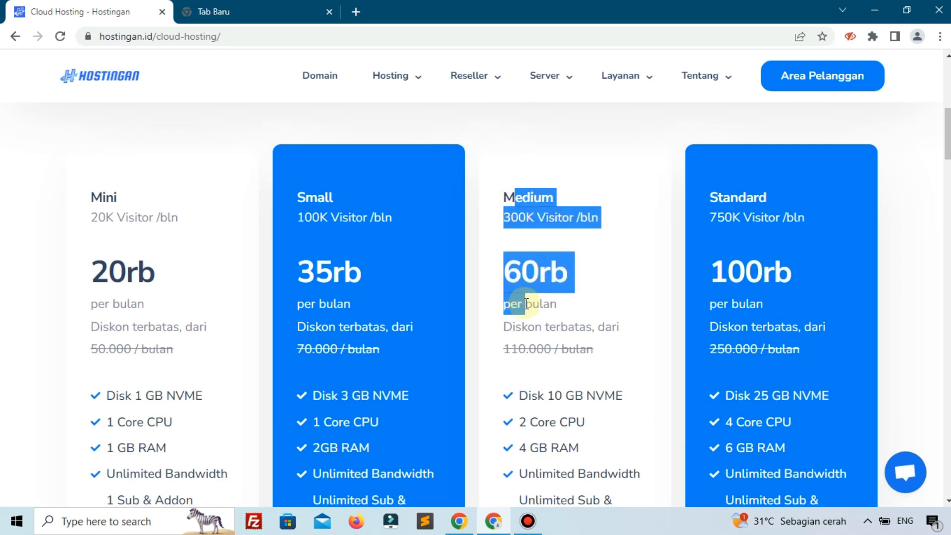
left_click(560, 276)
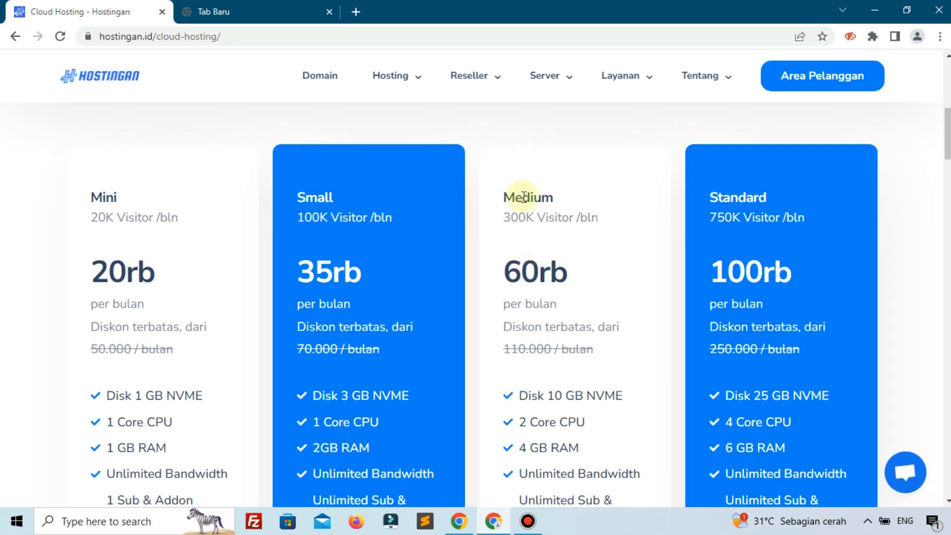
- Show the Corporate cloud hosting plans and examine the feature list of the Plus plan
scroll(518, 188, "up", 1)
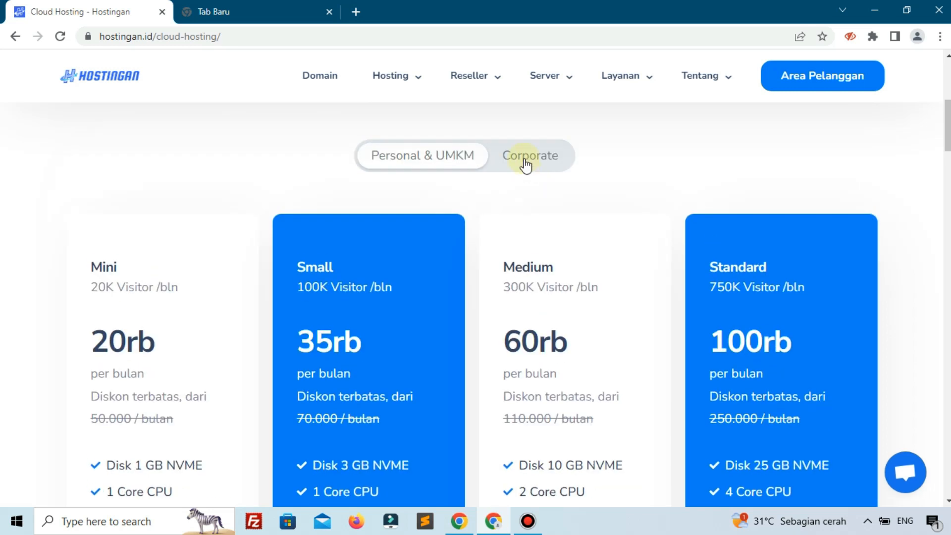
left_click(526, 164)
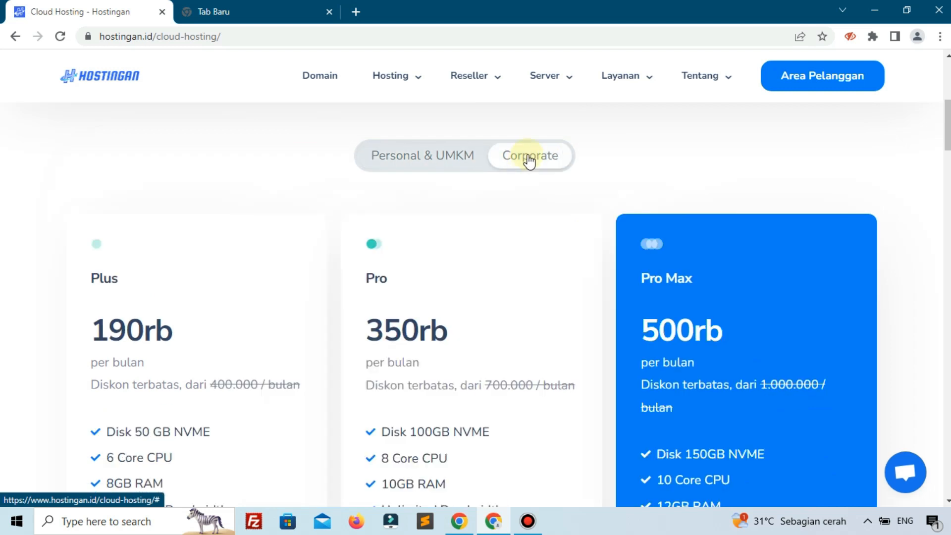
scroll(515, 216, "down", 2)
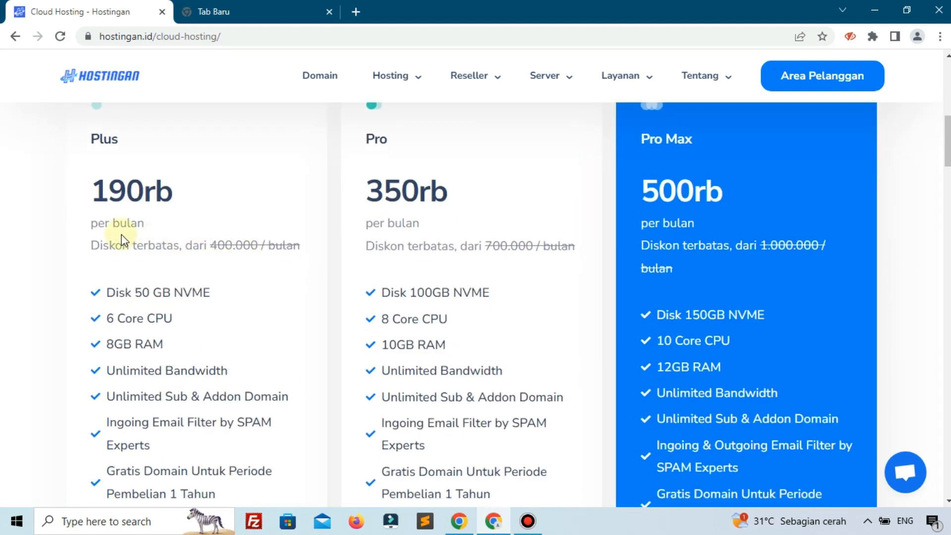
left_click_drag(106, 297, 167, 441)
scroll(213, 416, "down", 1)
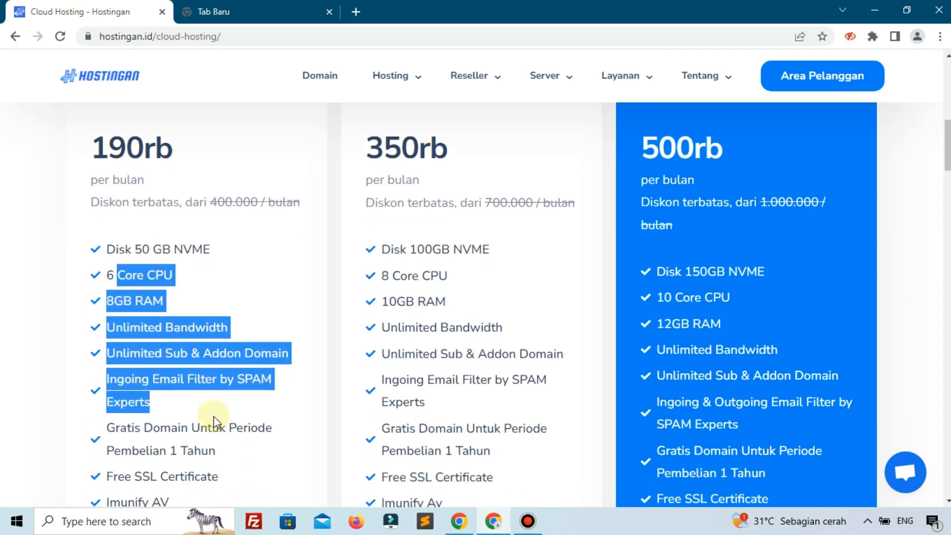
scroll(245, 418, "up", 3)
- Return to the Personal & UMKM plans, check the Medium plan's feature list and order that plan
left_click(382, 156)
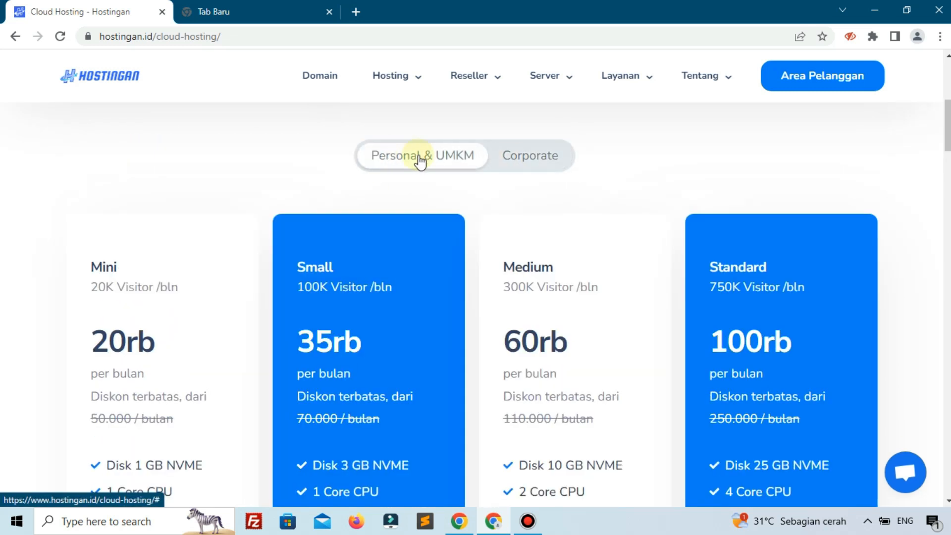
scroll(420, 161, "down", 3)
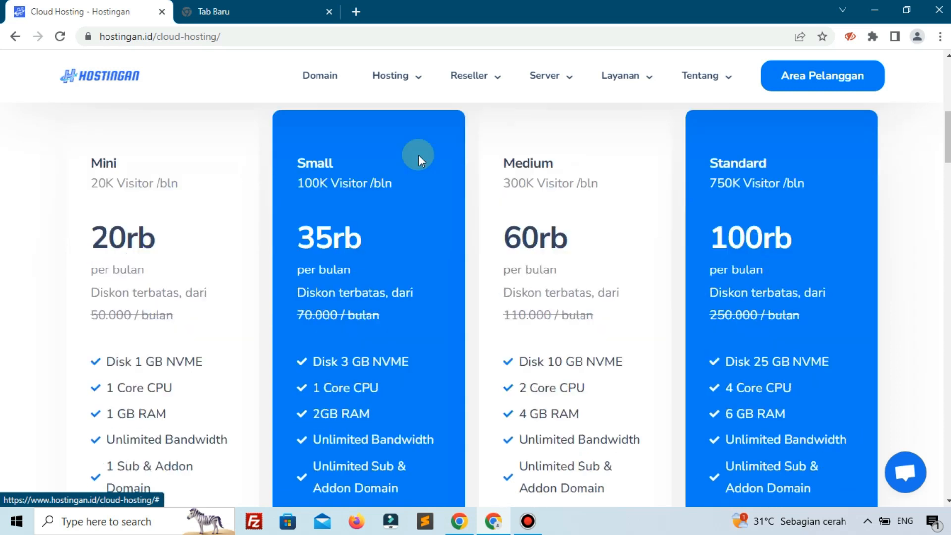
scroll(538, 248, "down", 3)
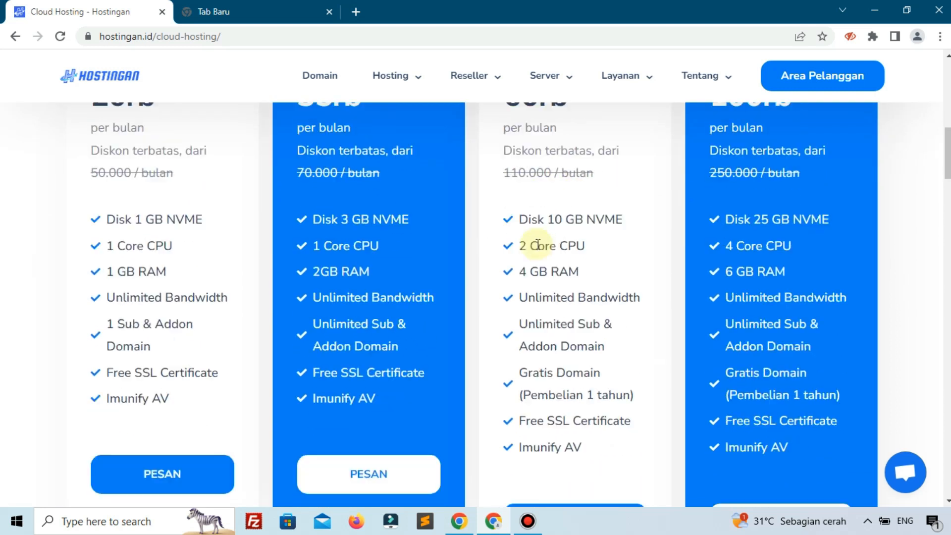
left_click_drag(516, 186, 589, 424)
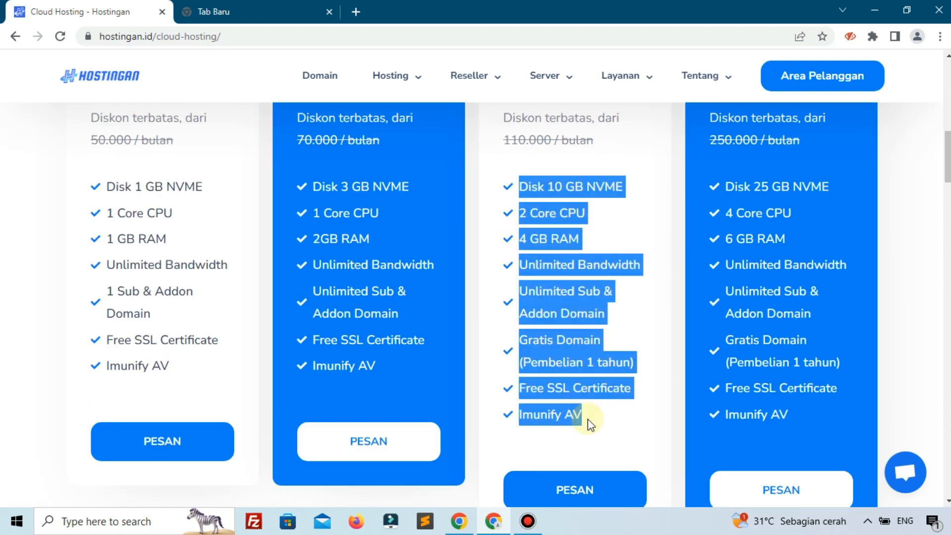
left_click(568, 339)
scroll(575, 332, "up", 5)
scroll(533, 266, "down", 8)
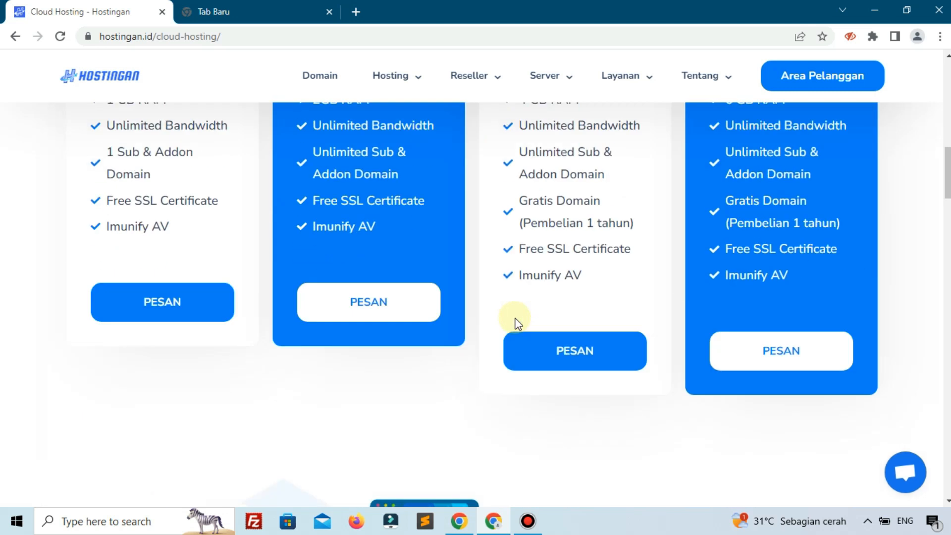
left_click(537, 355)
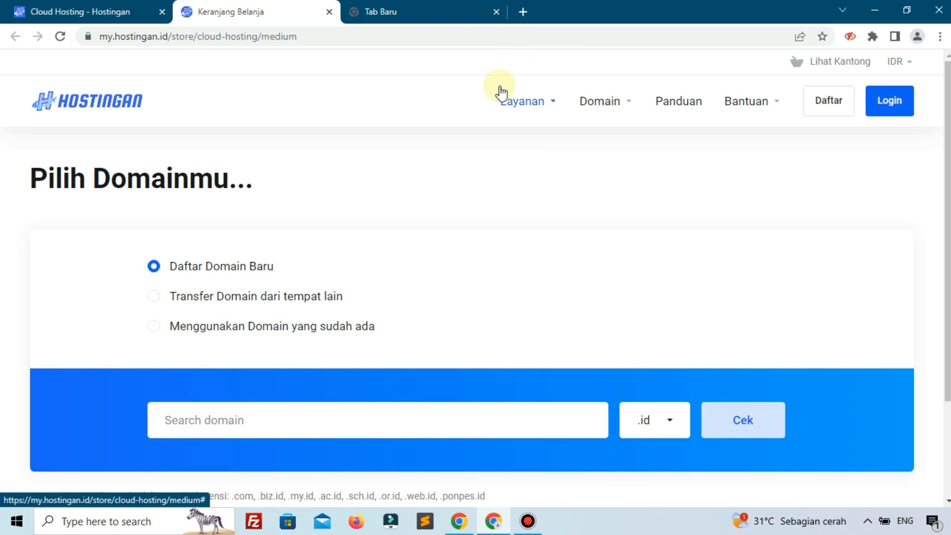
- Check the availability of the new domain name marketplacepropetijakarta with the .com extension
scroll(392, 249, "down", 3)
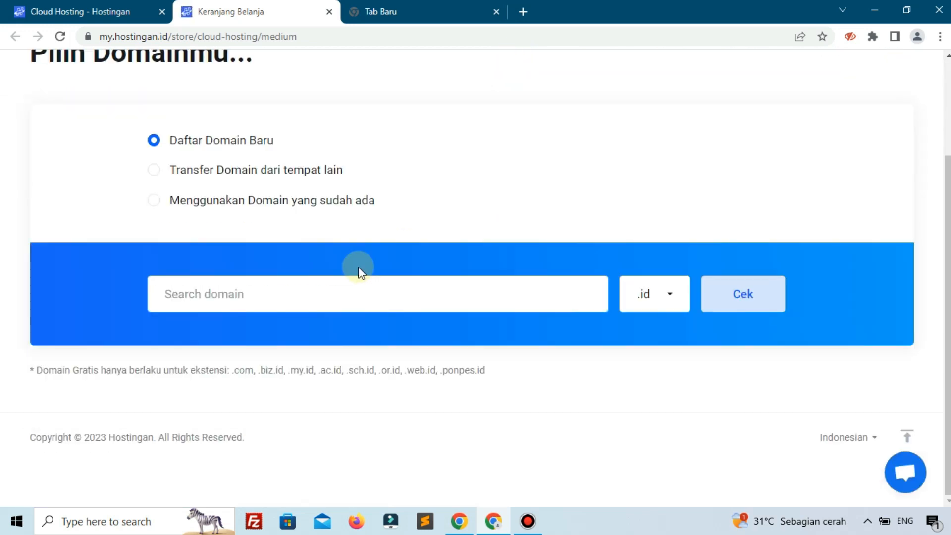
left_click(308, 291)
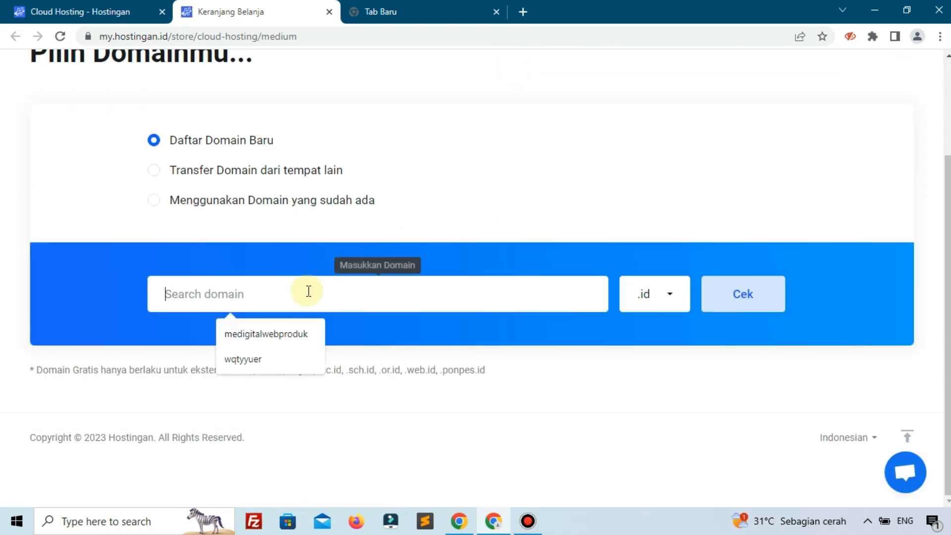
type("marketplace")
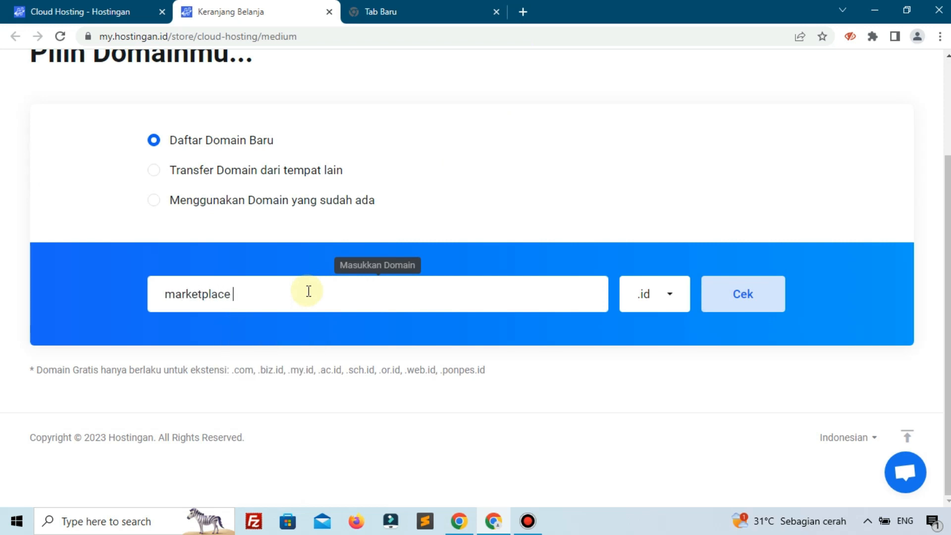
type("proper")
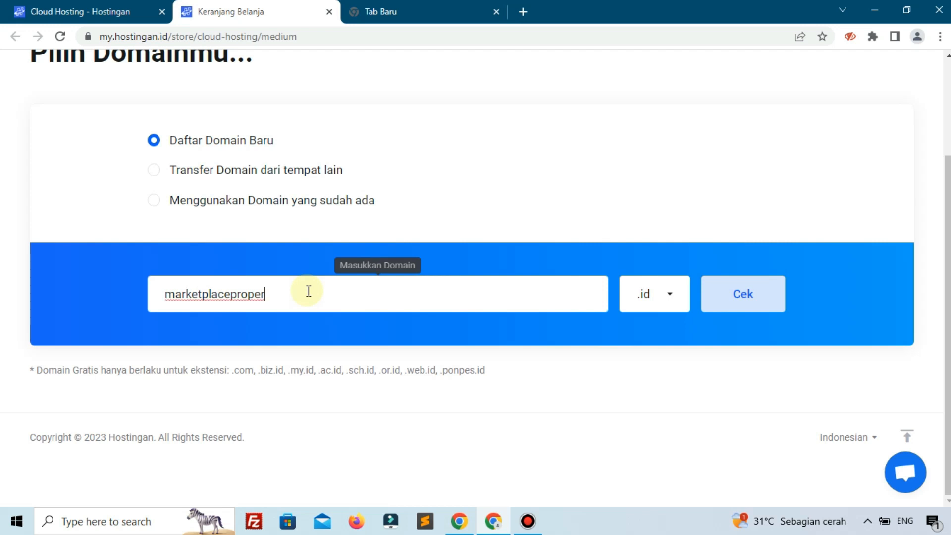
key("BackSpace")
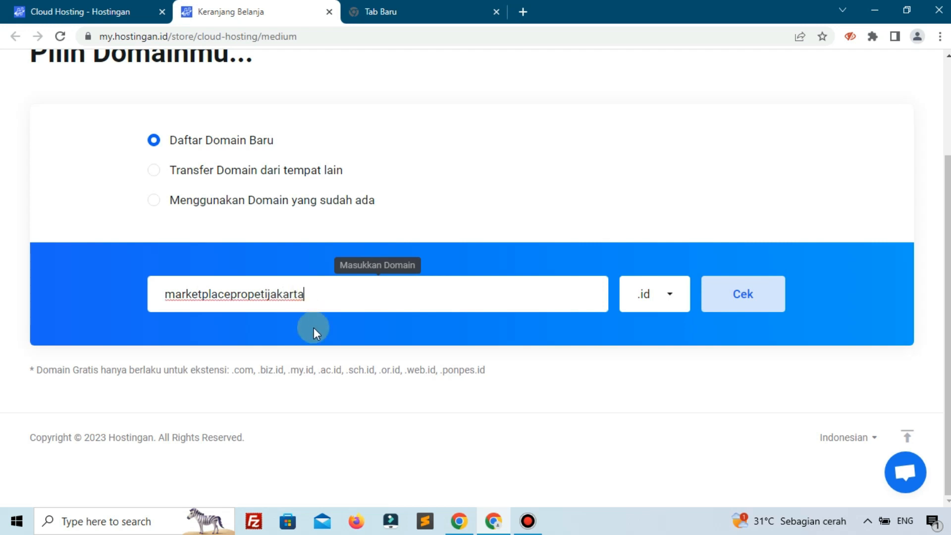
left_click_drag(177, 370, 374, 367)
left_click(650, 297)
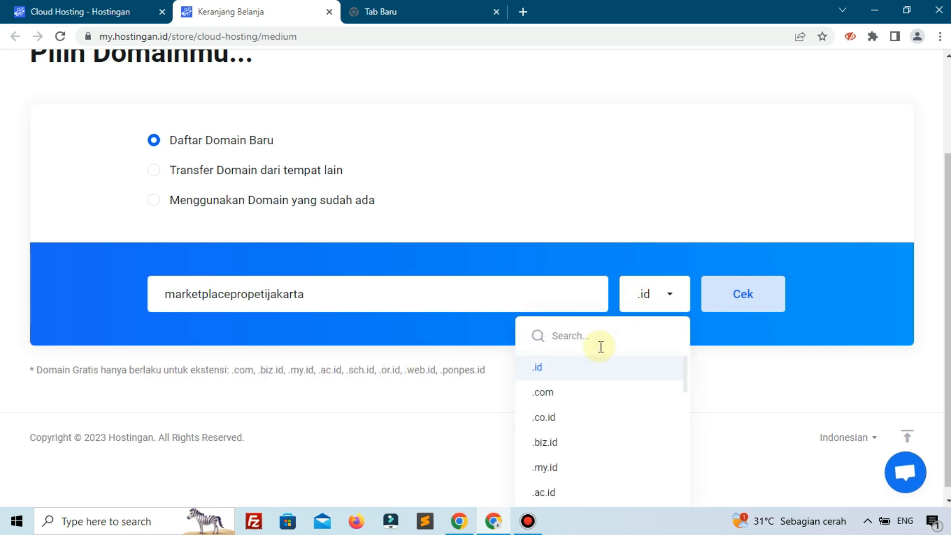
left_click(569, 392)
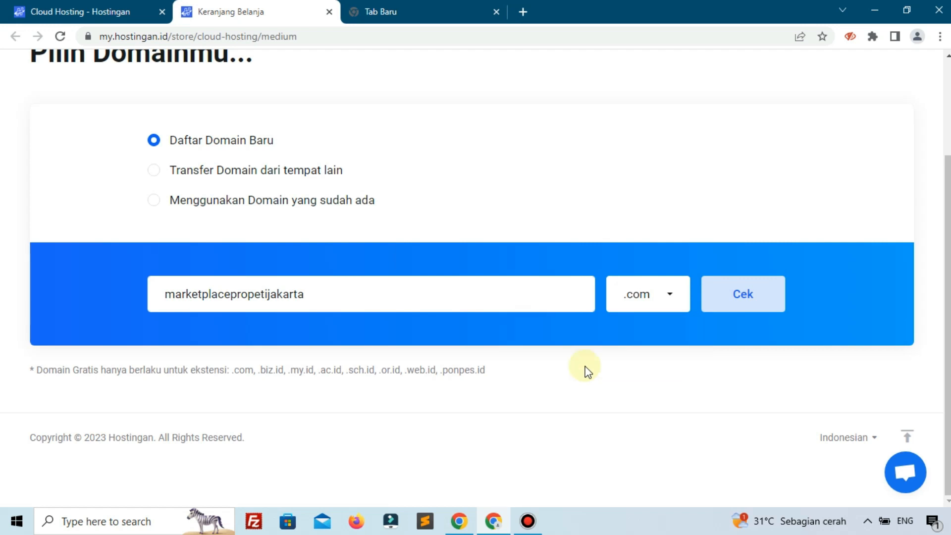
left_click(734, 298)
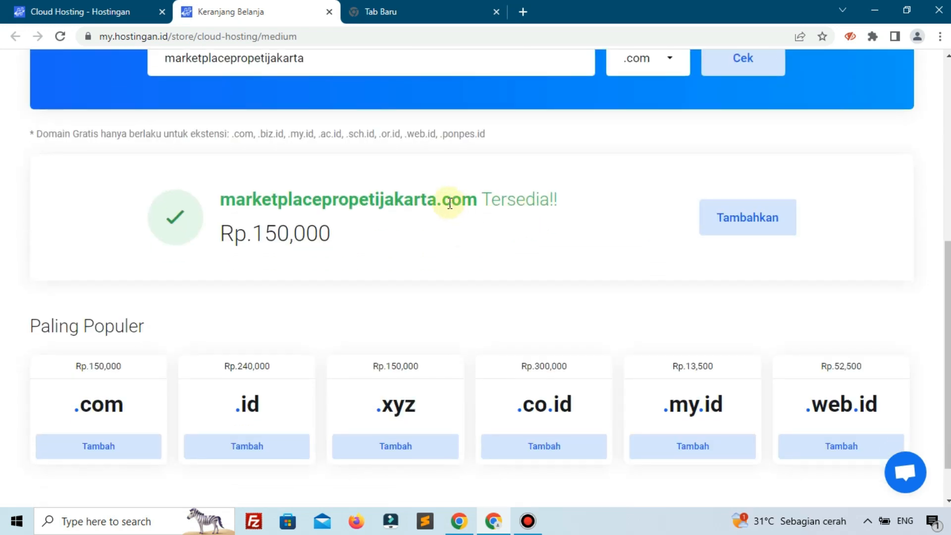
- Add marketplacepropetijakarta.com to the order and continue to the hosting configuration
left_click_drag(238, 200, 339, 234)
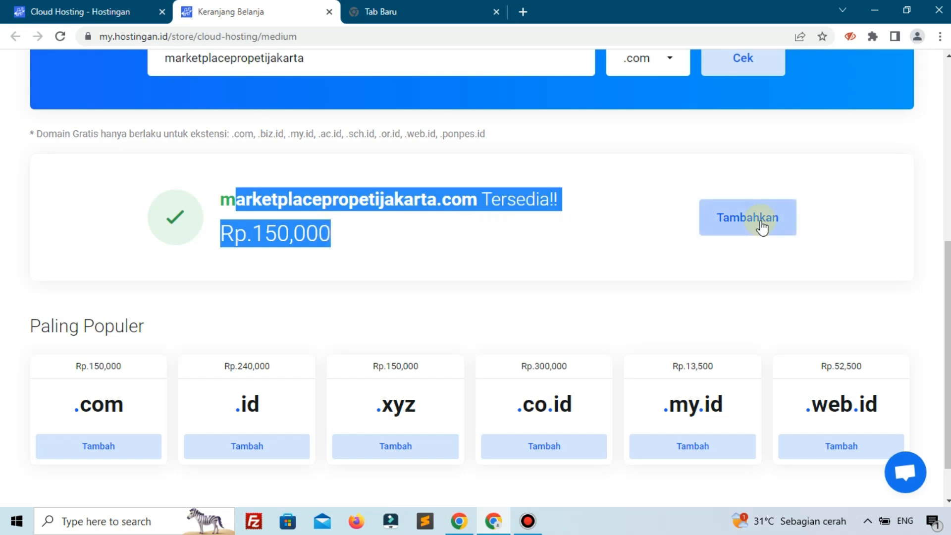
scroll(760, 223, "up", 3)
left_click(299, 206)
left_click_drag(344, 198, 154, 200)
left_click(627, 213)
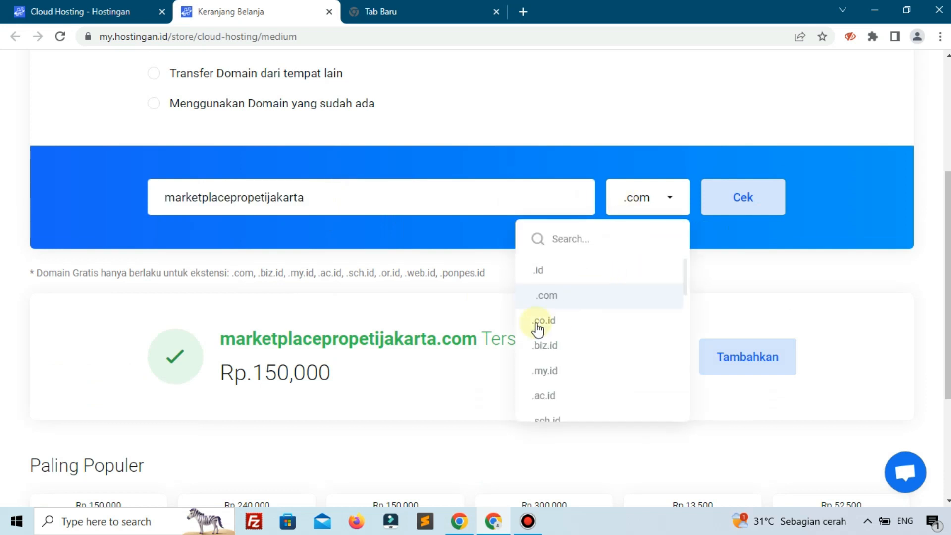
left_click_drag(396, 339, 404, 339)
left_click(723, 350)
scroll(714, 337, "down", 5)
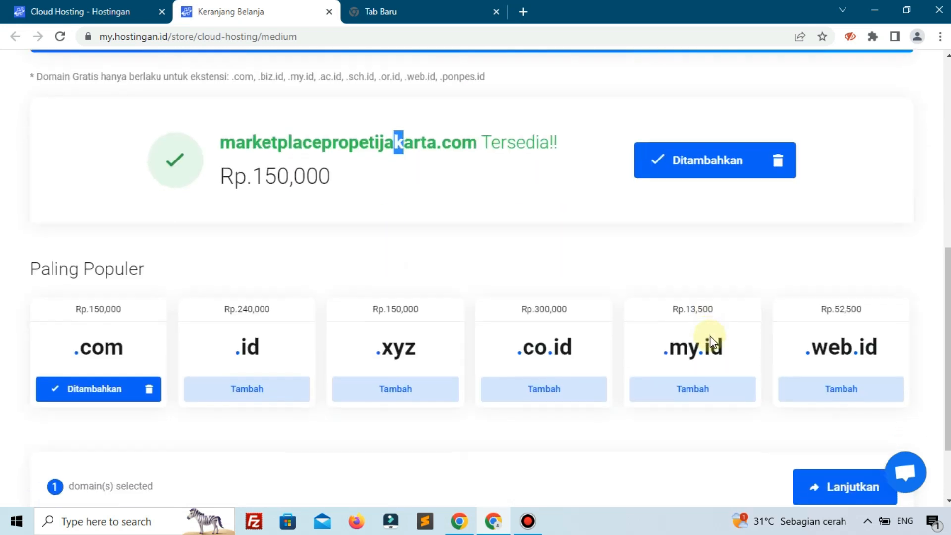
left_click(829, 422)
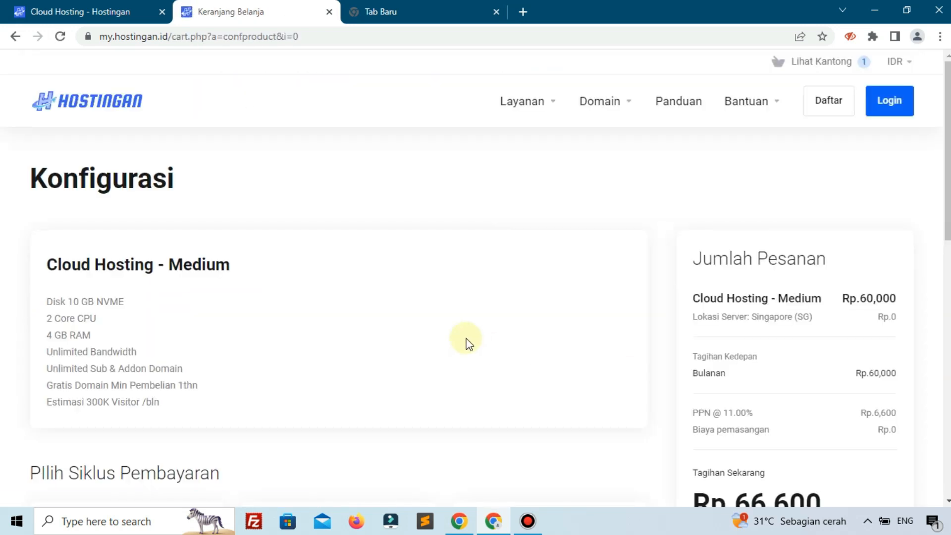
- Examine the Medium plan's specifications and the payment cycle options on the configuration page
left_click_drag(44, 195, 109, 279)
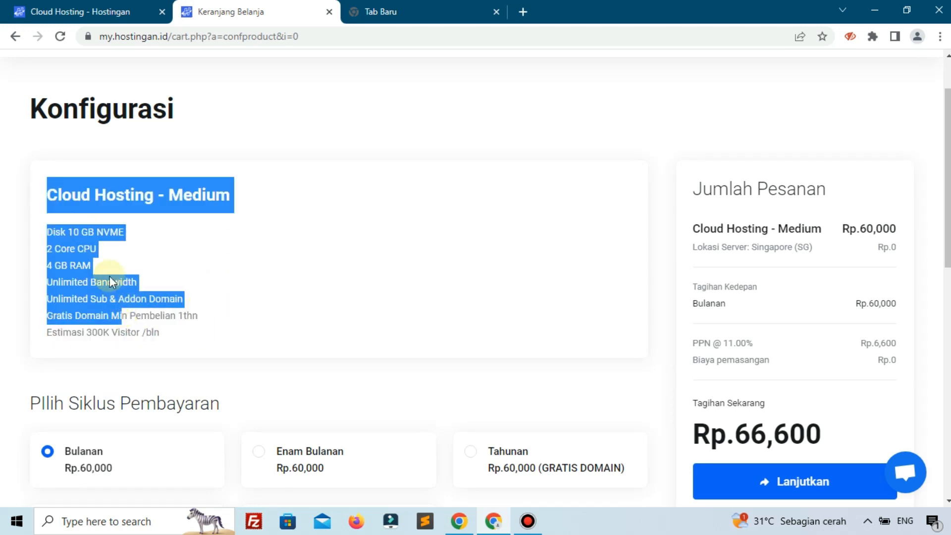
left_click(110, 278)
left_click_drag(46, 248, 103, 278)
left_click(122, 273)
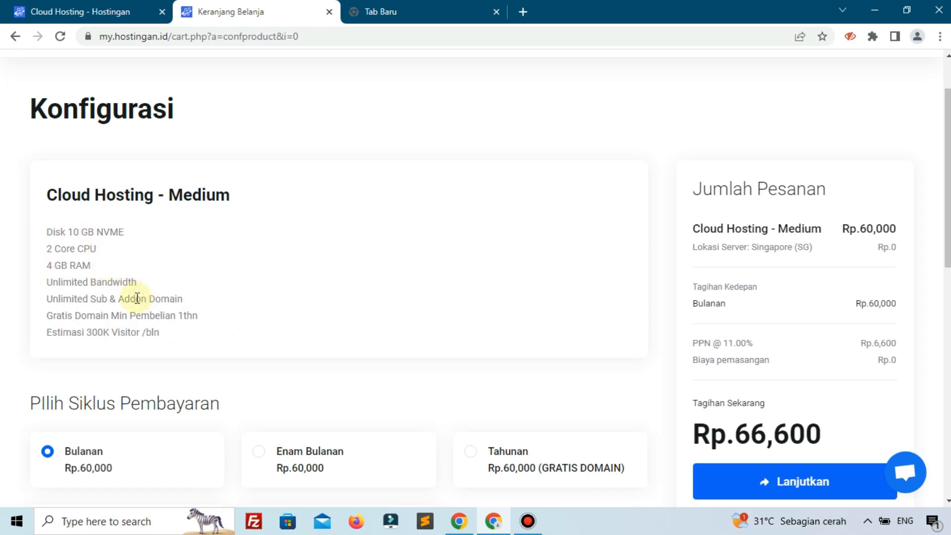
scroll(137, 297, "down", 2)
scroll(136, 303, "up", 1)
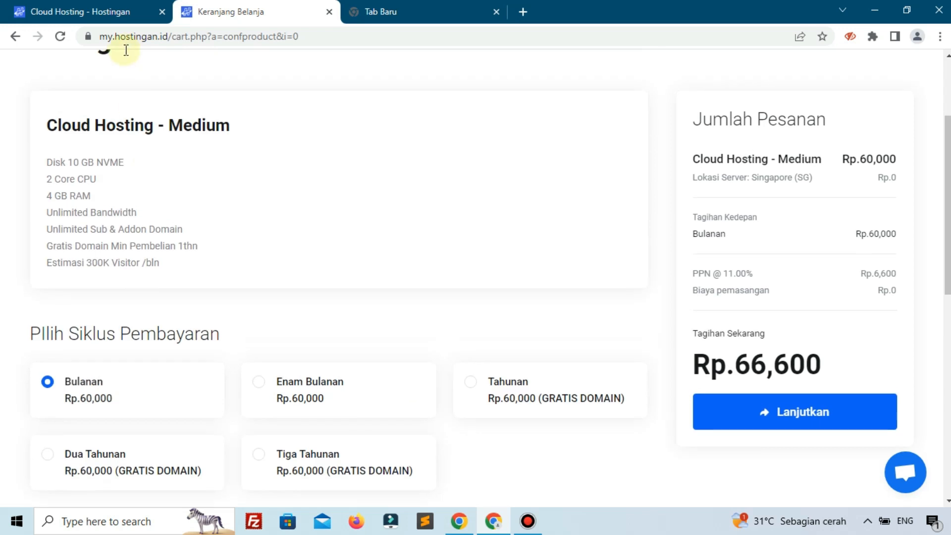
- Check the Medium plan's disk space against the other plans on the Cloud Hosting page, and return to the order configuration
left_click(99, 13)
scroll(408, 220, "up", 4)
scroll(408, 220, "up", 1)
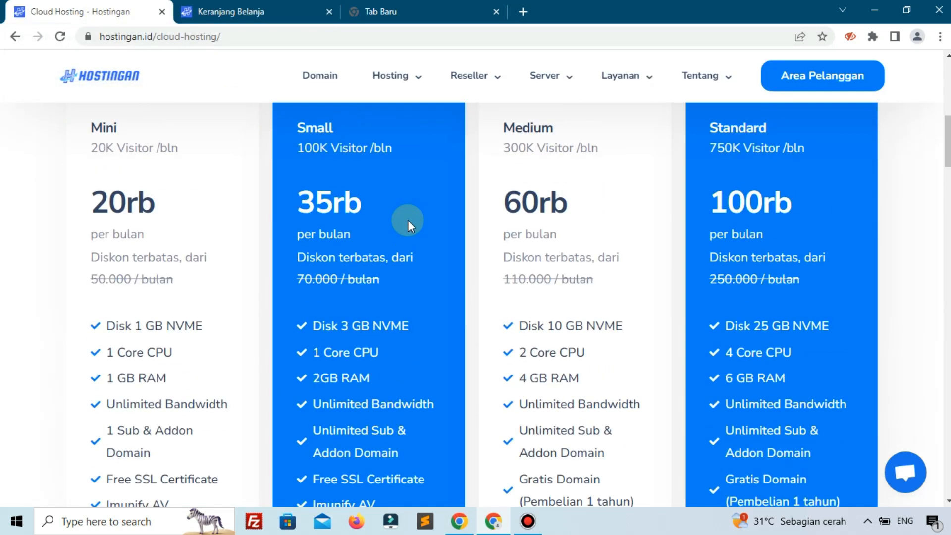
scroll(514, 250, "up", 6)
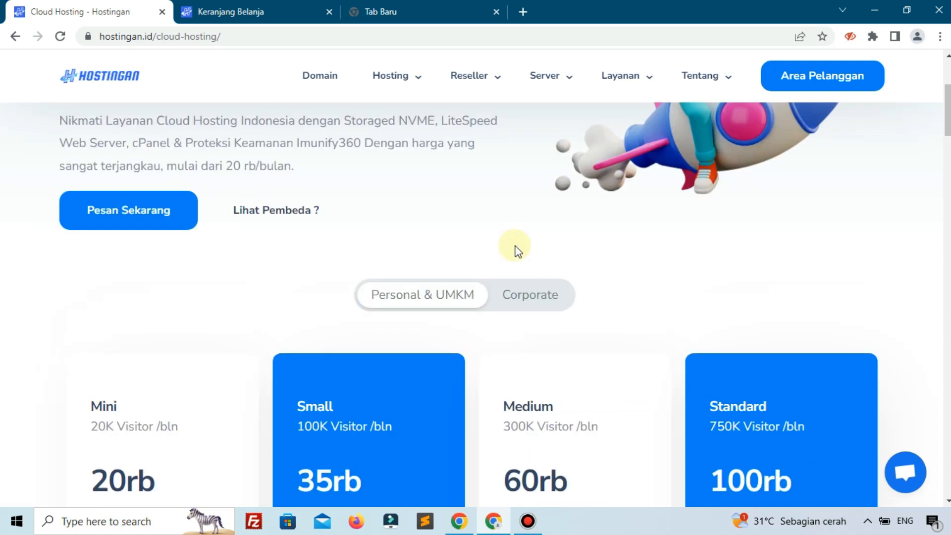
scroll(515, 250, "up", 2)
scroll(519, 260, "down", 7)
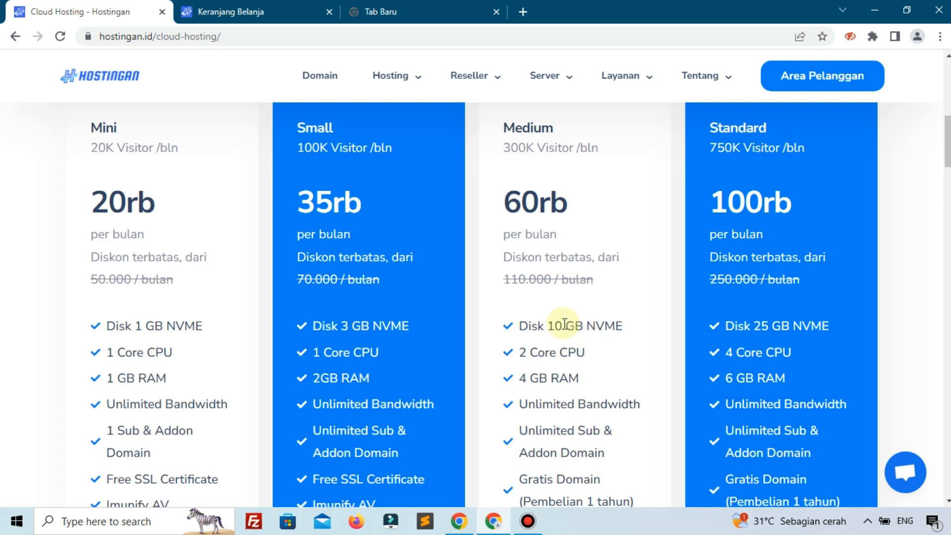
left_click_drag(550, 323, 587, 326)
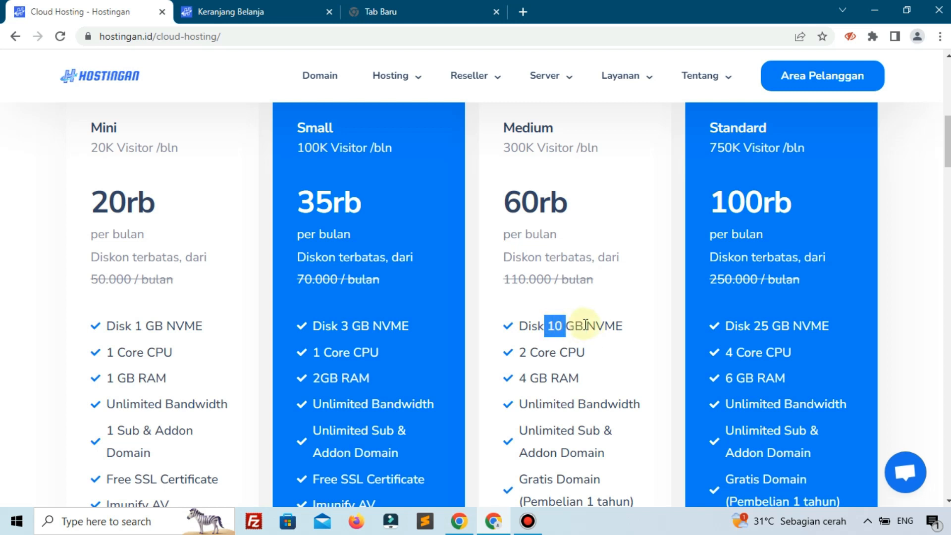
left_click(262, 7)
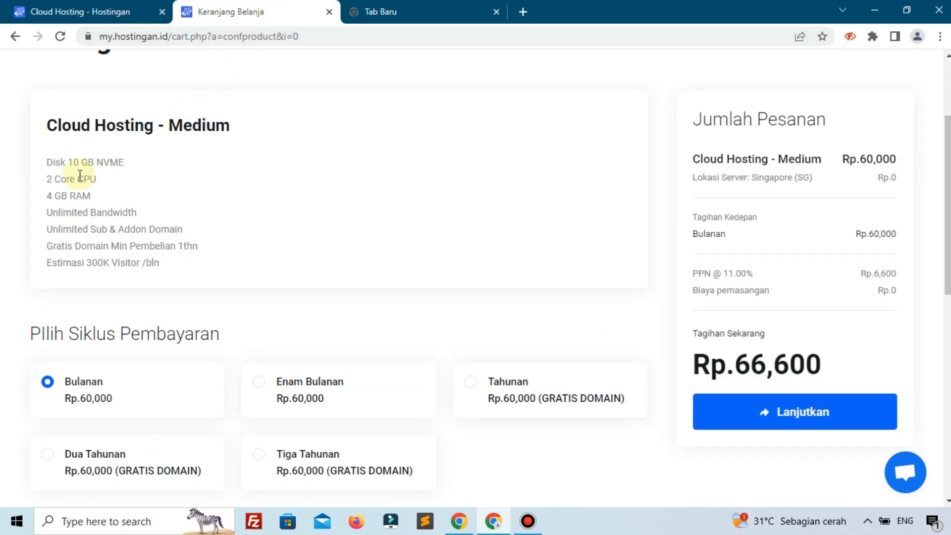
- Compare the totals for the Enam Bulanan and Tahunan payment cycles, and choose Tahunan with the free domain
scroll(79, 175, "down", 1)
left_click_drag(32, 265, 289, 244)
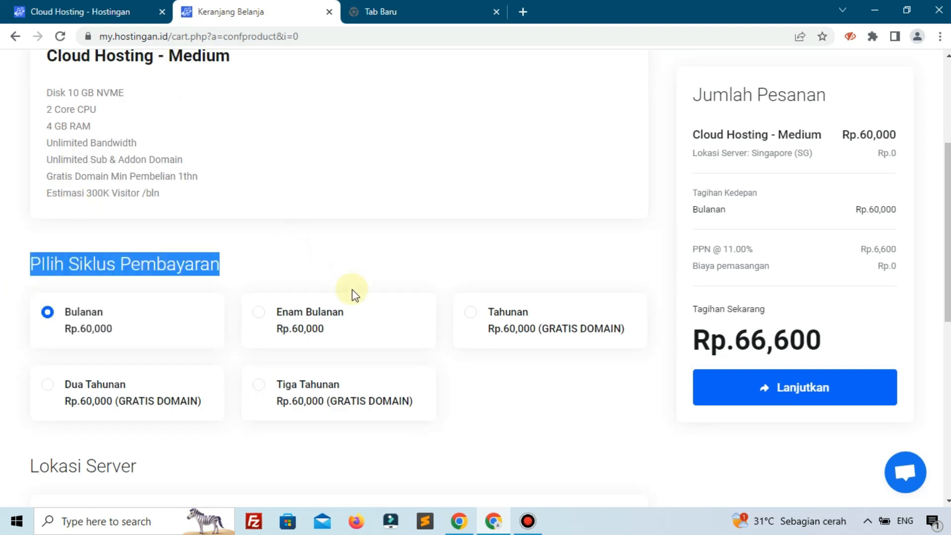
left_click(501, 339)
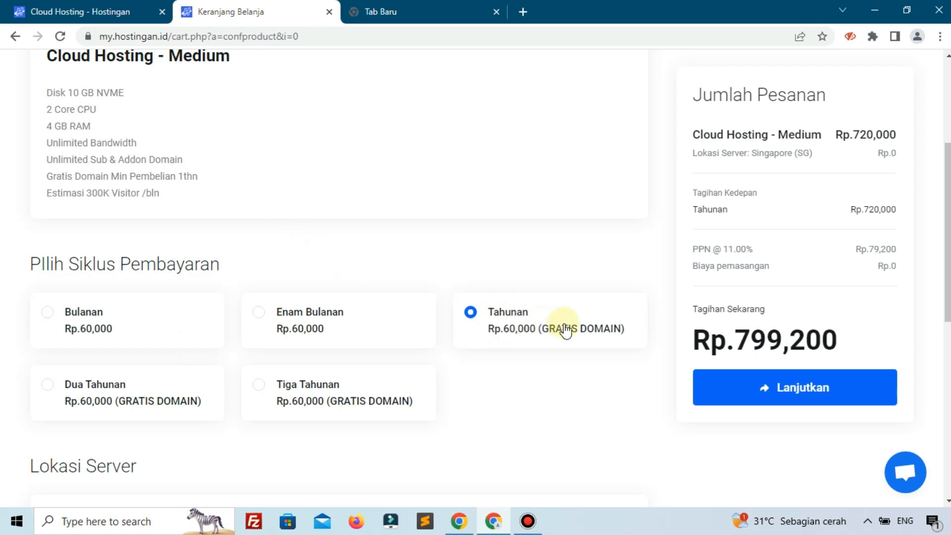
left_click(321, 333)
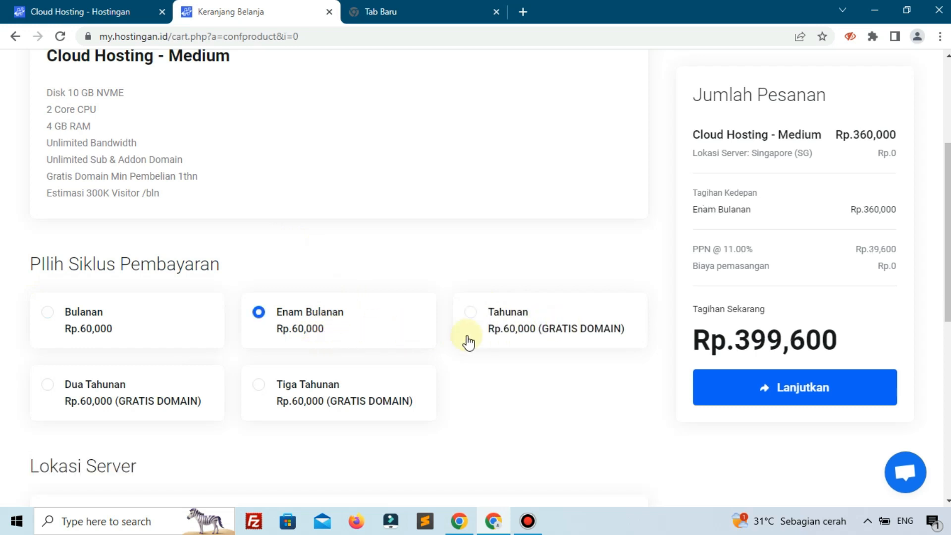
left_click_drag(755, 337, 785, 333)
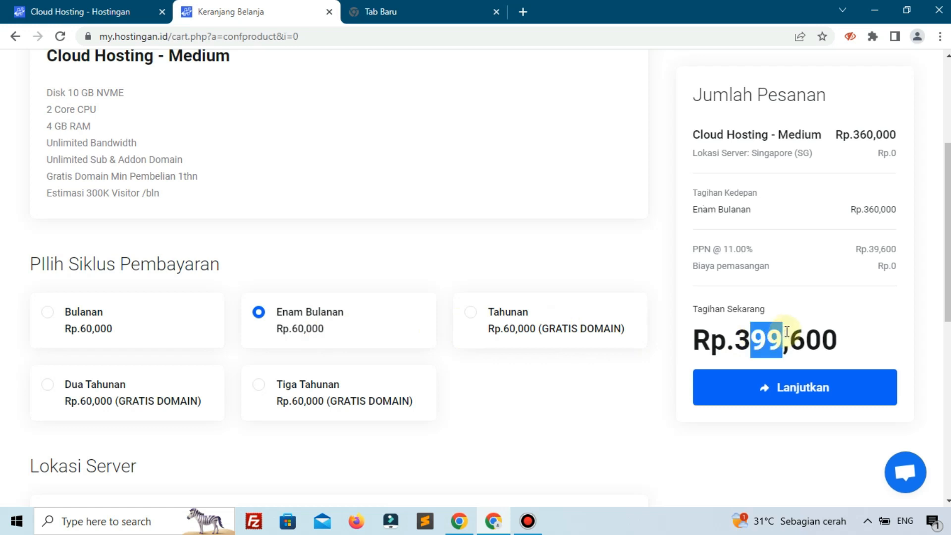
left_click(787, 331)
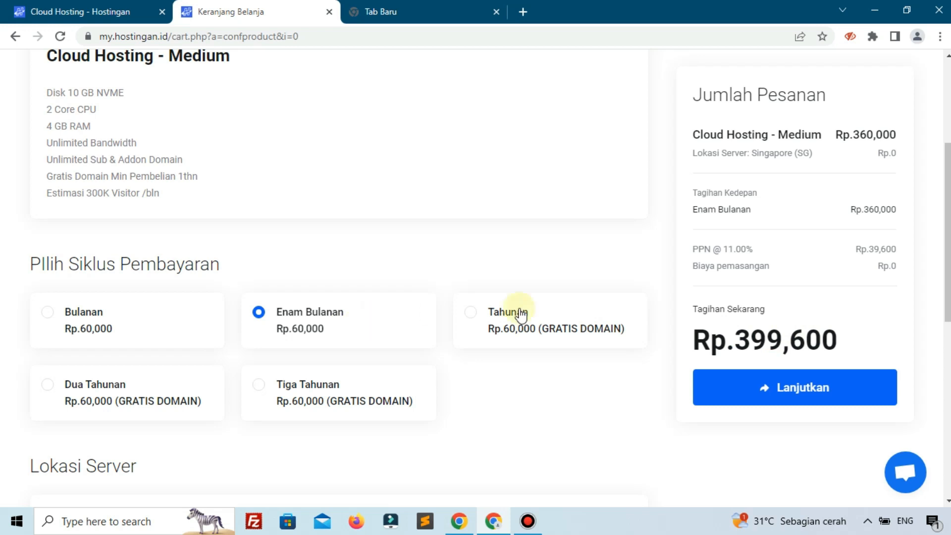
left_click(539, 316)
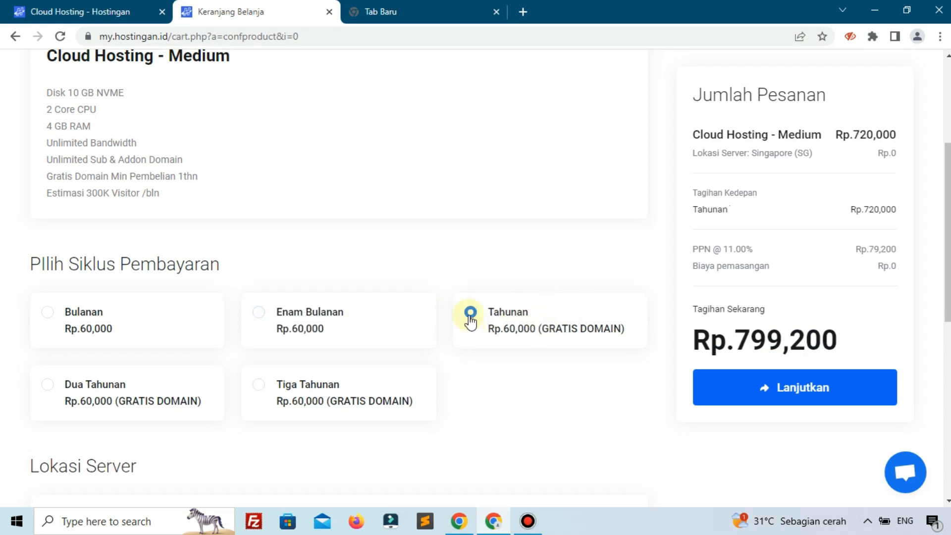
- Keep Singapore (SG) as the server location, skip the email security add-on and continue to the domain configuration
scroll(501, 304, "down", 5)
left_click(144, 249)
left_click(102, 276)
scroll(103, 278, "down", 3)
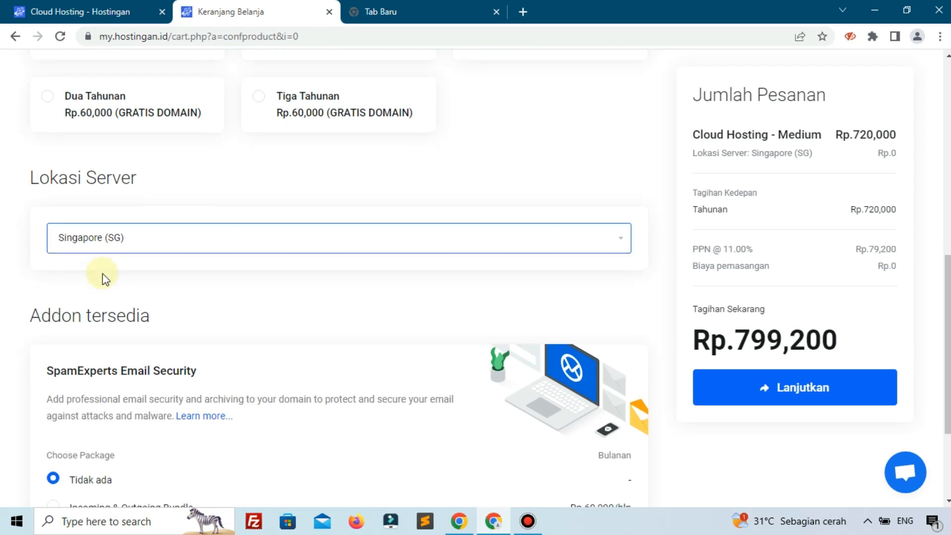
left_click(778, 328)
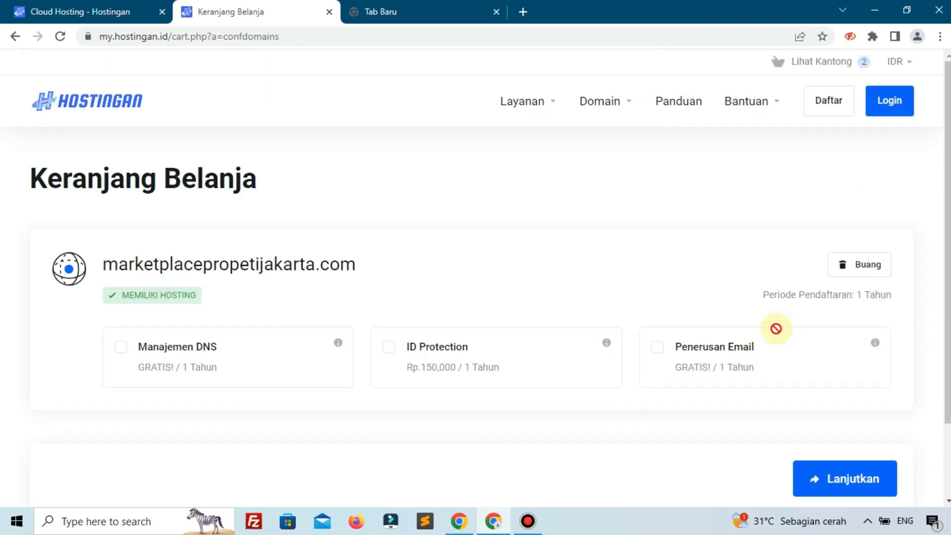
- Look over the optional domain add-ons and proceed to the order checkout without any of them
scroll(504, 340, "down", 2)
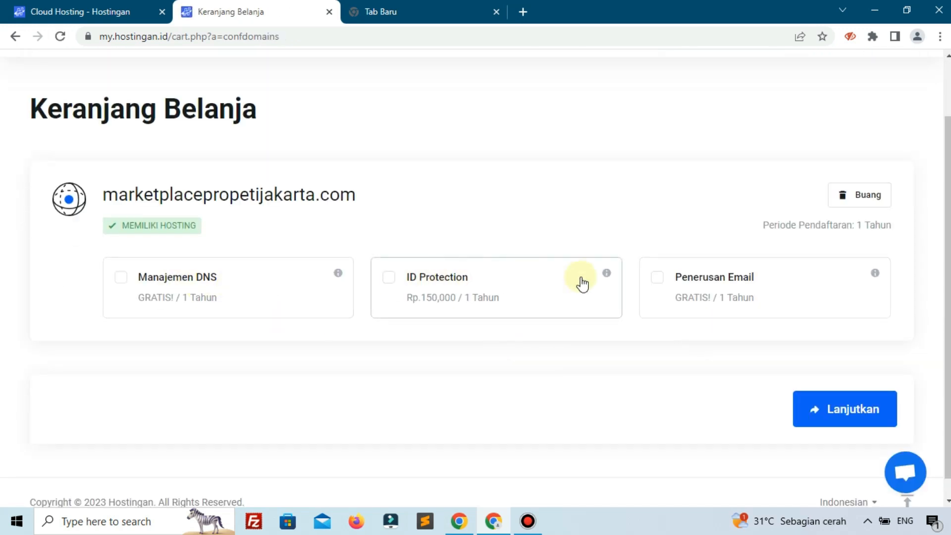
left_click(188, 282)
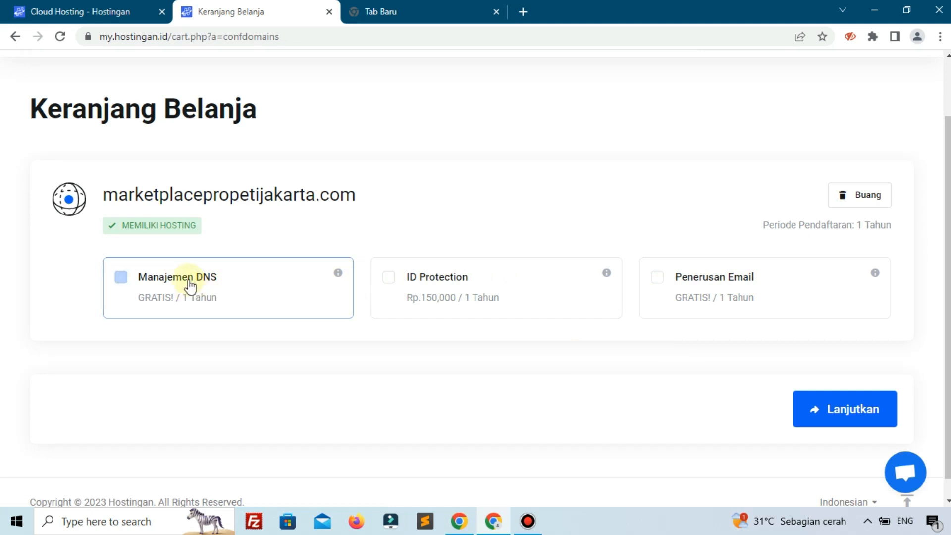
left_click(806, 409)
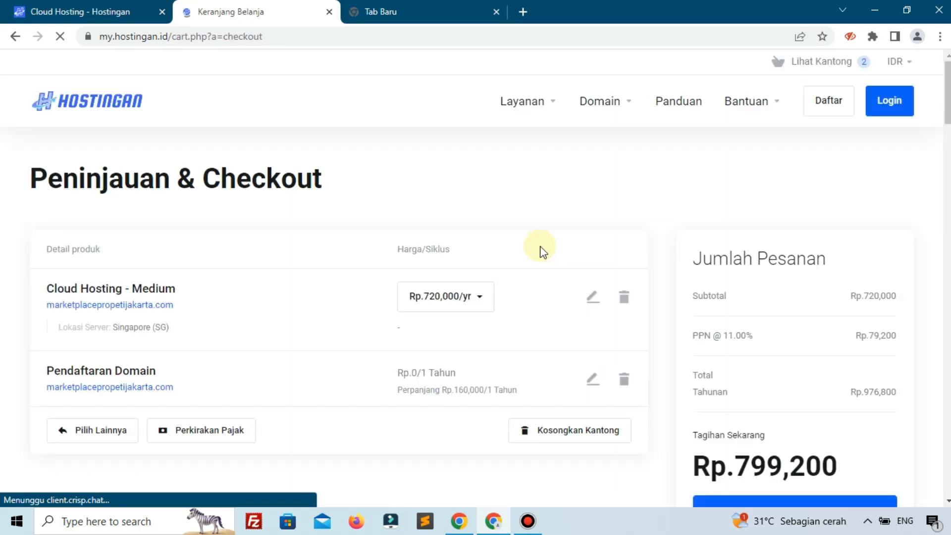
- Review the product details, price and billing cycle of the Medium hosting and the domain registration on the checkout page
scroll(540, 251, "down", 1)
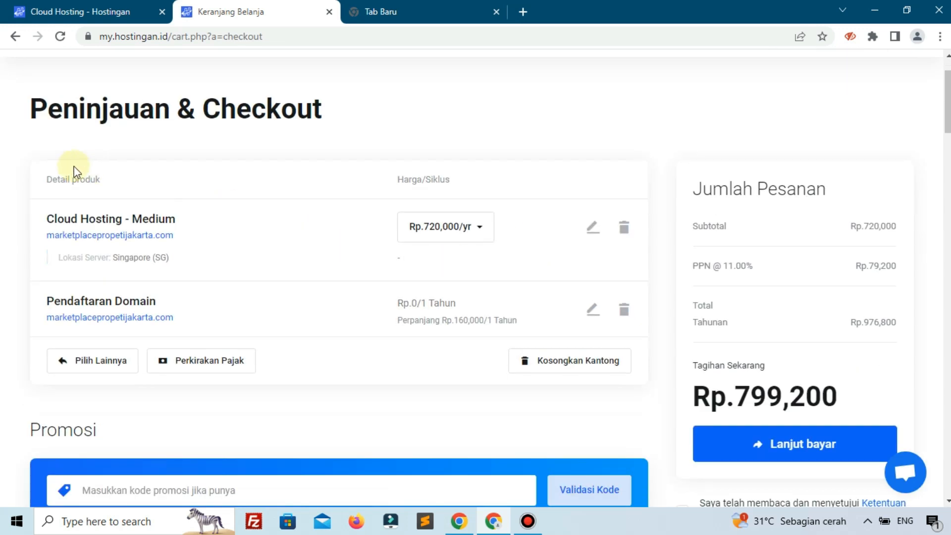
left_click_drag(53, 170, 110, 180)
left_click(394, 176)
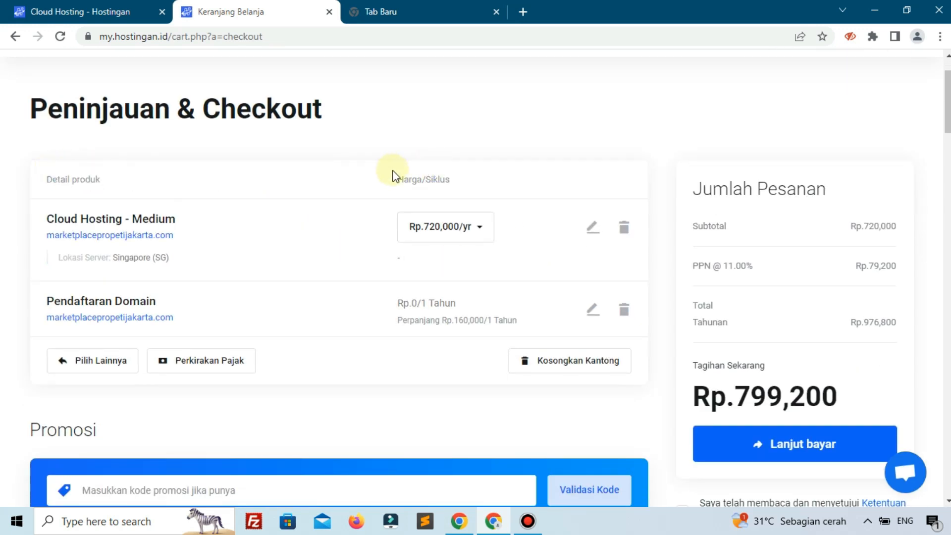
left_click_drag(394, 176, 442, 178)
left_click(431, 178)
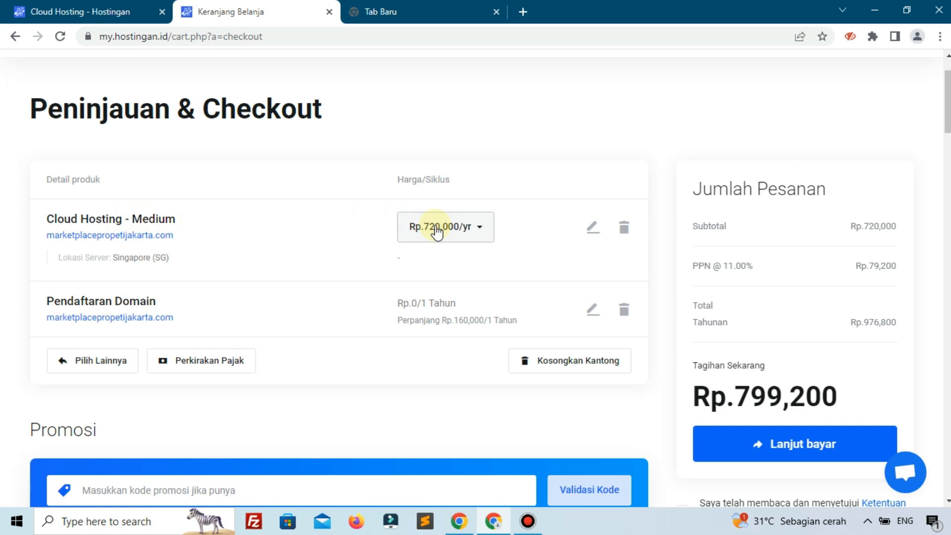
left_click_drag(81, 300, 115, 303)
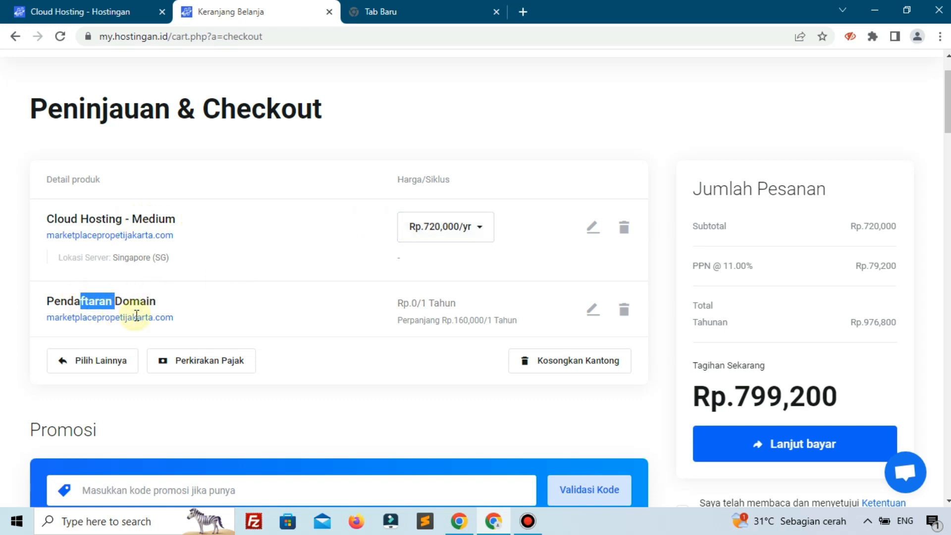
- Review the domain's renewal price, the promo code section and the new-account billing form on the checkout page
left_click_drag(365, 301, 487, 319)
left_click(427, 301)
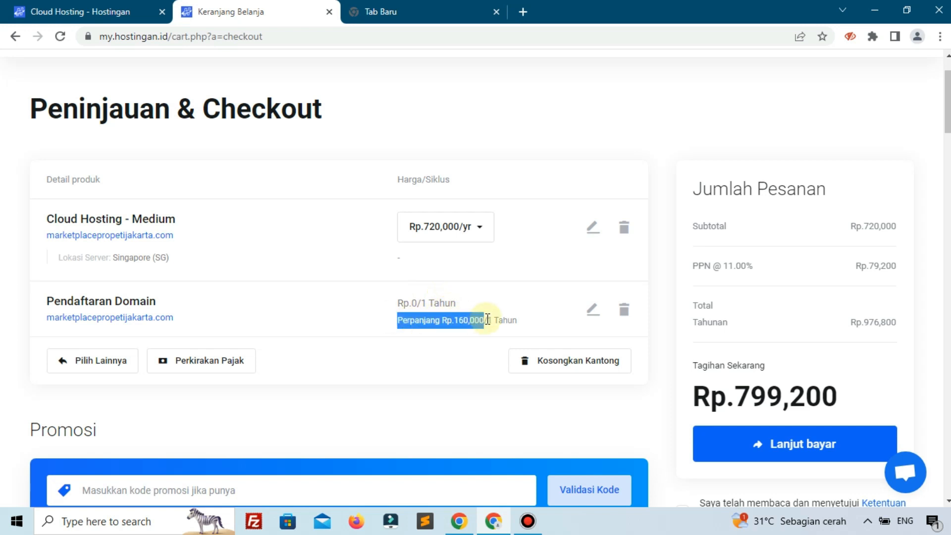
scroll(487, 320, "down", 5)
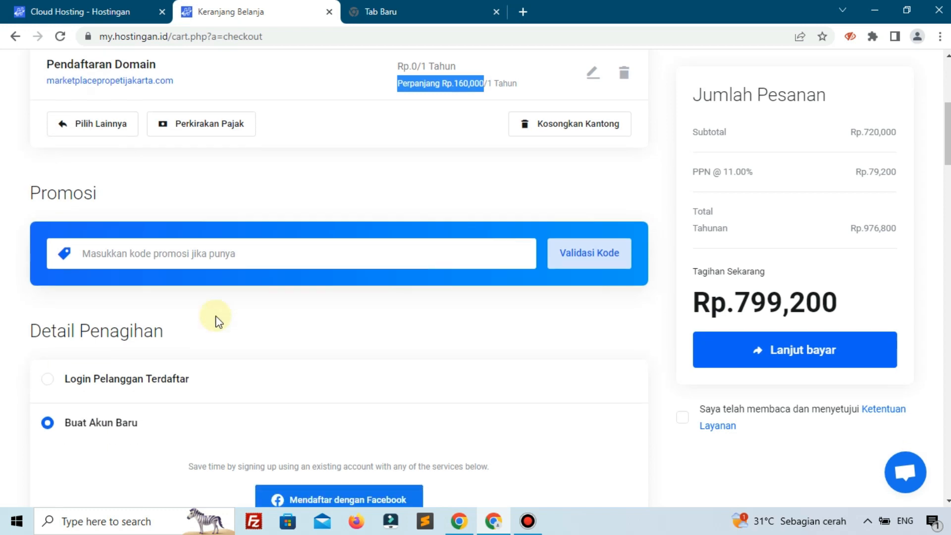
scroll(217, 321, "down", 5)
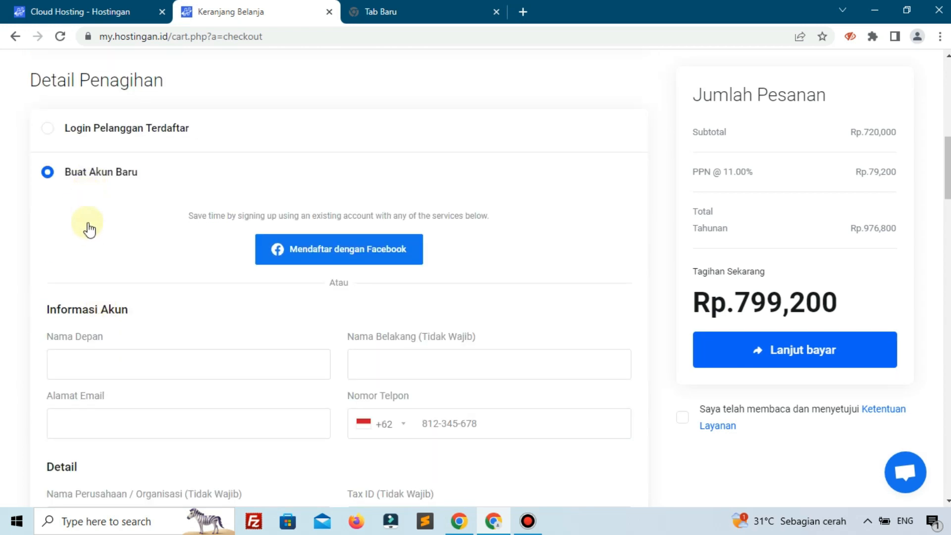
left_click(103, 352)
scroll(102, 351, "down", 12)
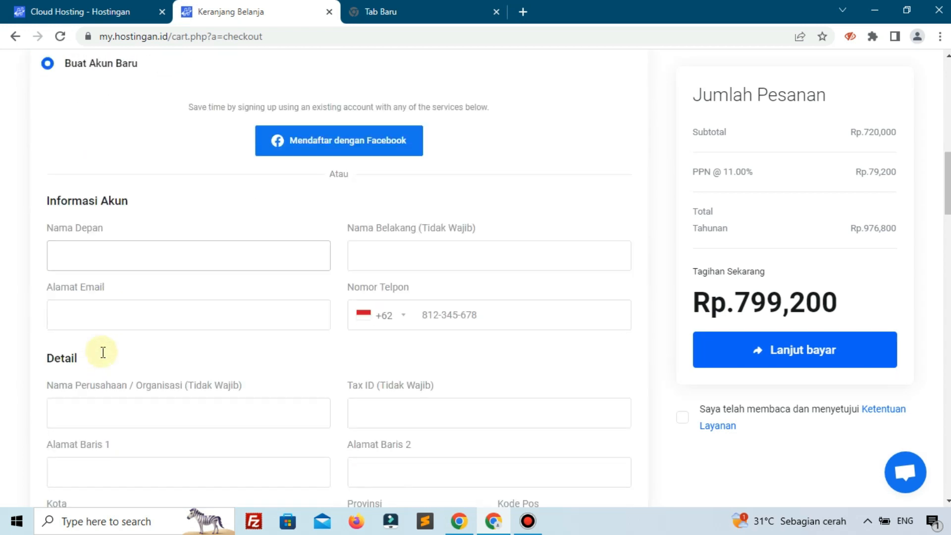
scroll(125, 334, "up", 14)
scroll(125, 336, "down", 4)
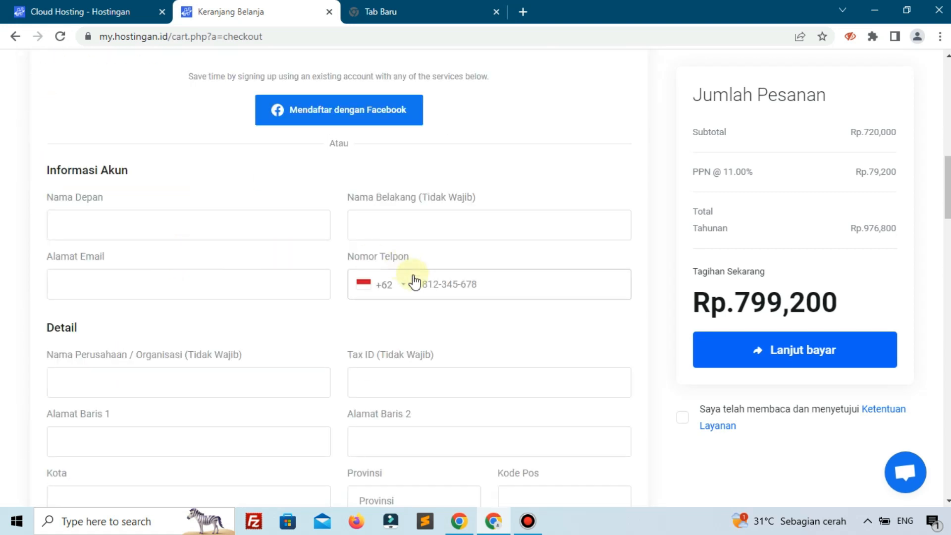
scroll(225, 322, "down", 7)
- Look through the available payment methods and accept the terms of service (Ketentuan Layanan) for the order
scroll(227, 322, "down", 8)
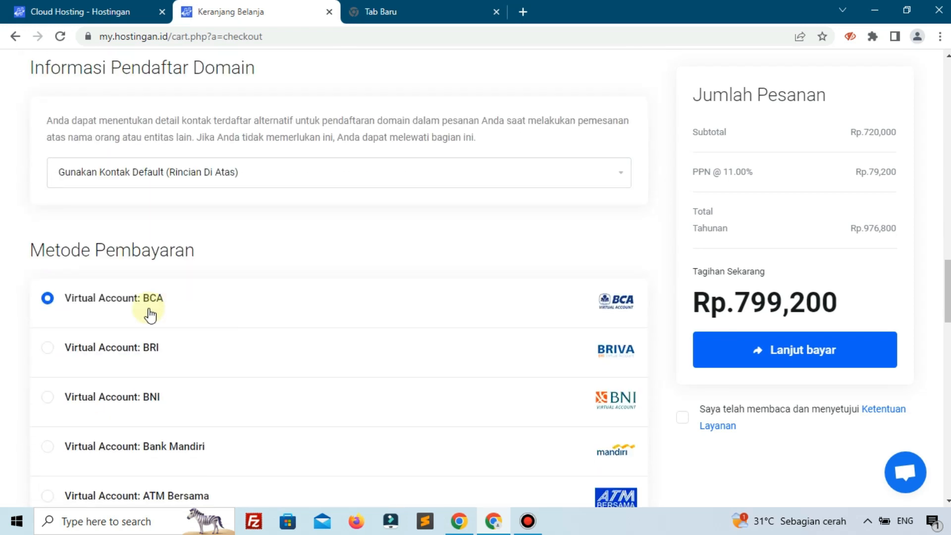
scroll(117, 378, "down", 3)
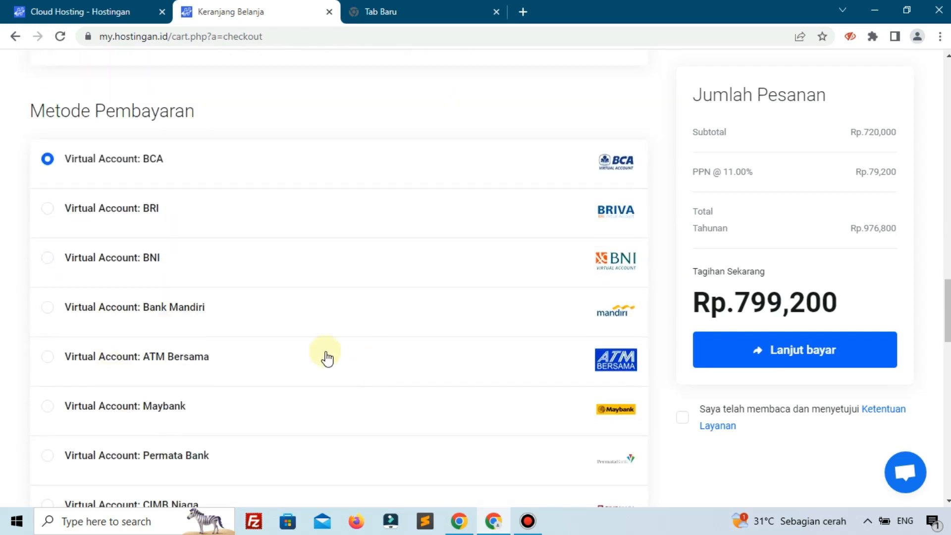
scroll(416, 174, "down", 10)
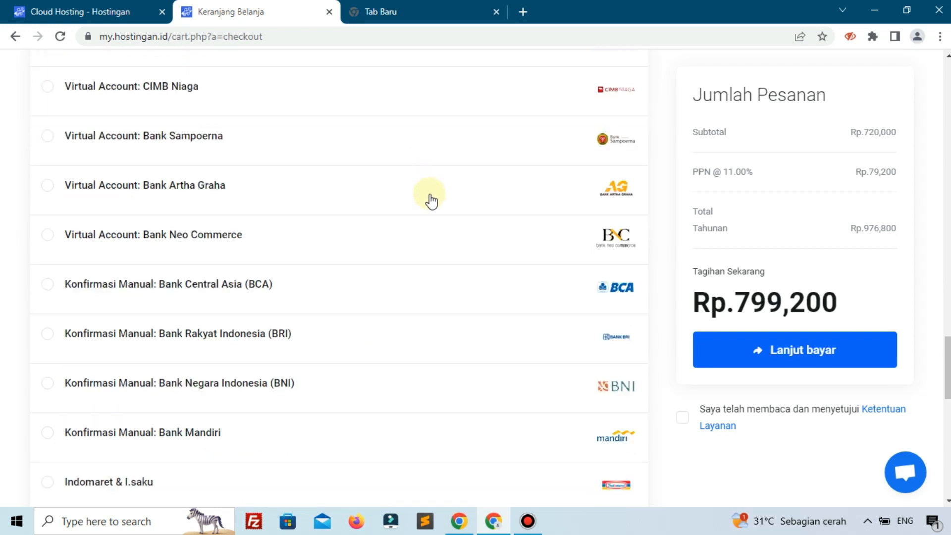
left_click(681, 422)
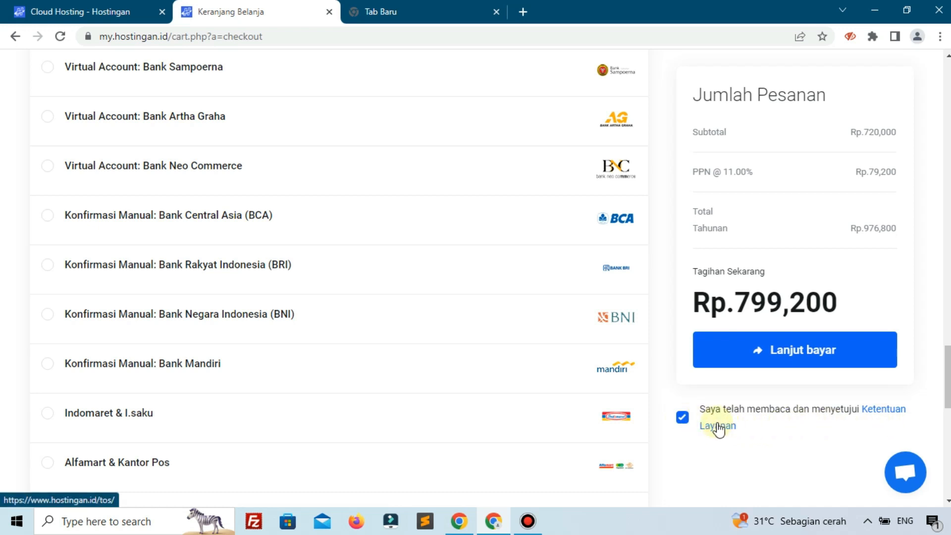
- Recheck the payment method, account form, ordered products and amount due on the checkout page
scroll(528, 392, "up", 8)
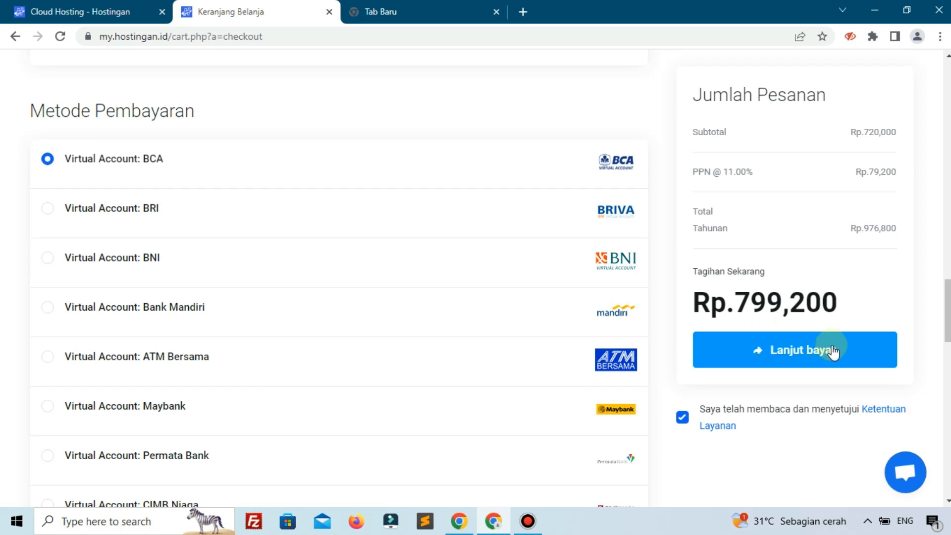
scroll(395, 358, "up", 20)
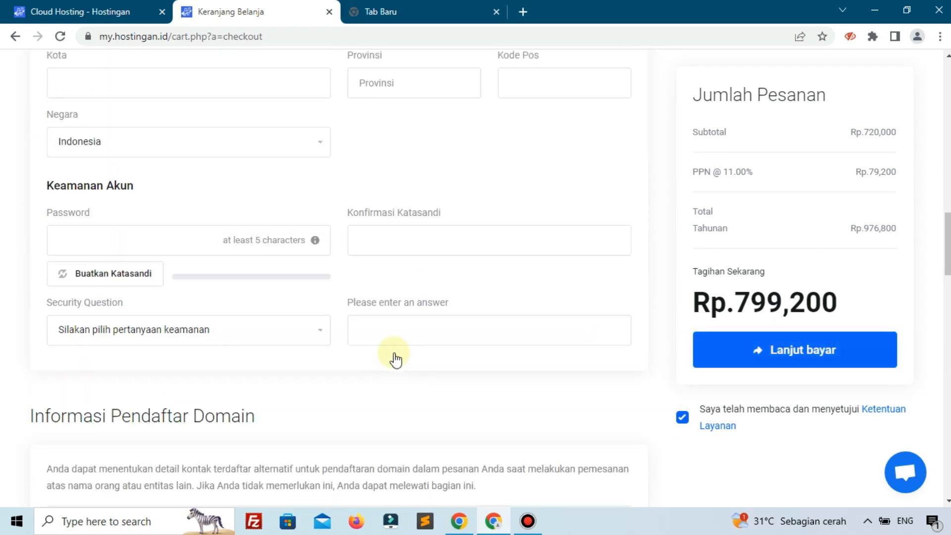
scroll(395, 358, "up", 2)
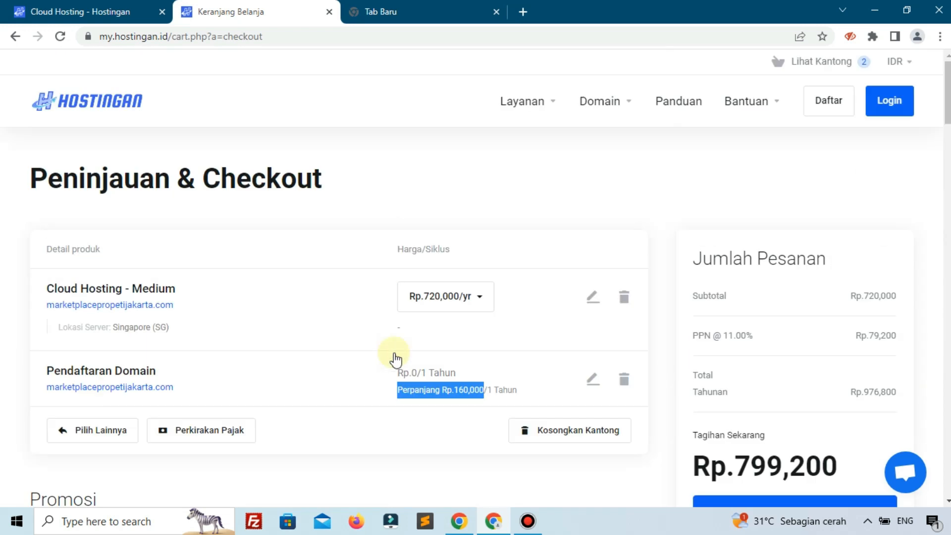
scroll(419, 351, "down", 4)
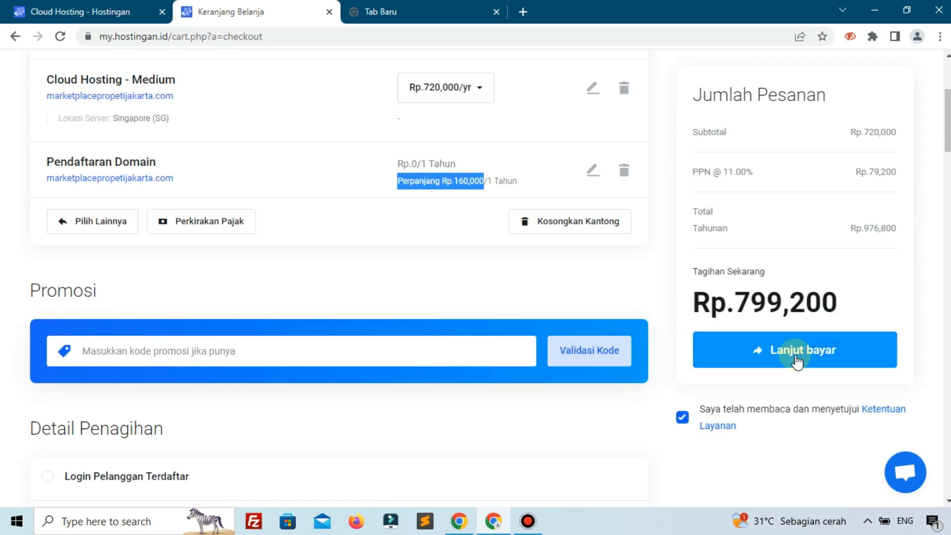
scroll(302, 335, "up", 4)
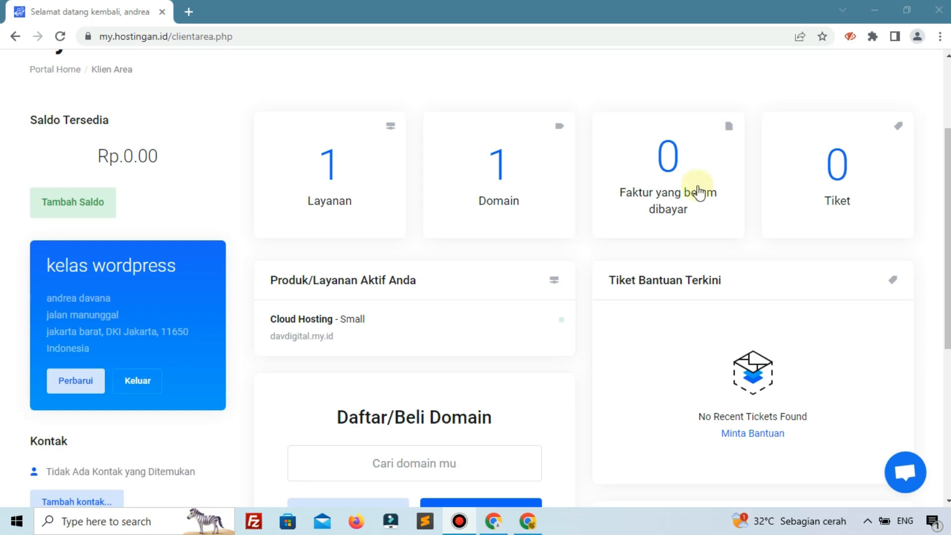
- From the client dashboard, open the product details of the Cloud Hosting - Small service for davdigital.my.id
scroll(426, 217, "up", 3)
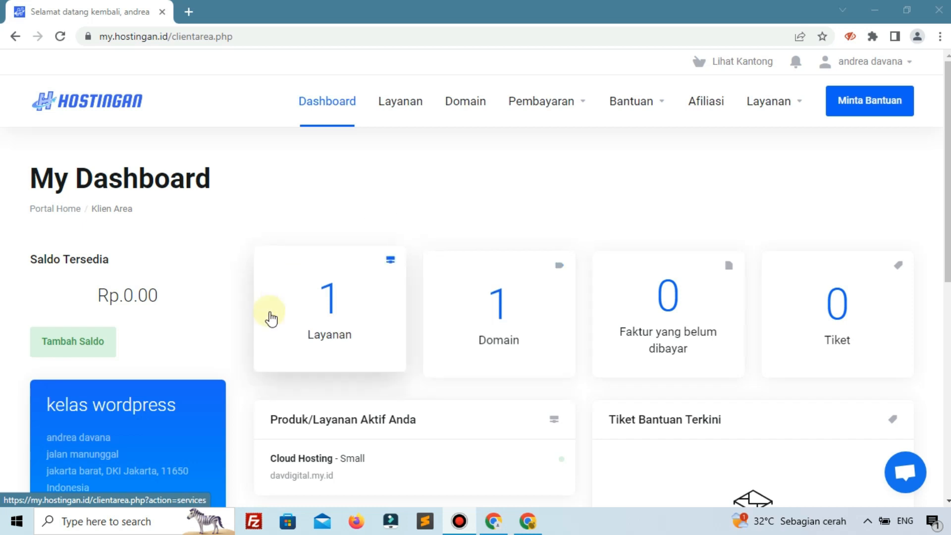
left_click(315, 306)
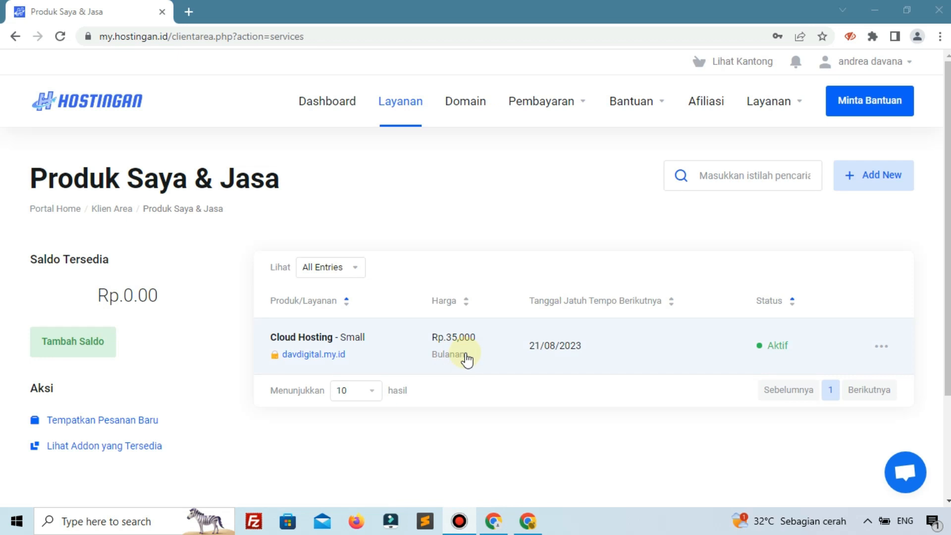
left_click(408, 102)
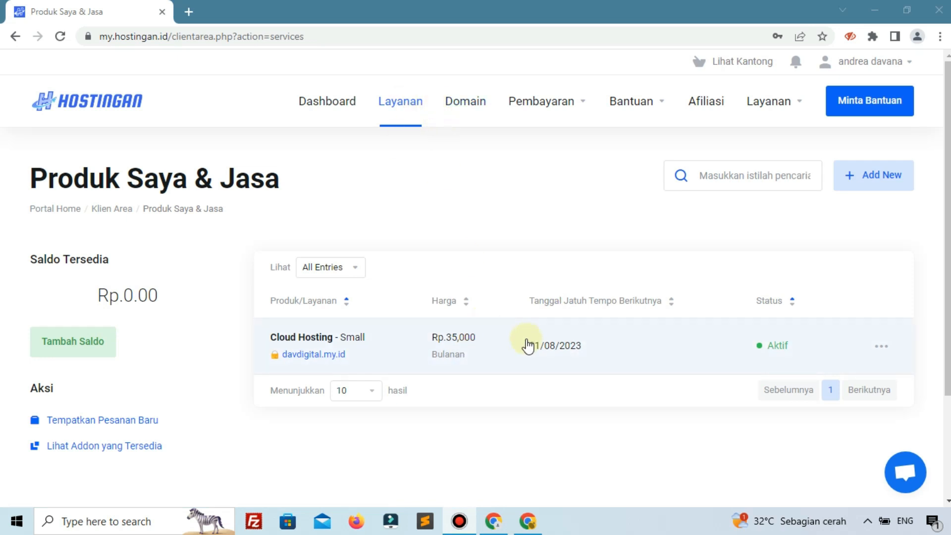
left_click(563, 343)
- Log in to cPanel for the davdigital.my.id hosting from its product details page
scroll(167, 368, "down", 3)
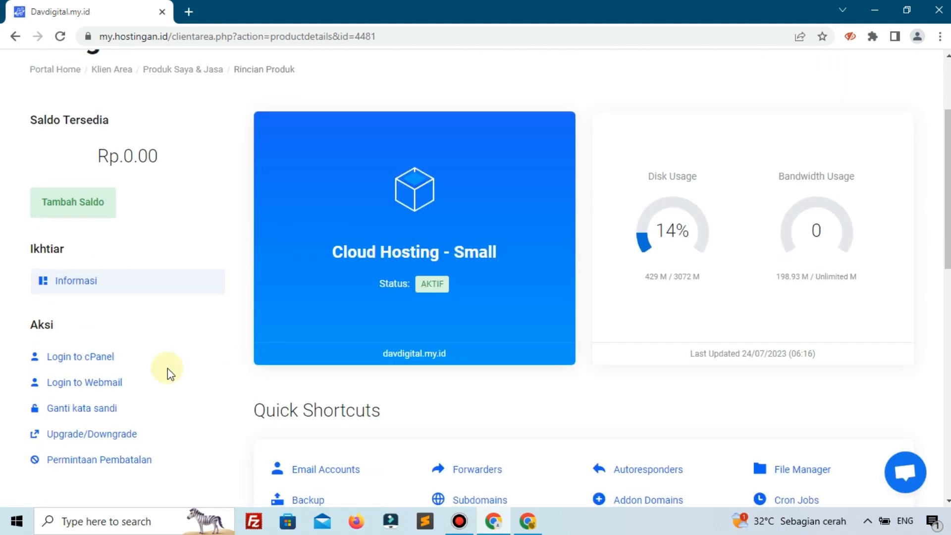
scroll(167, 368, "down", 2)
left_click(117, 289)
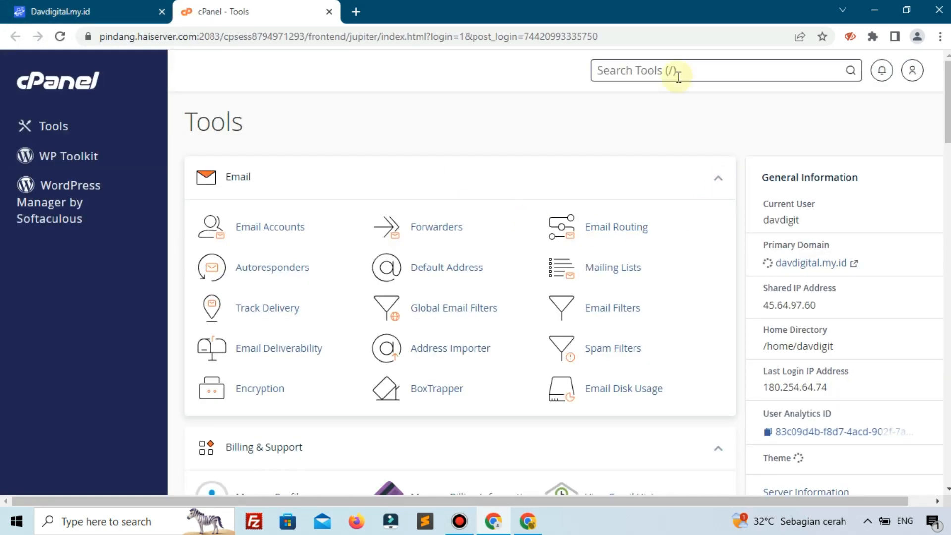
- Search the cPanel tools for "ssl" and open SSL/TLS Status
left_click(679, 76)
type("ssl")
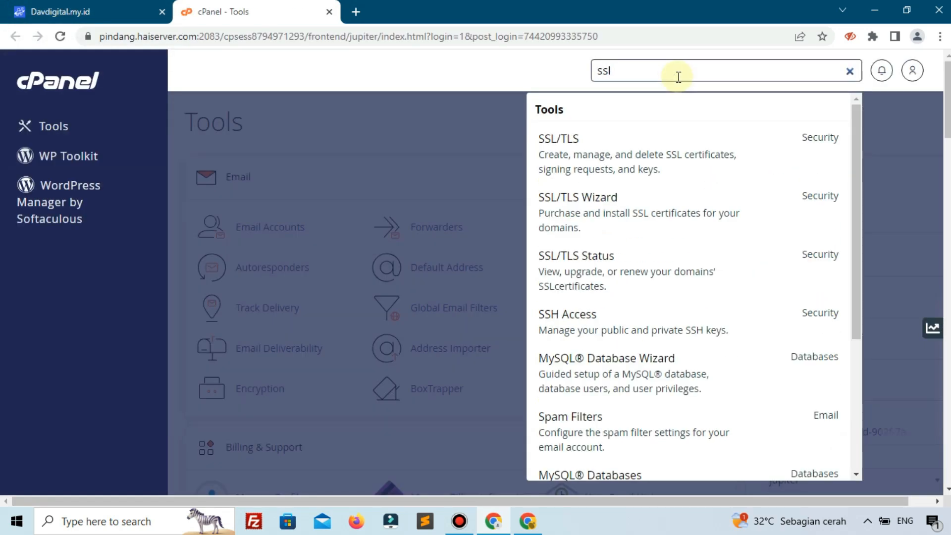
left_click(604, 286)
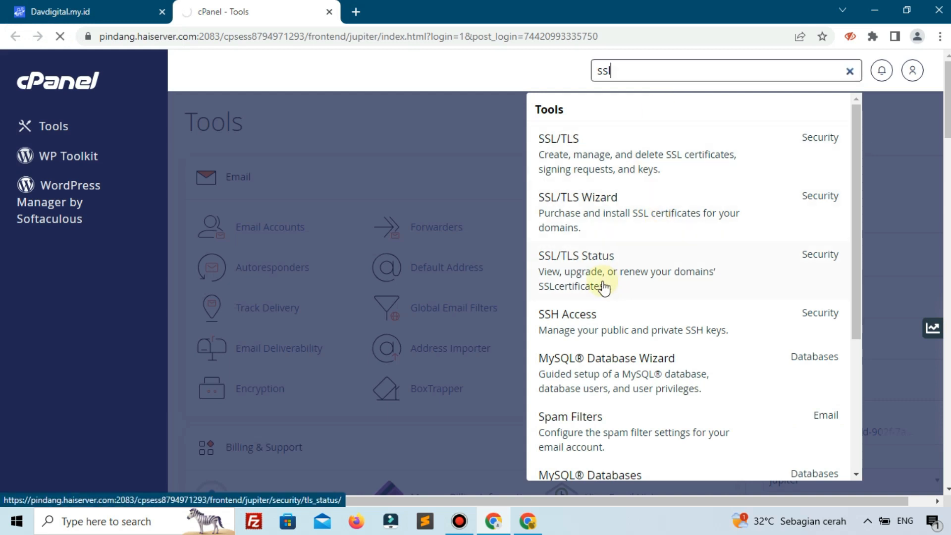
left_click(604, 287)
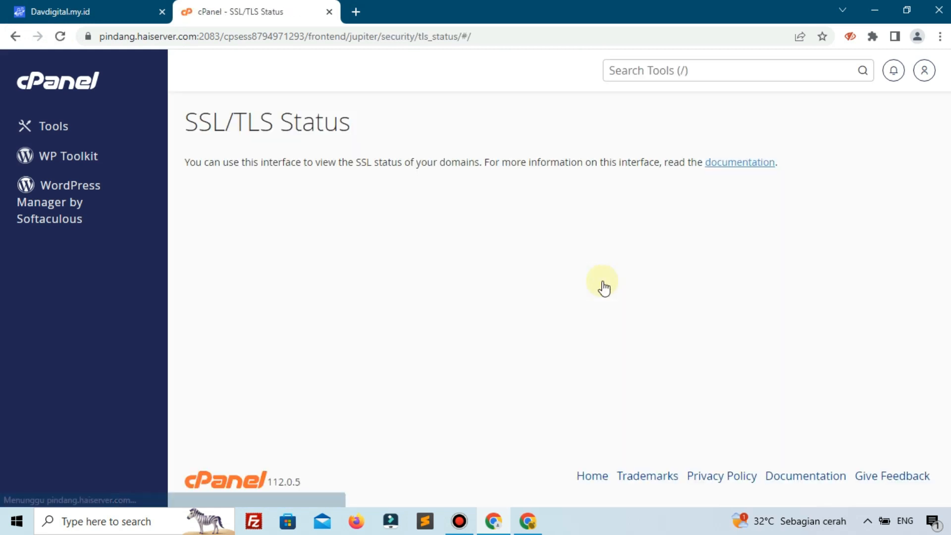
- Select all domains in the SSL/TLS Status list and run AutoSSL
scroll(415, 290, "down", 8)
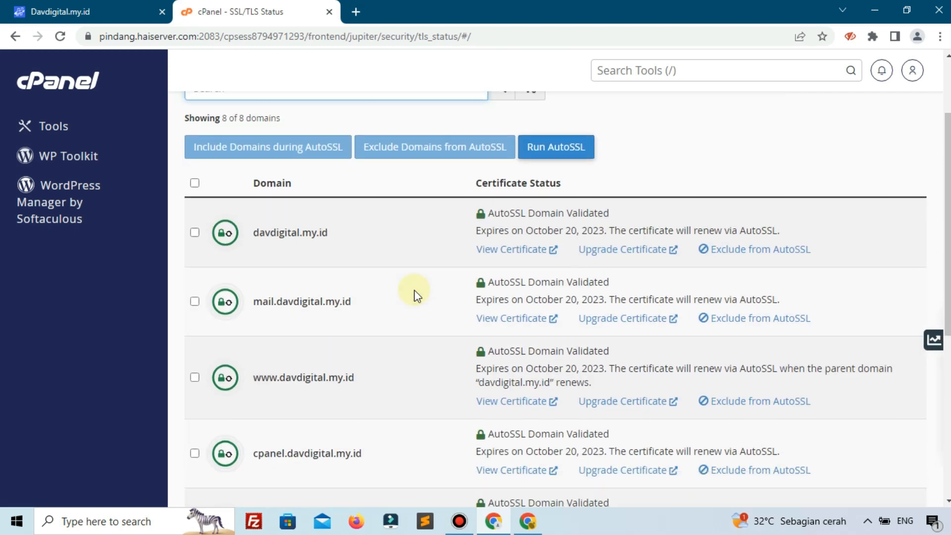
scroll(414, 290, "up", 6)
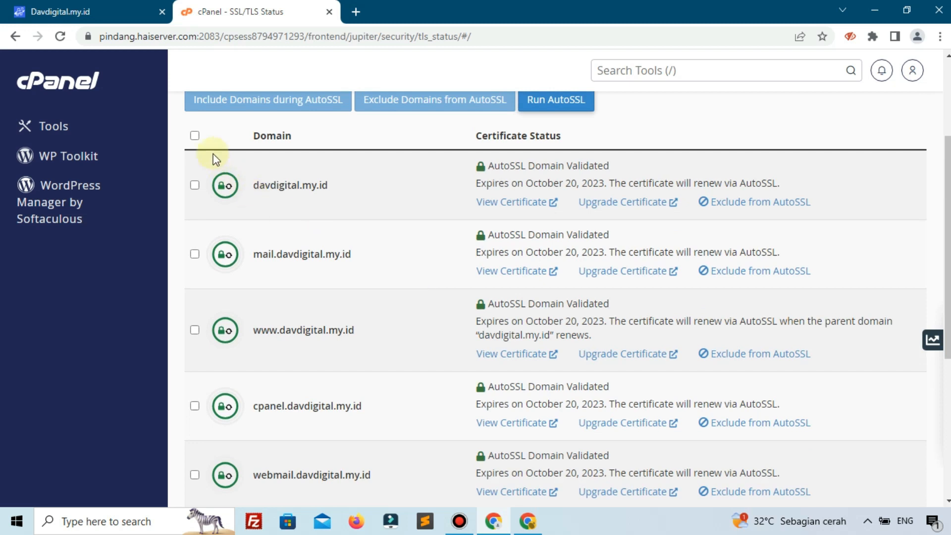
left_click(195, 135)
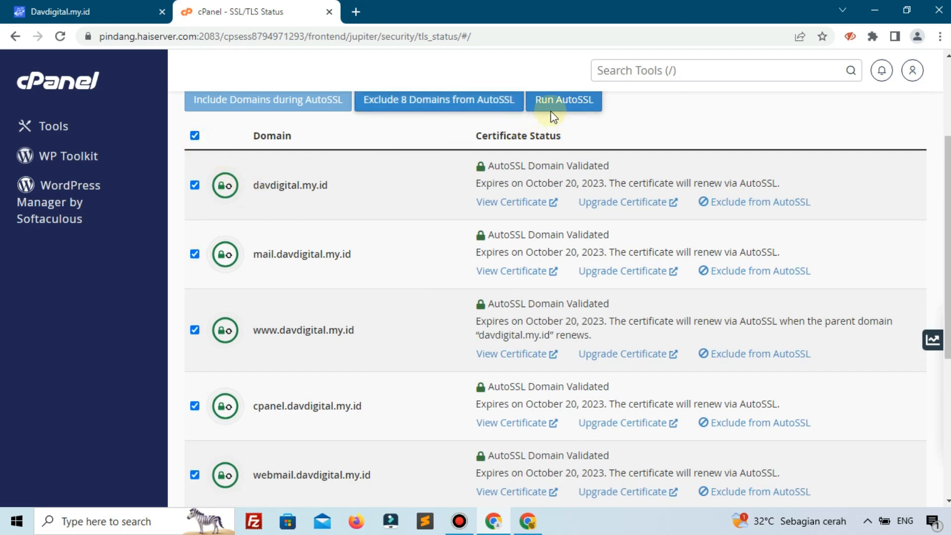
scroll(550, 119, "up", 3)
left_click(577, 255)
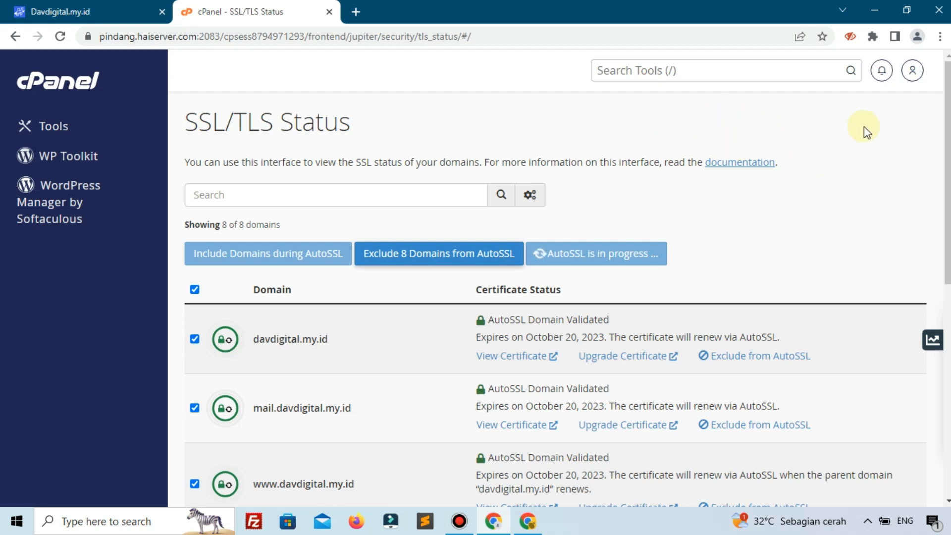
- Examine the certificate status and expiry date of each davdigital.my.id domain and subdomain while AutoSSL runs
scroll(864, 127, "down", 3)
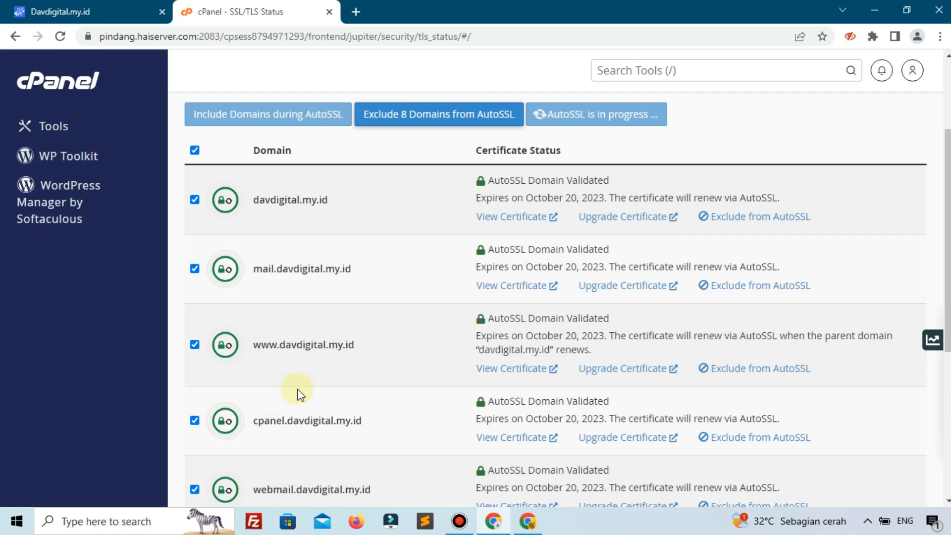
scroll(596, 226, "up", 3)
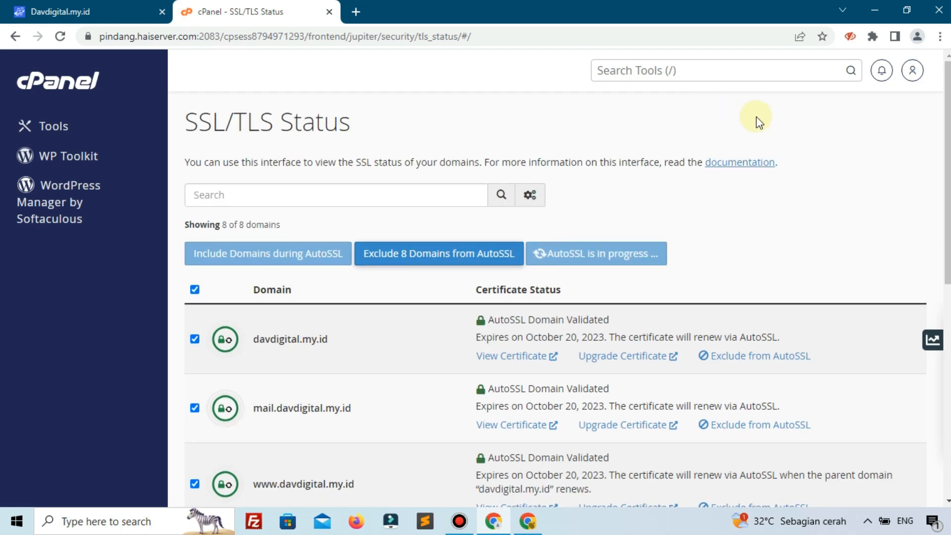
scroll(347, 300, "down", 1)
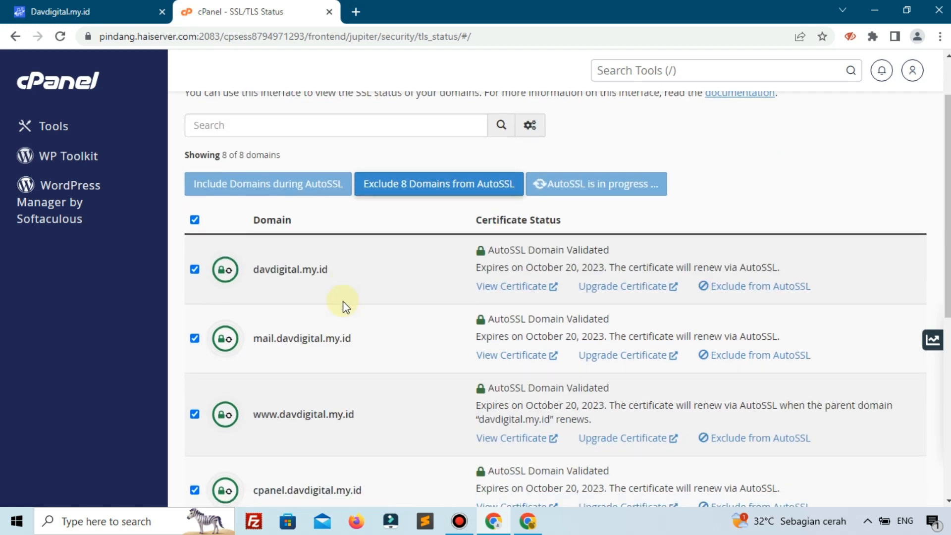
scroll(347, 306, "up", 1)
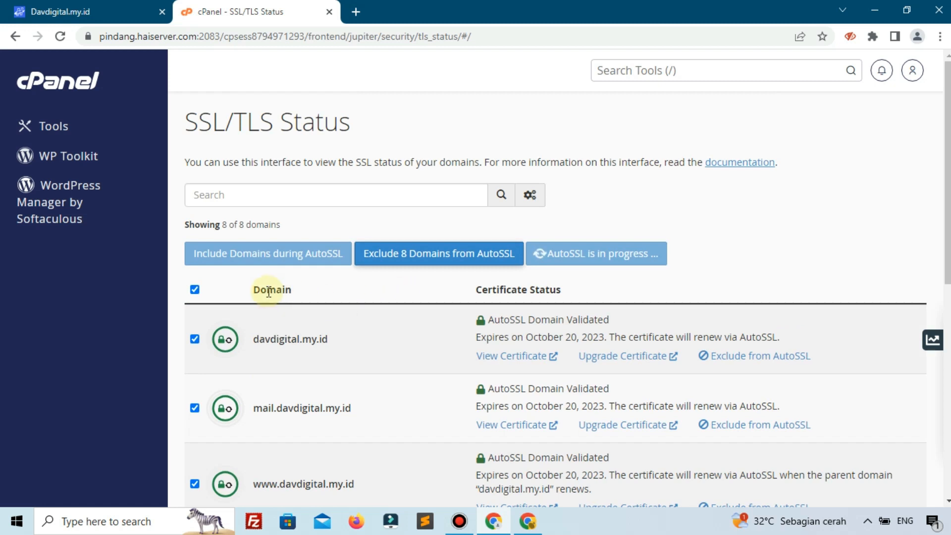
scroll(291, 304, "down", 6)
scroll(297, 304, "up", 6)
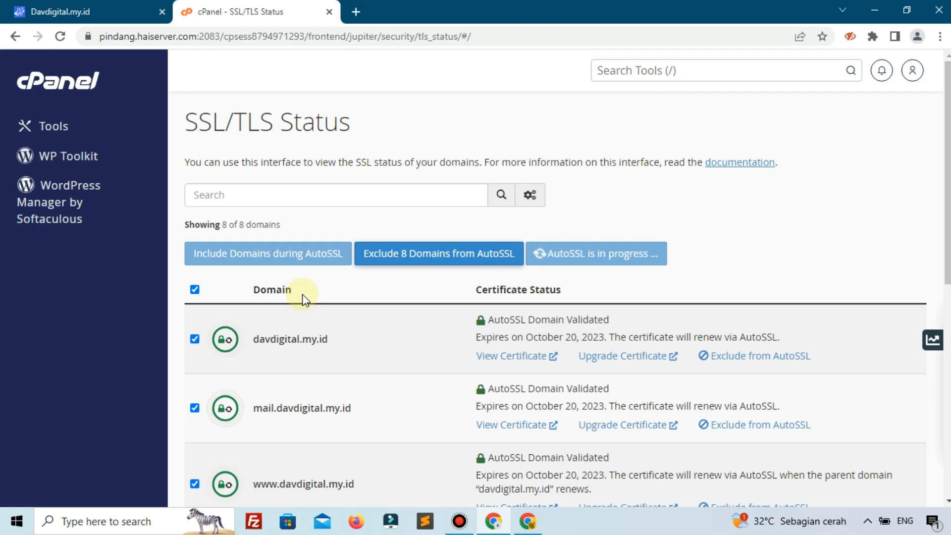
scroll(432, 310, "down", 5)
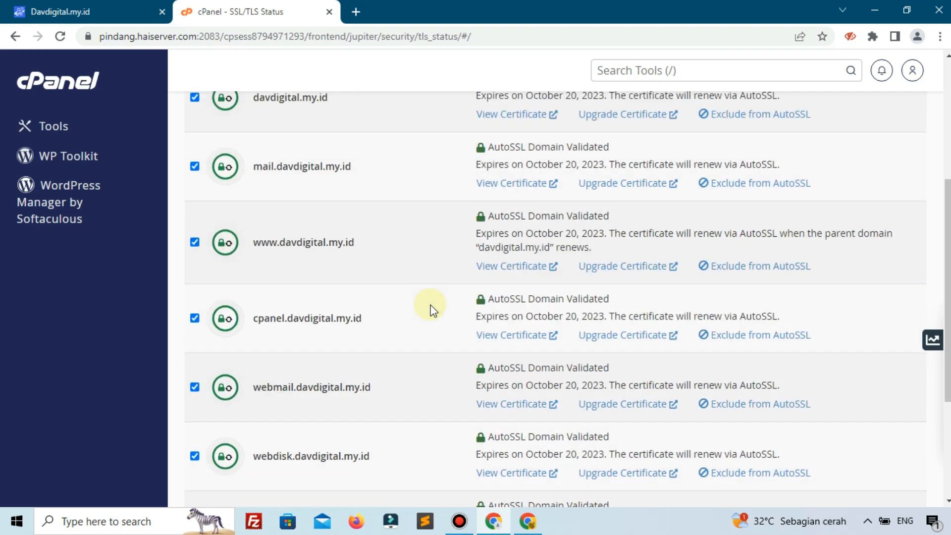
scroll(293, 321, "down", 3)
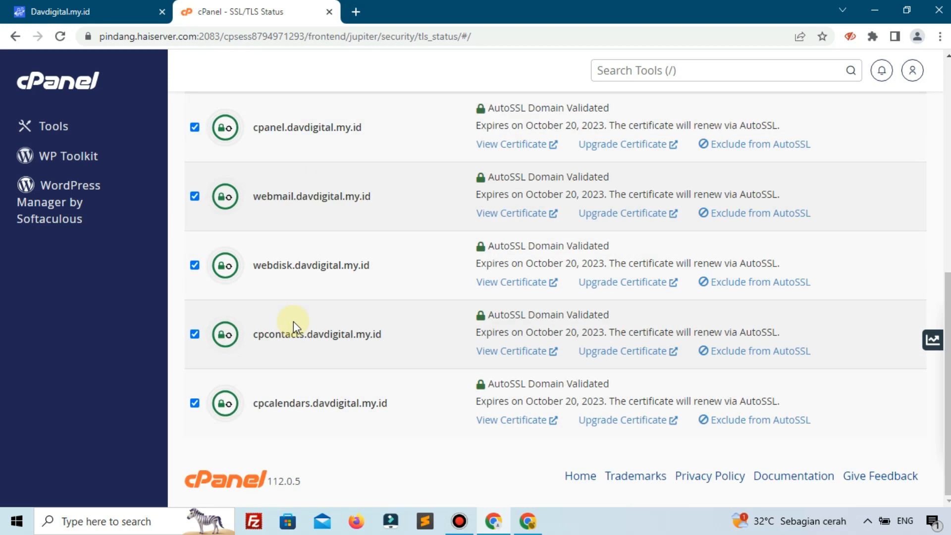
scroll(294, 321, "up", 10)
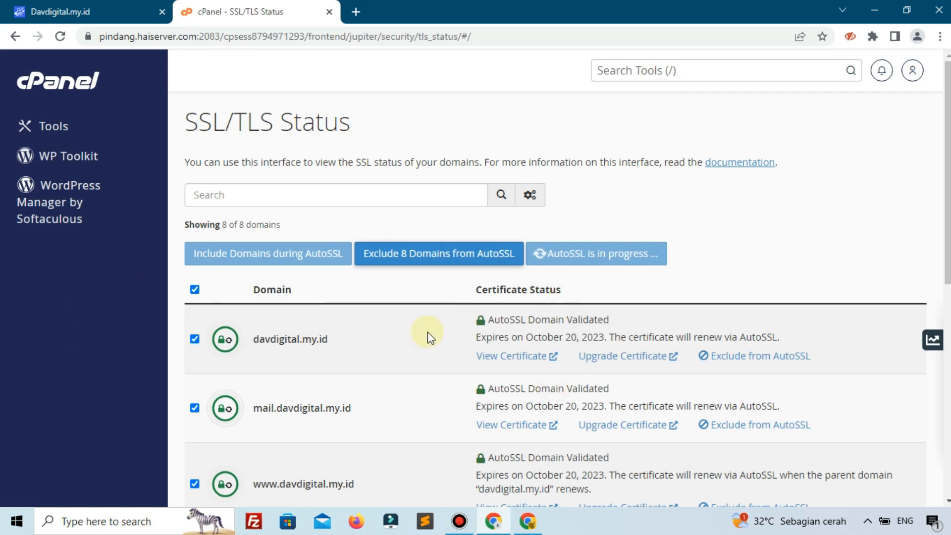
scroll(375, 350, "down", 8)
scroll(227, 311, "up", 7)
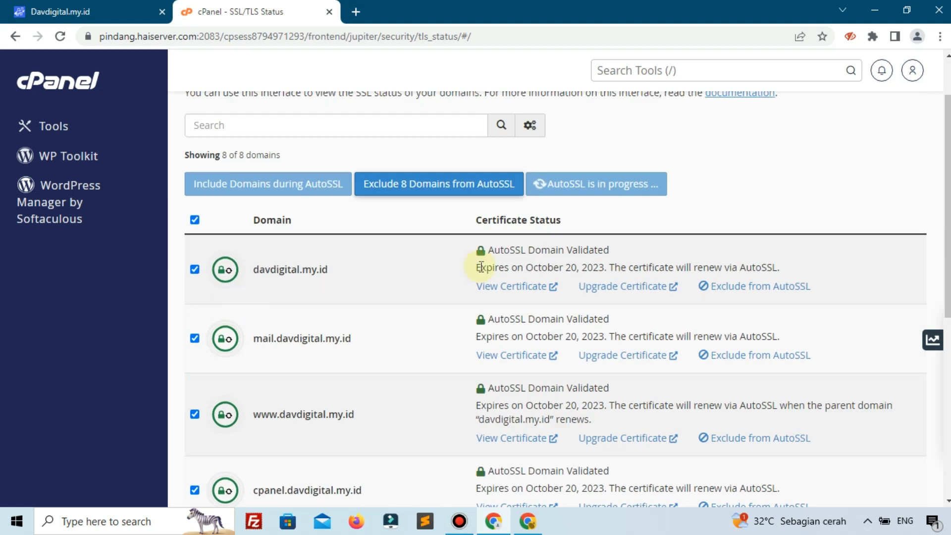
- Check the support options in the Hostingan client area's Bantuan list and return to the cPanel SSL/TLS Status page
scroll(595, 196, "up", 2)
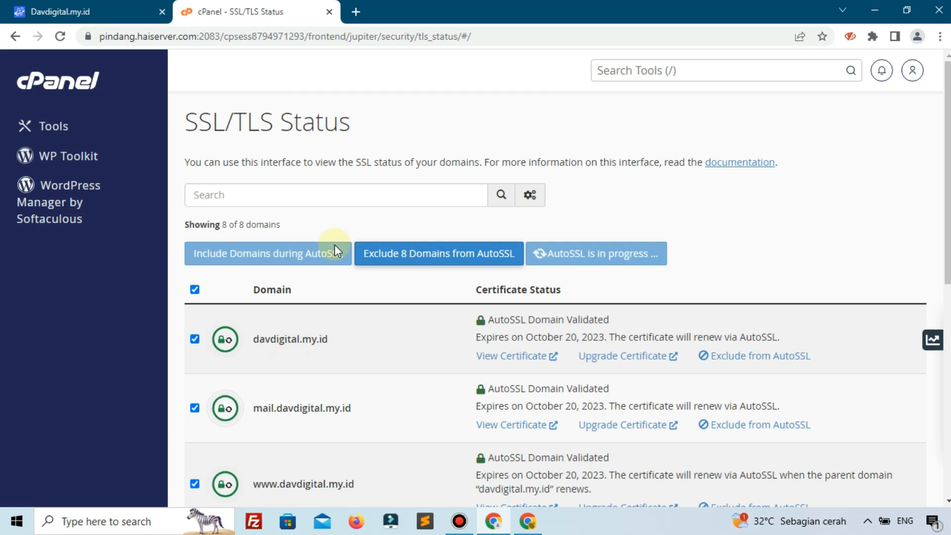
left_click(99, 10)
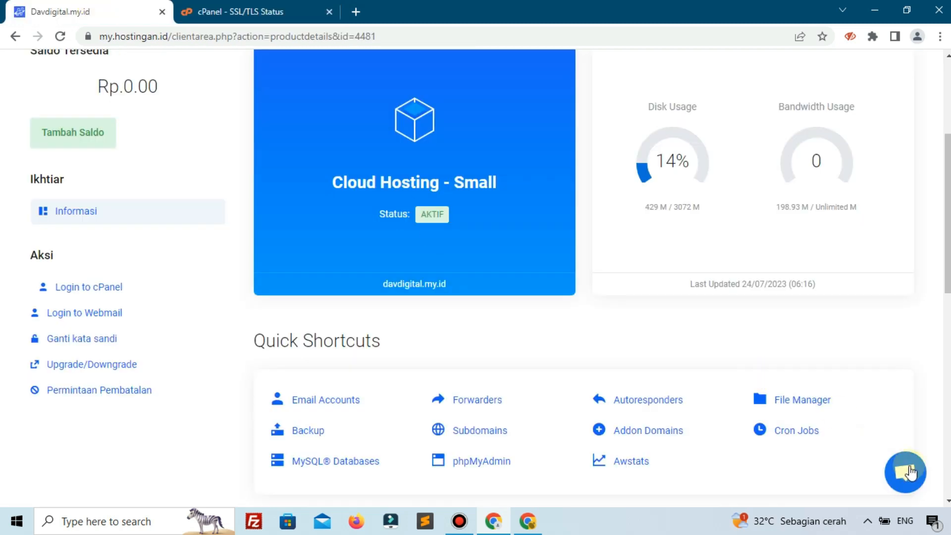
scroll(465, 293, "up", 4)
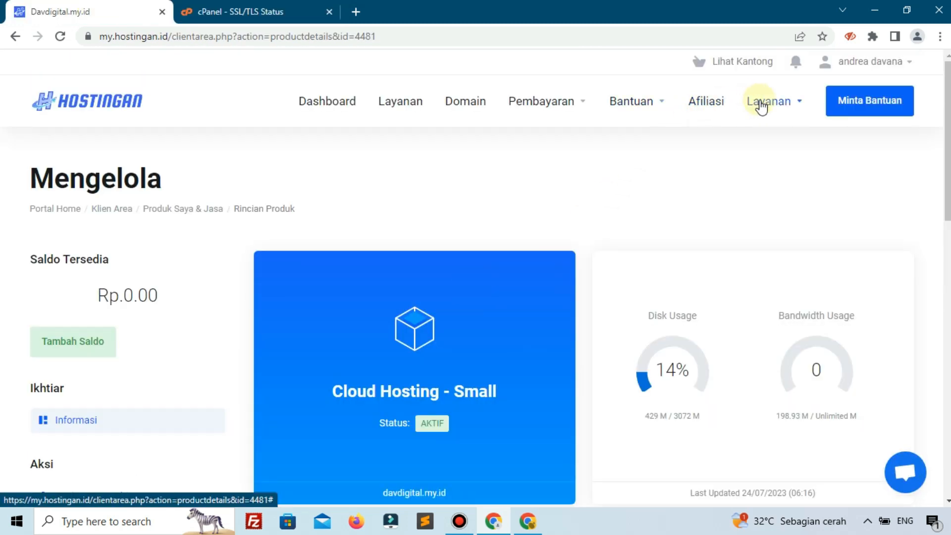
left_click(647, 108)
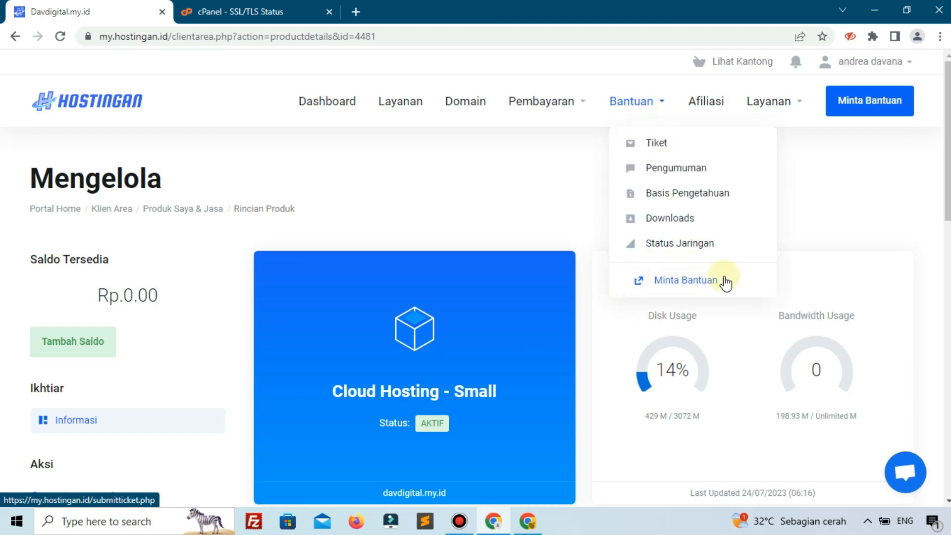
left_click(301, 7)
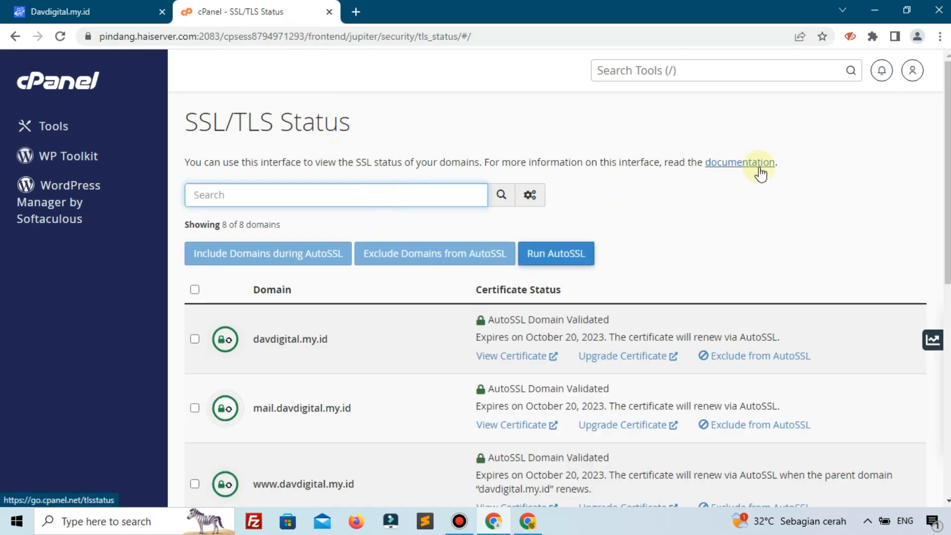
scroll(756, 179, "down", 3)
scroll(238, 255, "up", 3)
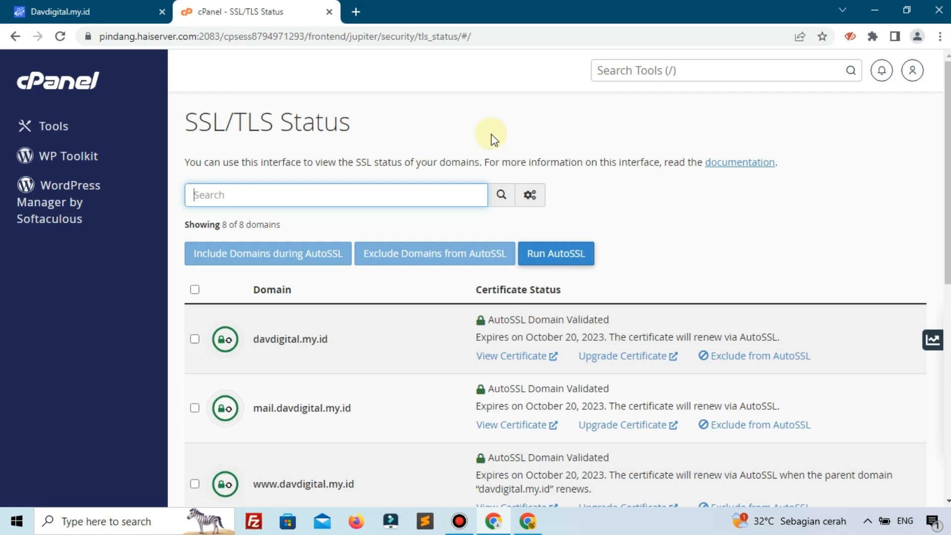
left_click(715, 69)
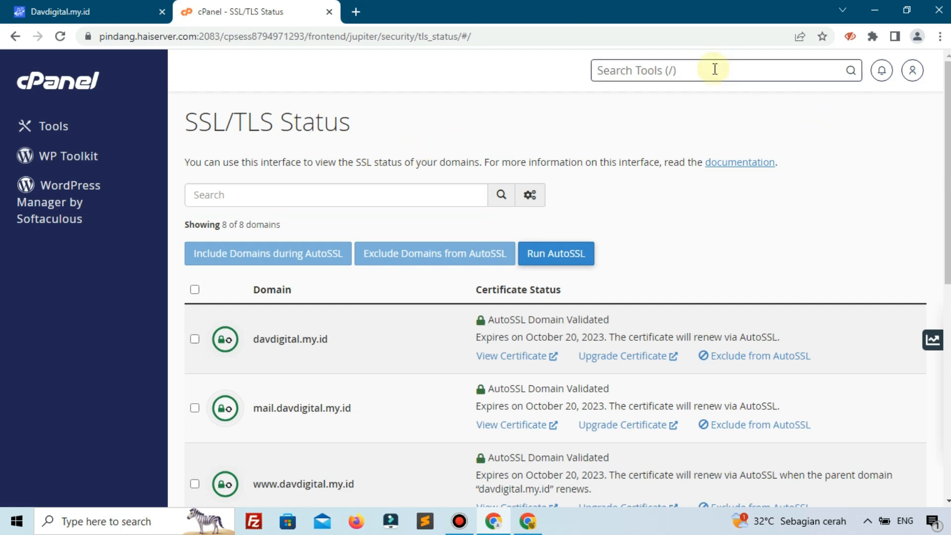
type("soft")
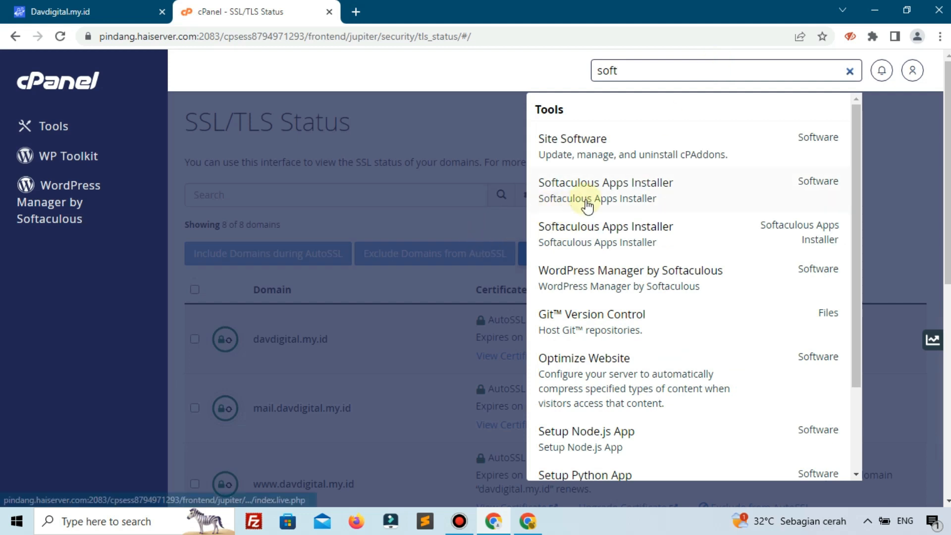
left_click(614, 202)
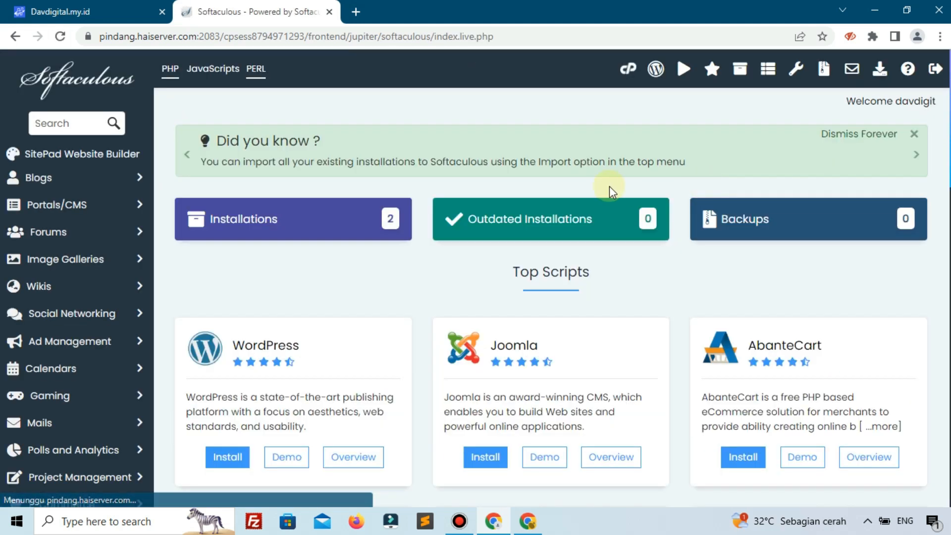
left_click(18, 36)
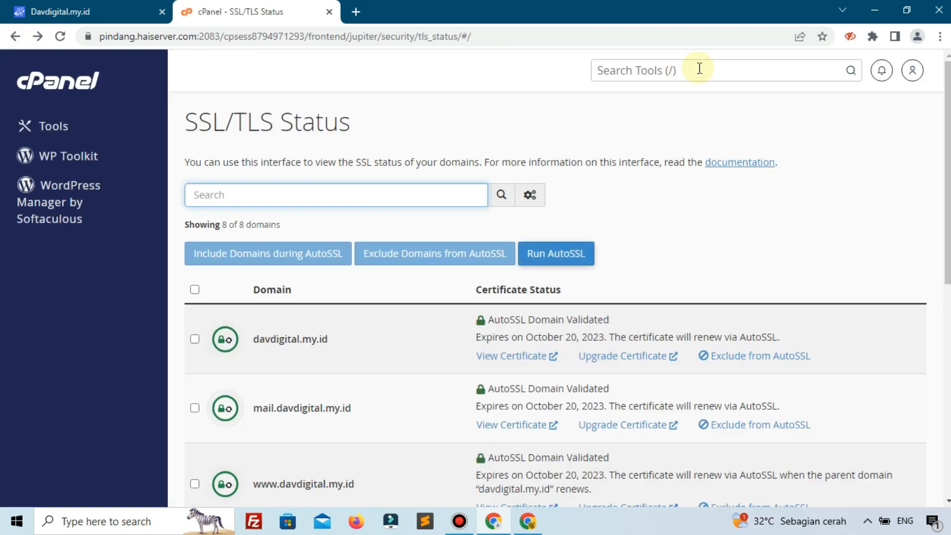
- Search the cPanel tools for "sof", open Softaculous Apps Installer and start a WordPress installation
left_click(699, 69)
type("sof")
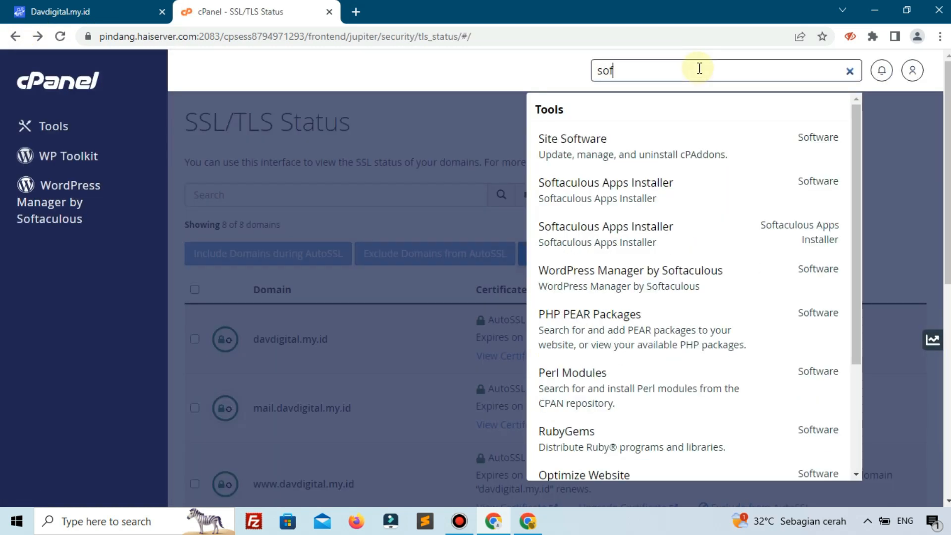
left_click(607, 190)
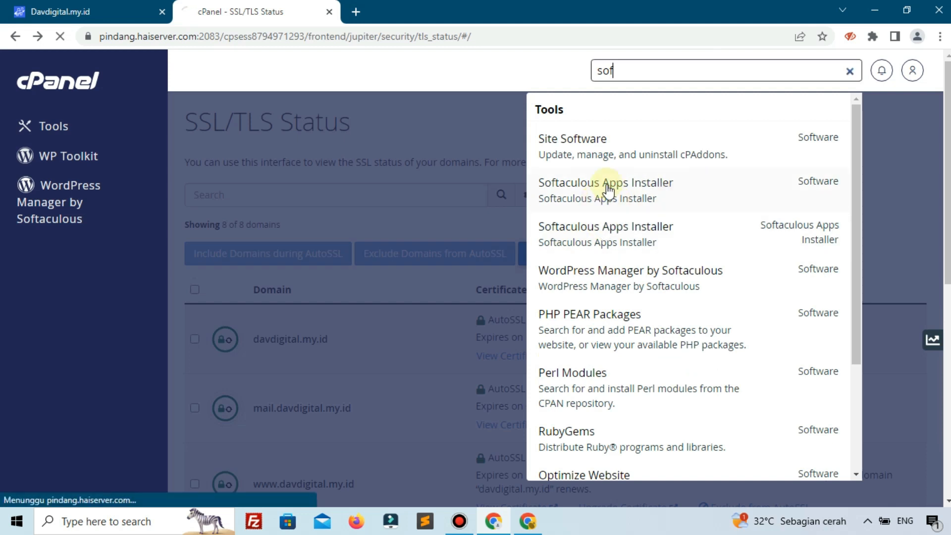
scroll(592, 189, "down", 2)
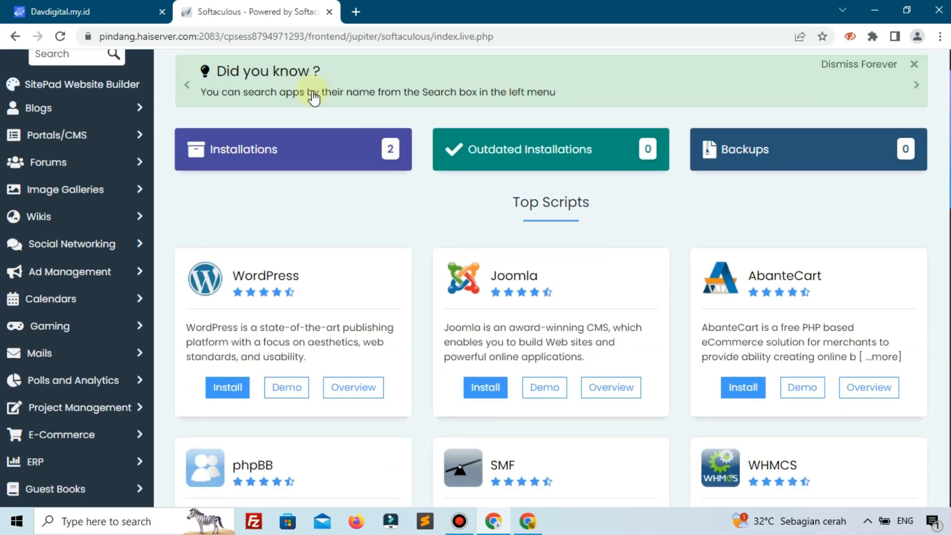
left_click(224, 385)
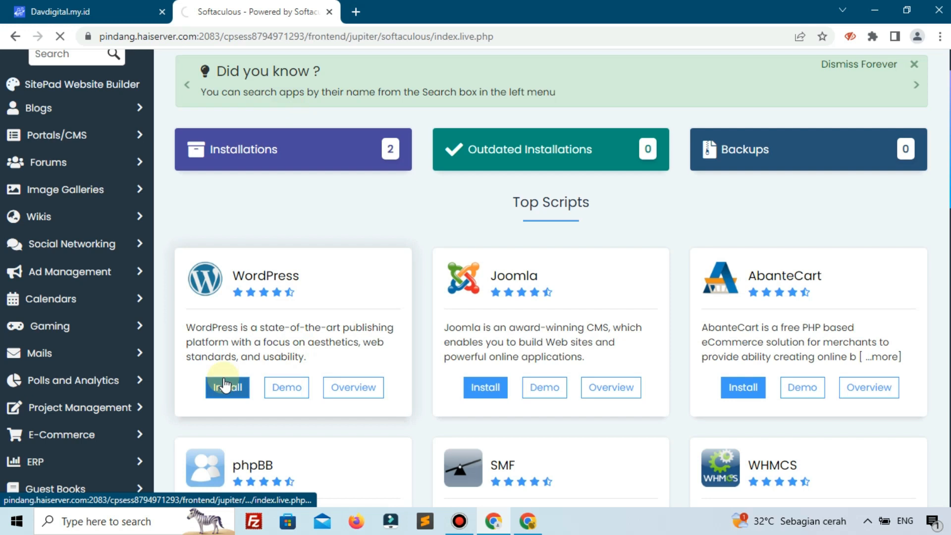
scroll(421, 340, "down", 4)
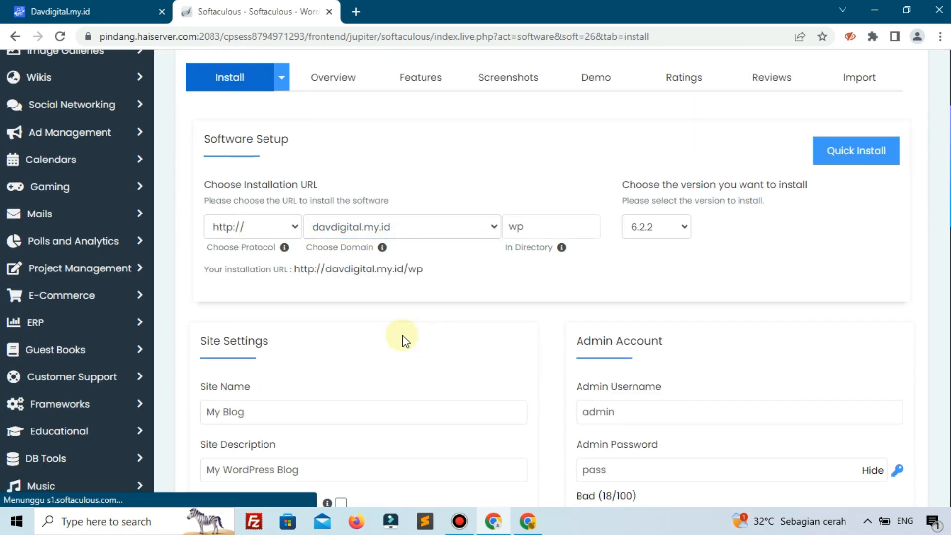
left_click(258, 229)
left_click(233, 276)
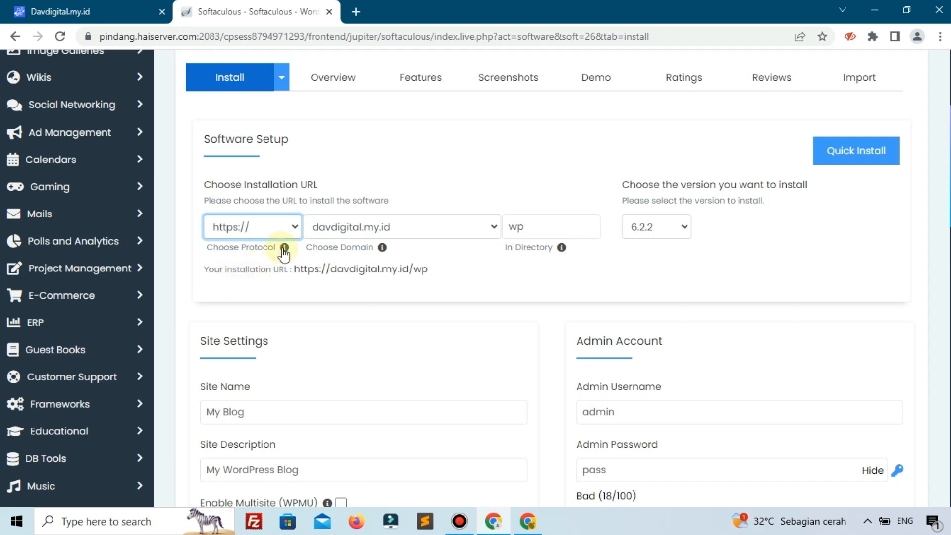
left_click(344, 230)
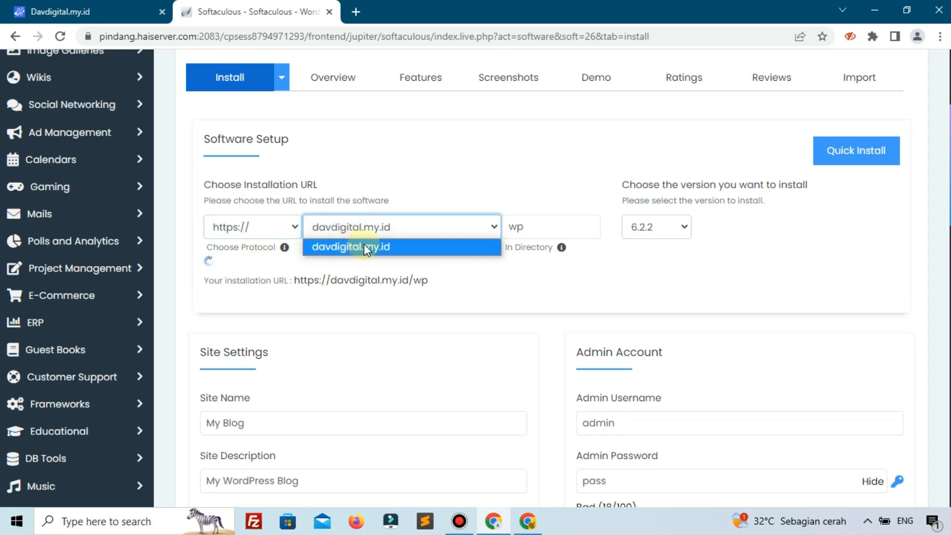
left_click(364, 245)
- Set the WordPress installation directory to mpproperti
left_click(556, 234)
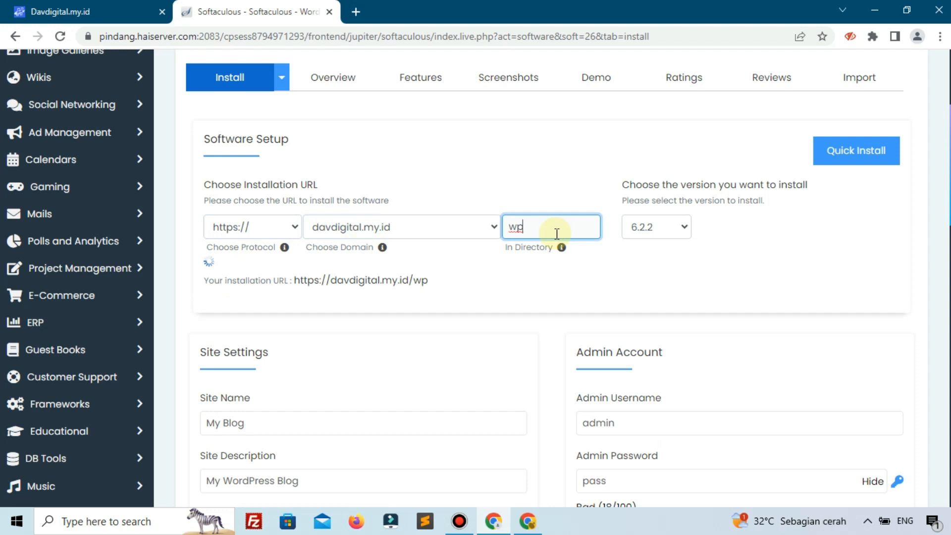
key("BackSpace")
key("BackSpace")
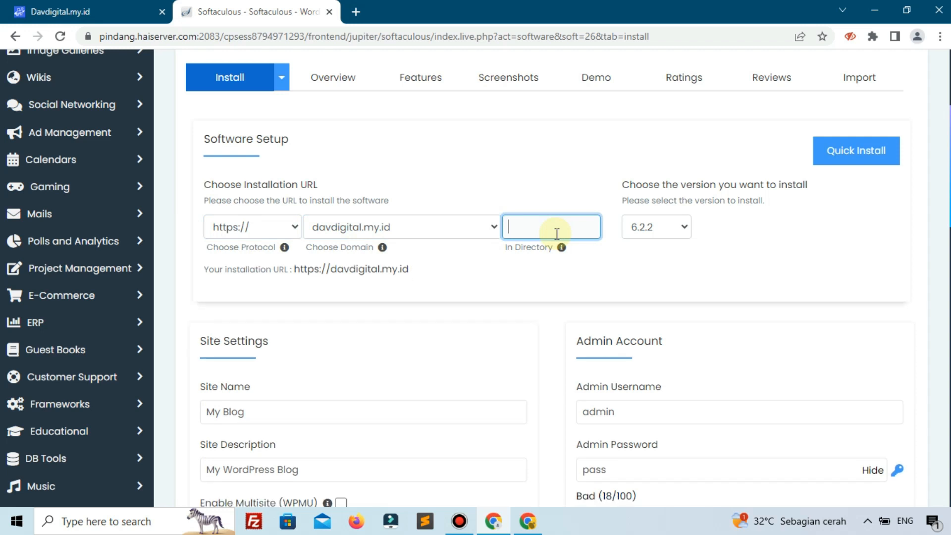
left_click(653, 287)
left_click(548, 229)
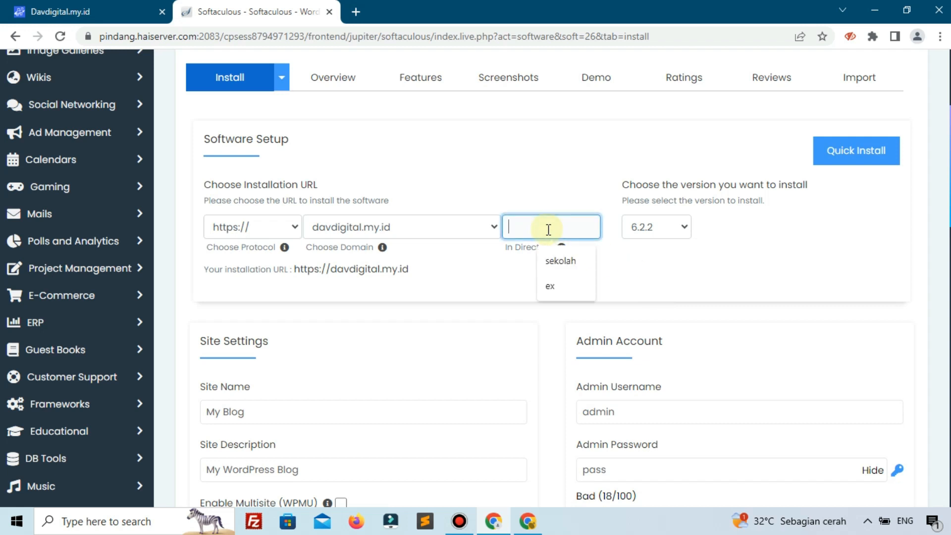
type("marketplace")
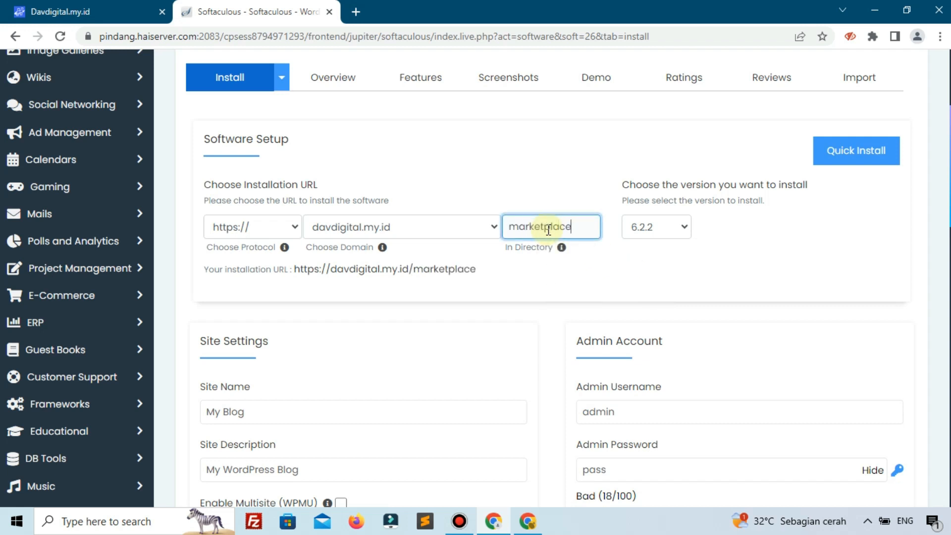
double_click(548, 229)
type("p")
type("mpprop")
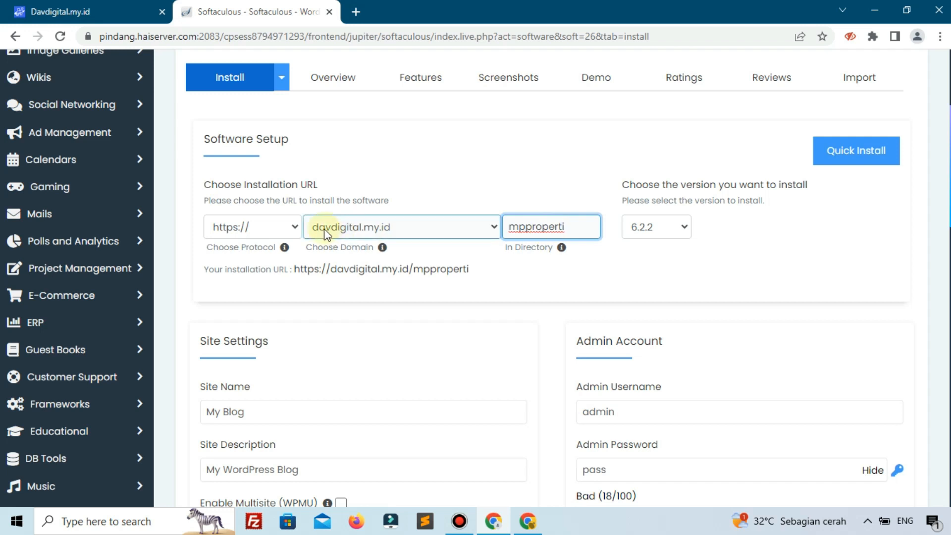
- View the existing site at davdigital.my.id in a new browser tab and return to the Softaculous installation form
left_click(356, 11)
type("da")
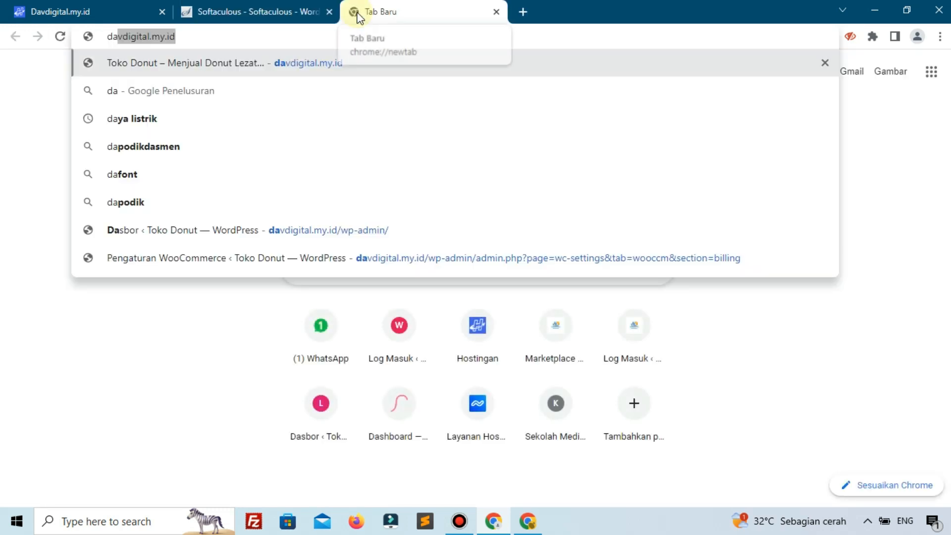
key("Return")
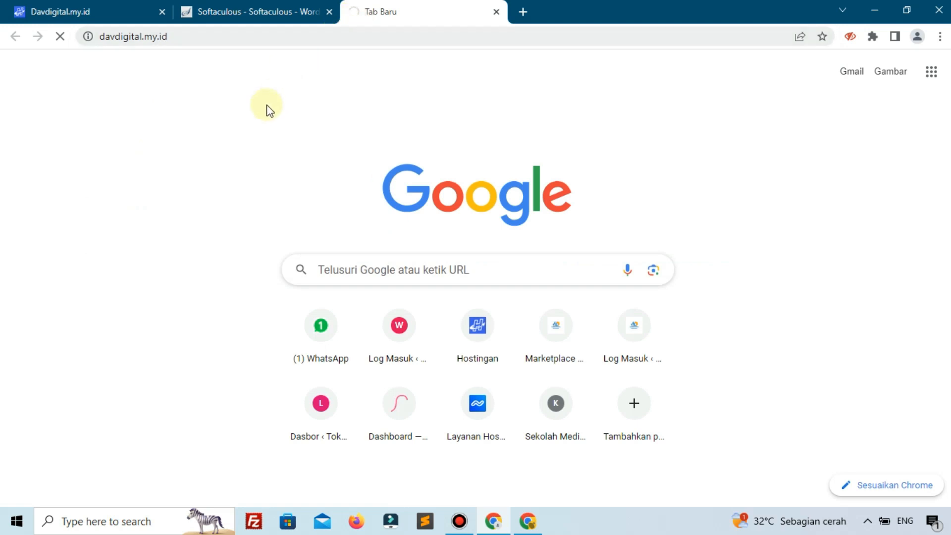
scroll(317, 202, "down", 20)
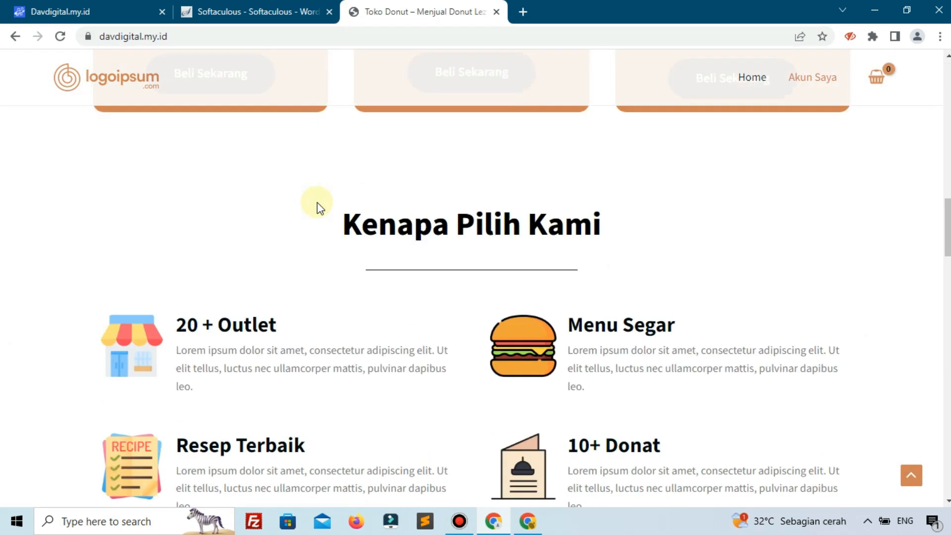
scroll(317, 202, "up", 15)
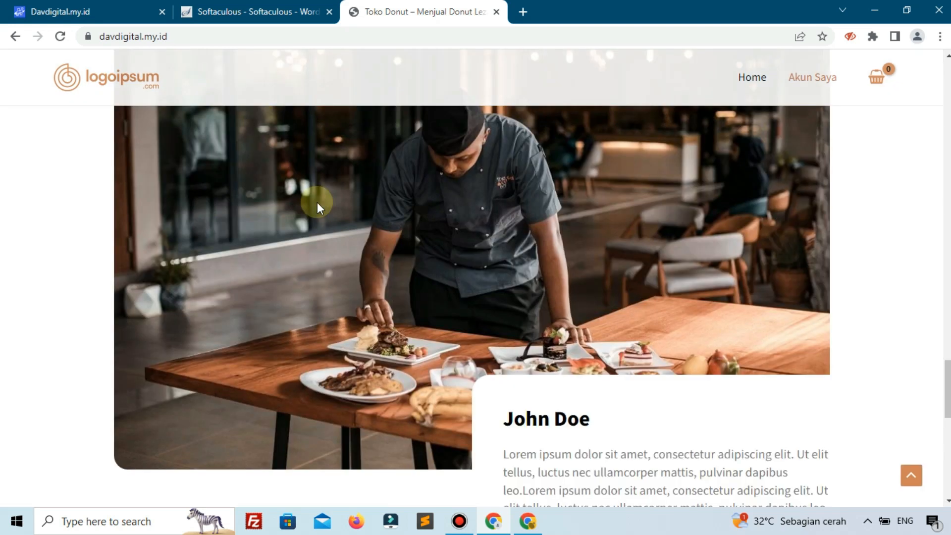
scroll(317, 202, "up", 6)
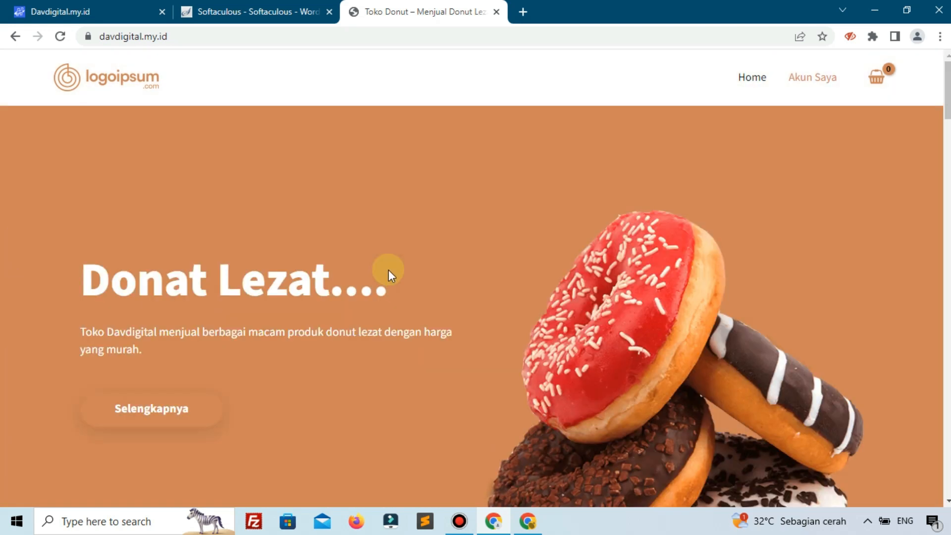
left_click(250, 10)
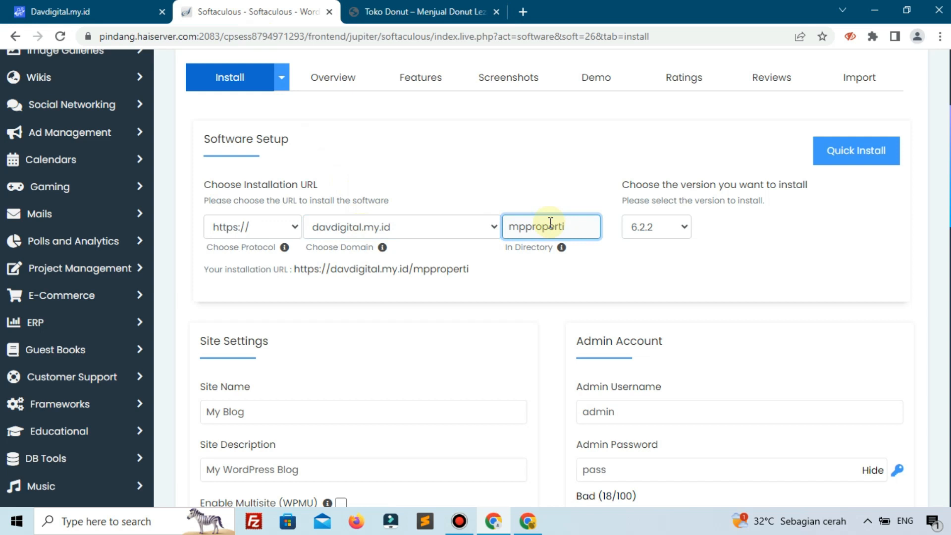
left_click_drag(506, 232, 577, 229)
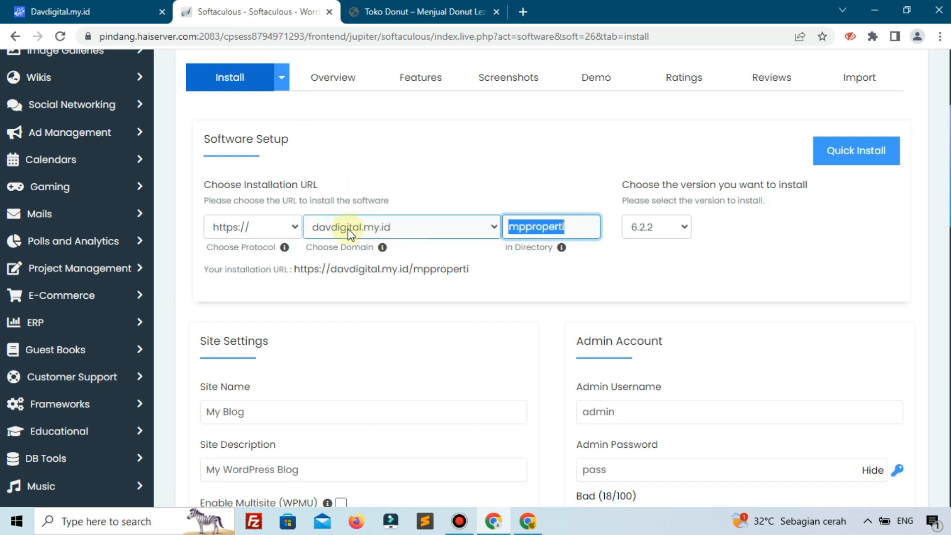
left_click(526, 227)
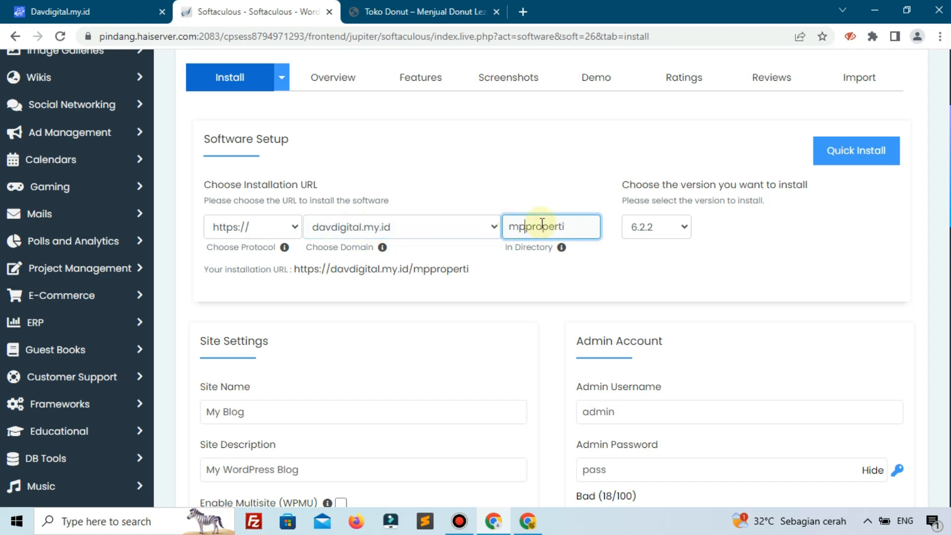
left_click_drag(518, 227, 574, 225)
left_click(574, 226)
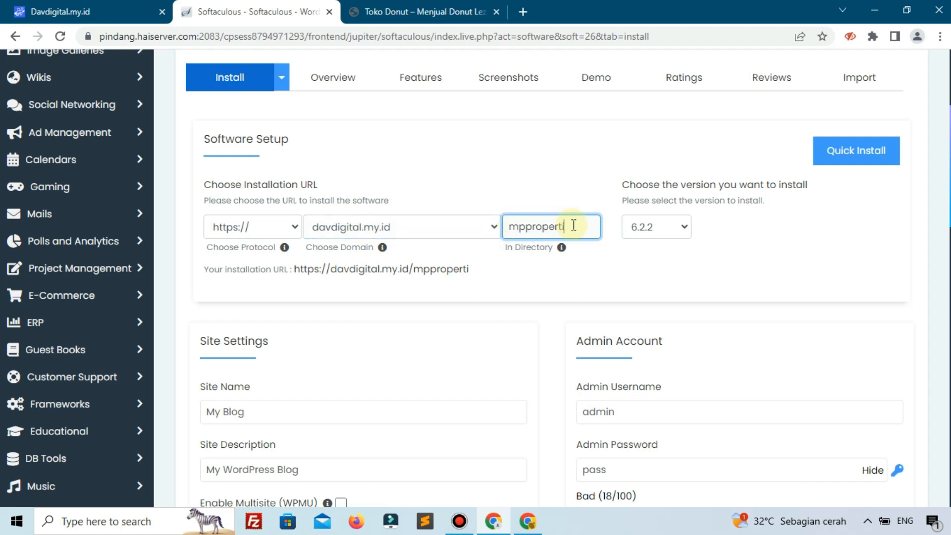
- Choose WordPress version 6.2.2 and set the site name to Marketplace Properti
left_click(652, 233)
left_click(638, 245)
scroll(614, 229, "down", 1)
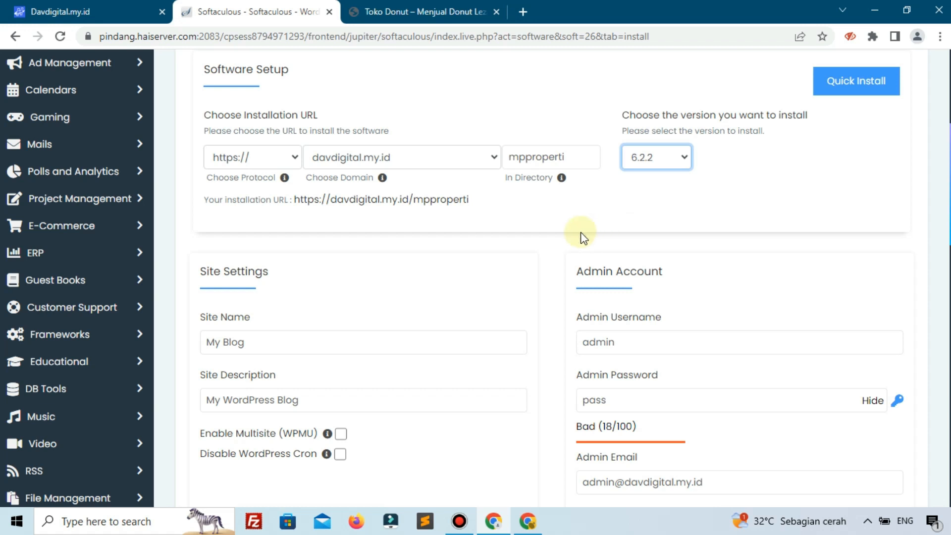
left_click(297, 336)
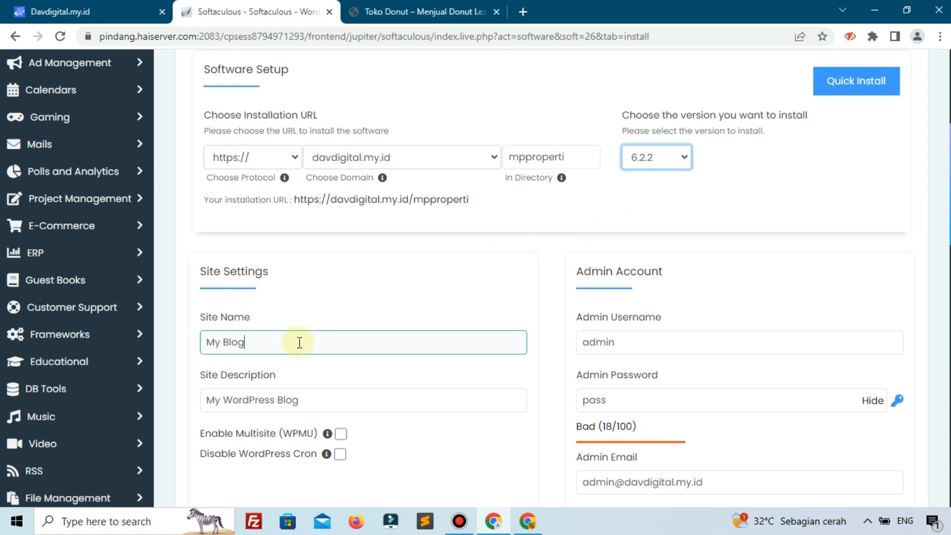
key("ctrl+a")
type("Ma")
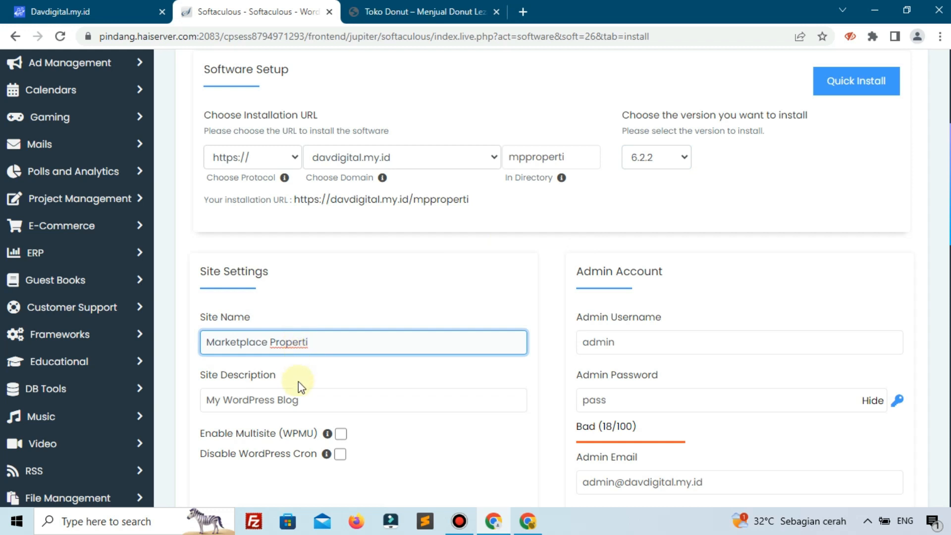
- Replace the site description with "Tempat jual beli properti" in the WordPress site settings
left_click(300, 398)
key("ctrl+a")
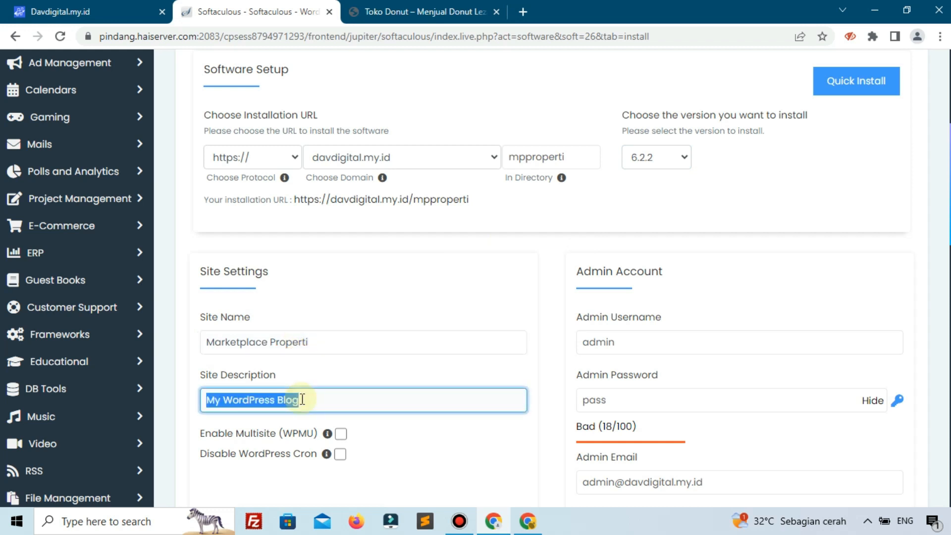
type("Tempat jual beli properti")
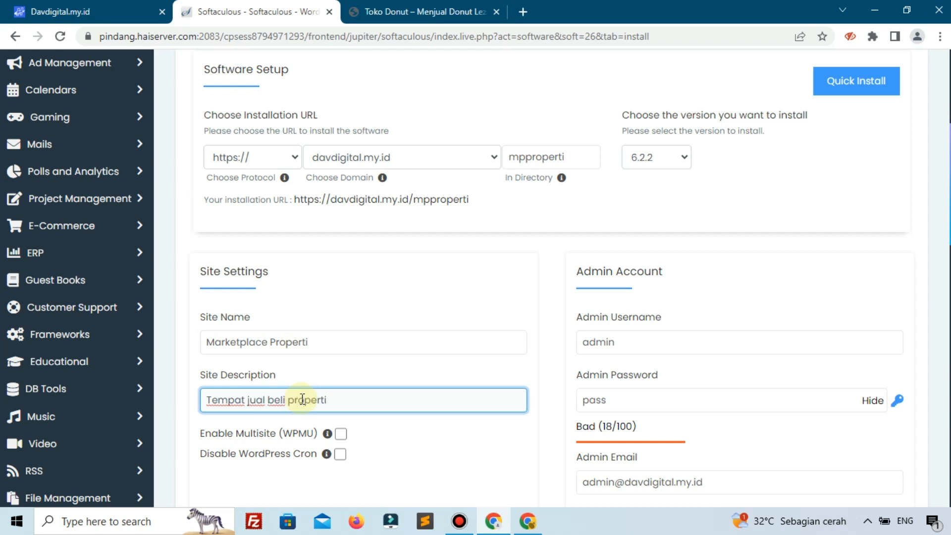
- Replace the default admin username with the site owner's own login name
left_click(722, 350)
scroll(716, 342, "down", 2)
double_click(697, 262)
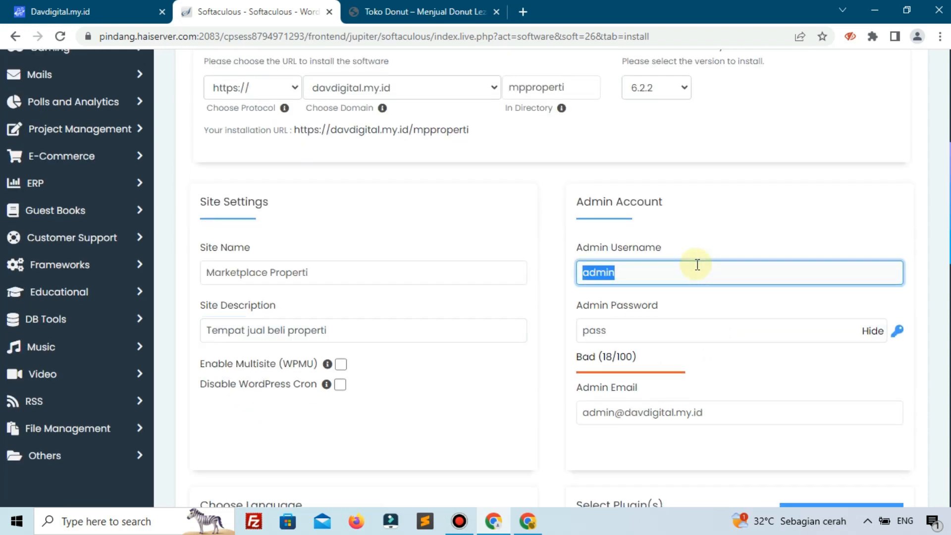
type("dava")
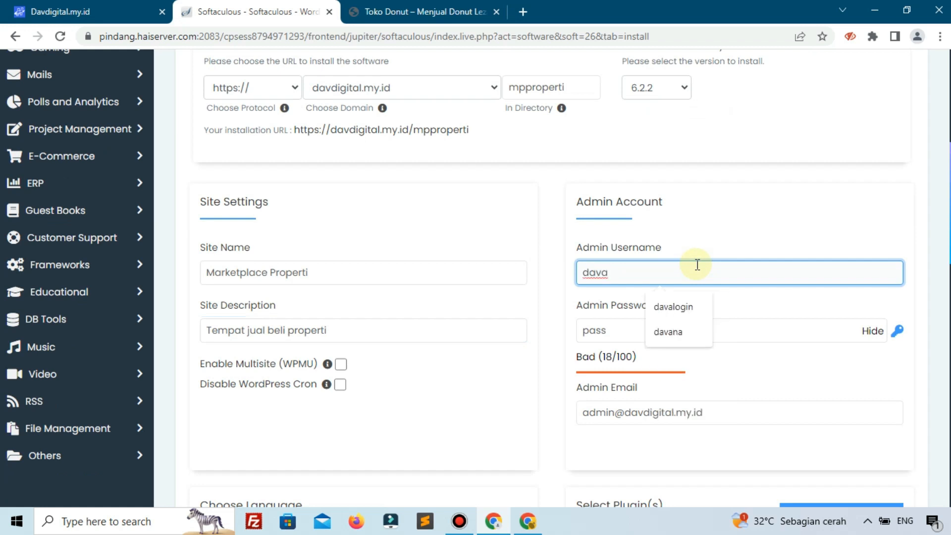
type("_login")
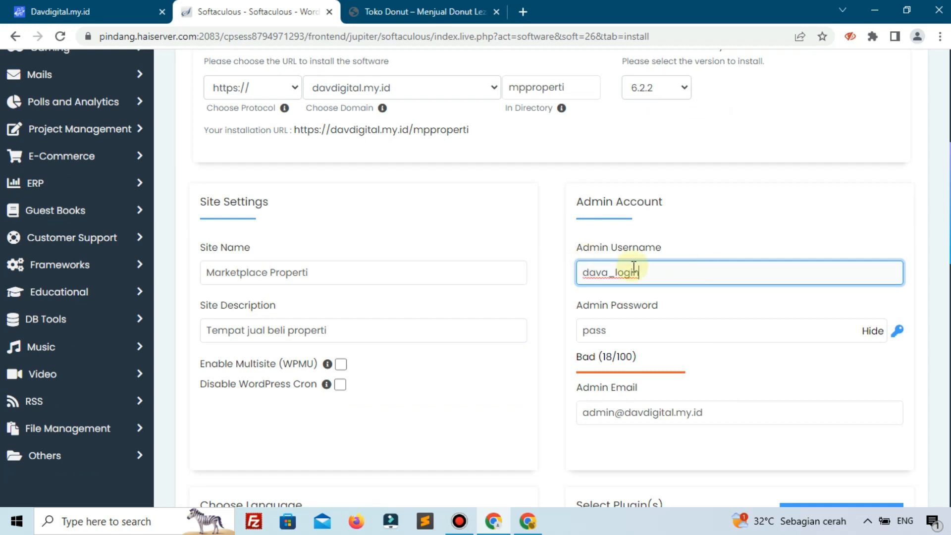
- Mask the admin password field and enter a new, strong admin account password
left_click(870, 331)
left_click(633, 327)
double_click(633, 327)
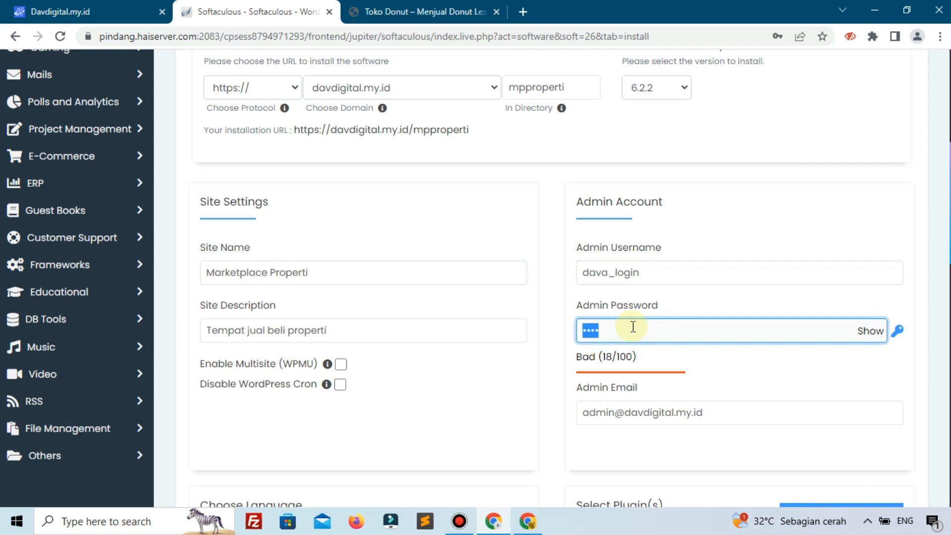
type("••••")
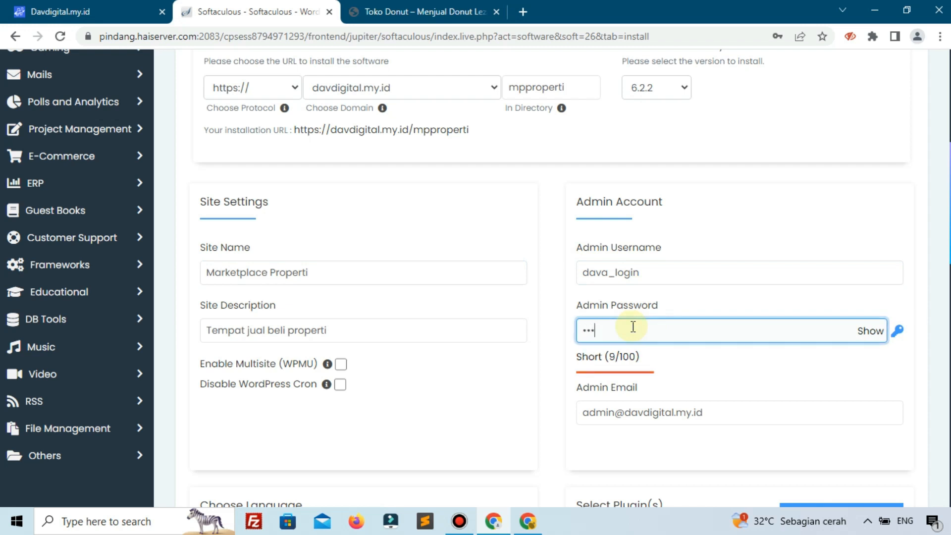
type("••••")
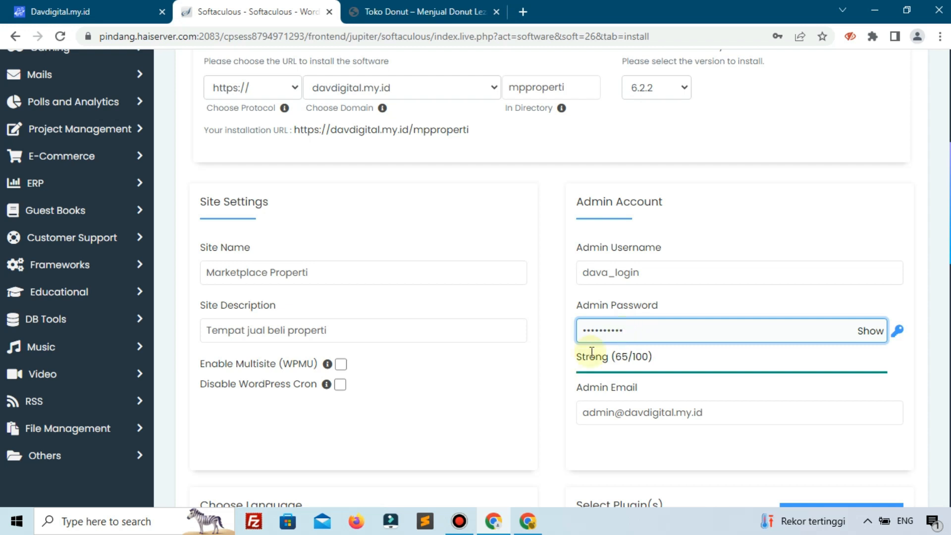
scroll(592, 352, "down", 1)
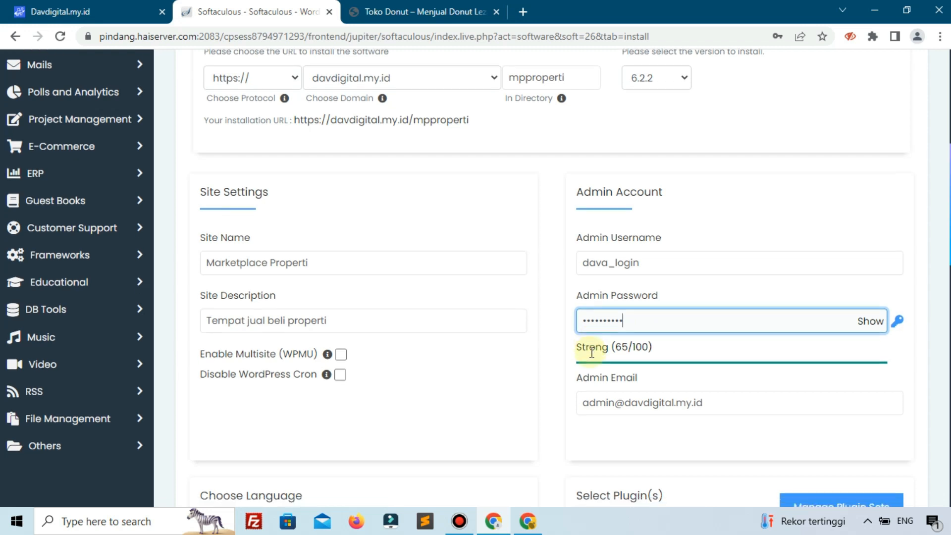
left_click(584, 350)
left_click_drag(584, 351, 694, 347)
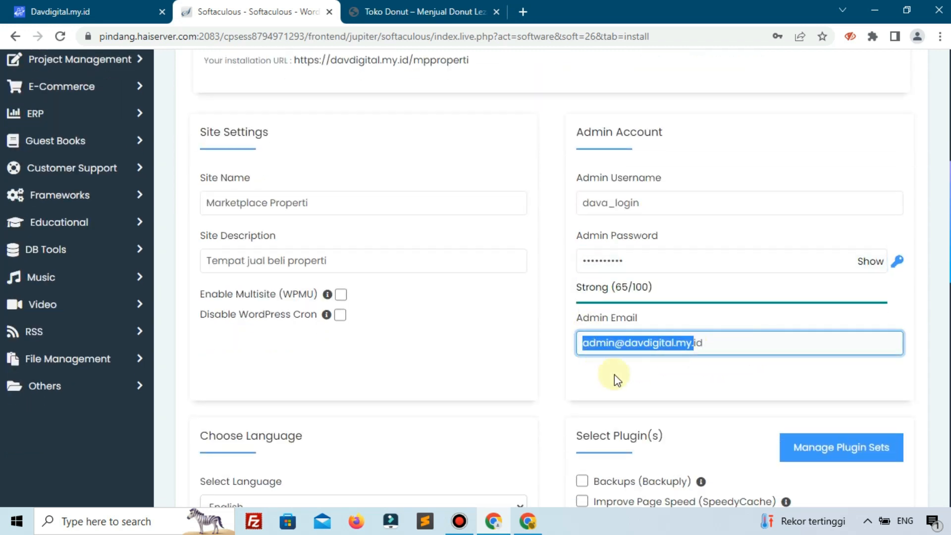
left_click(568, 382)
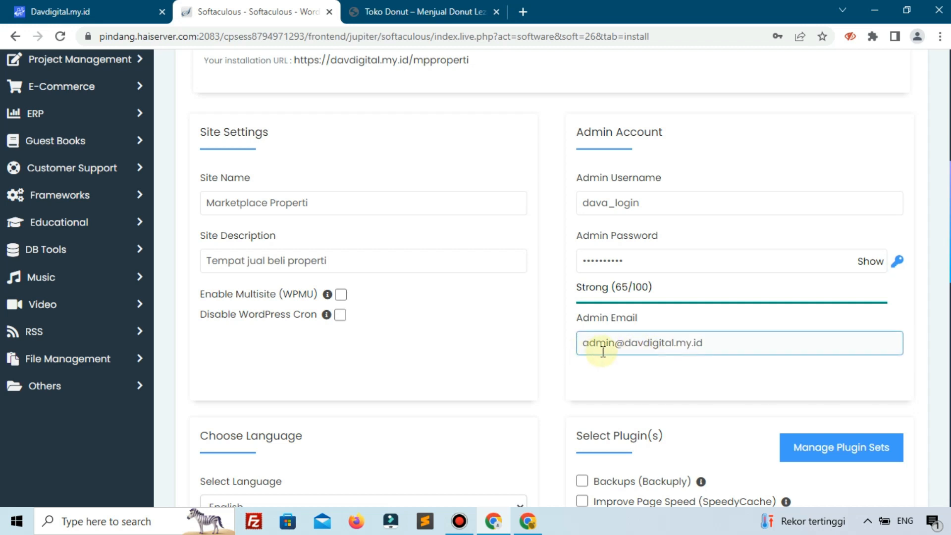
scroll(603, 352, "up", 4)
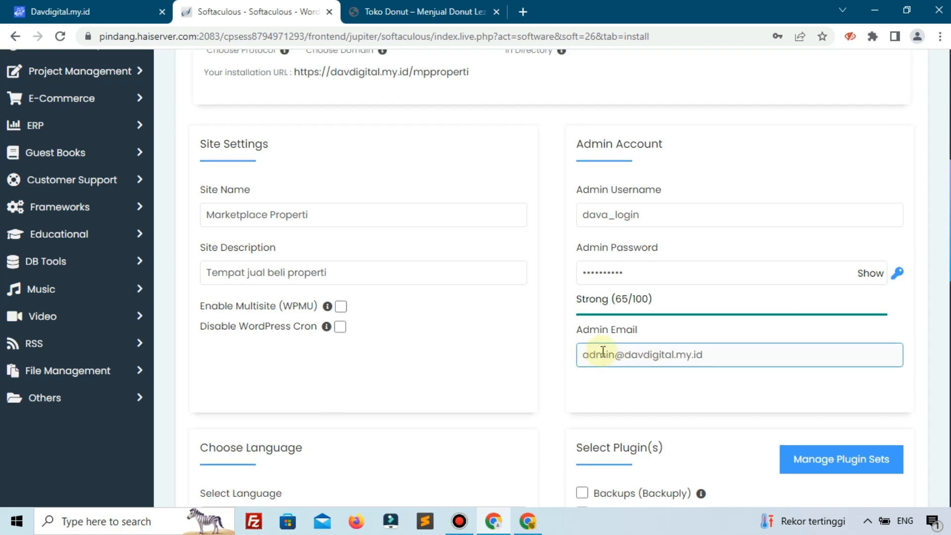
- Set the WordPress installation language to Indonesian
scroll(603, 353, "down", 7)
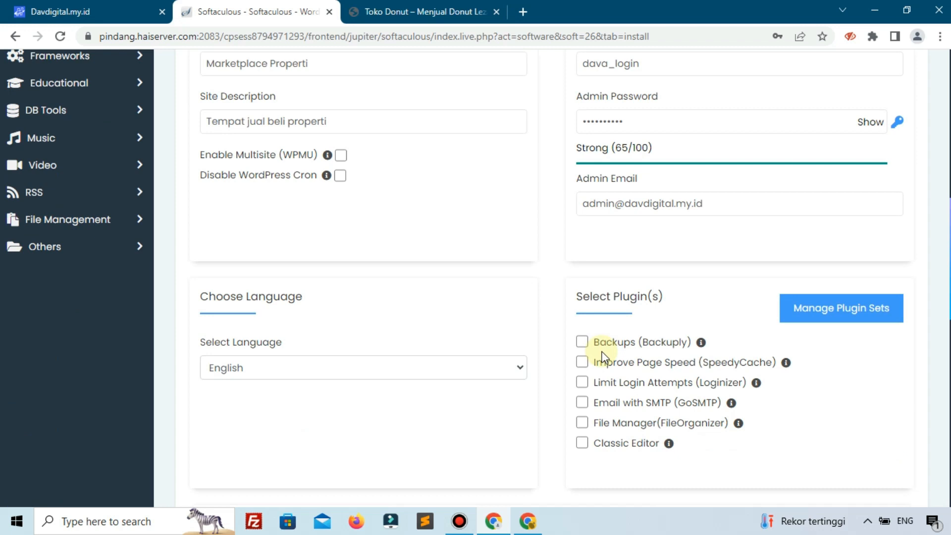
left_click(410, 376)
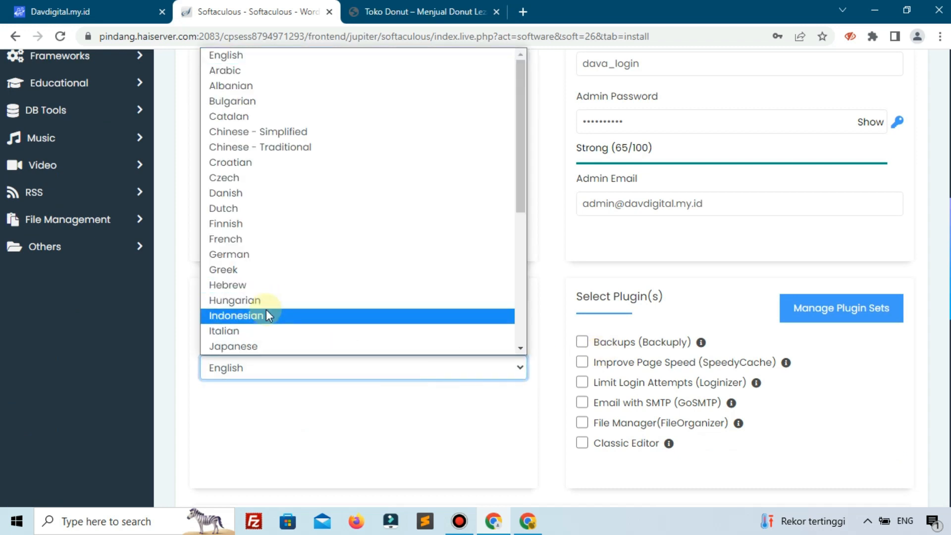
left_click(249, 315)
- Start the WordPress installation without selecting a theme and save the admin login in the browser
scroll(322, 396, "down", 1)
scroll(375, 381, "down", 10)
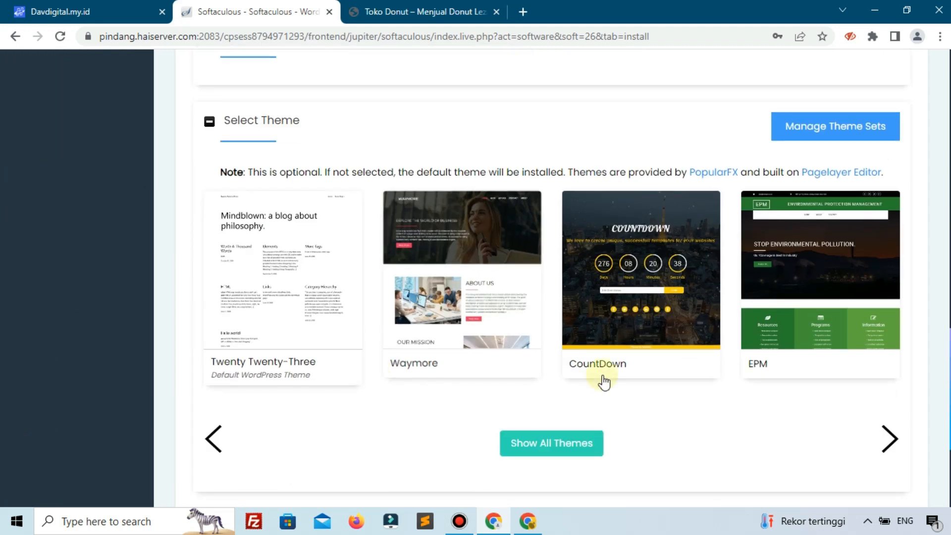
left_click(555, 312)
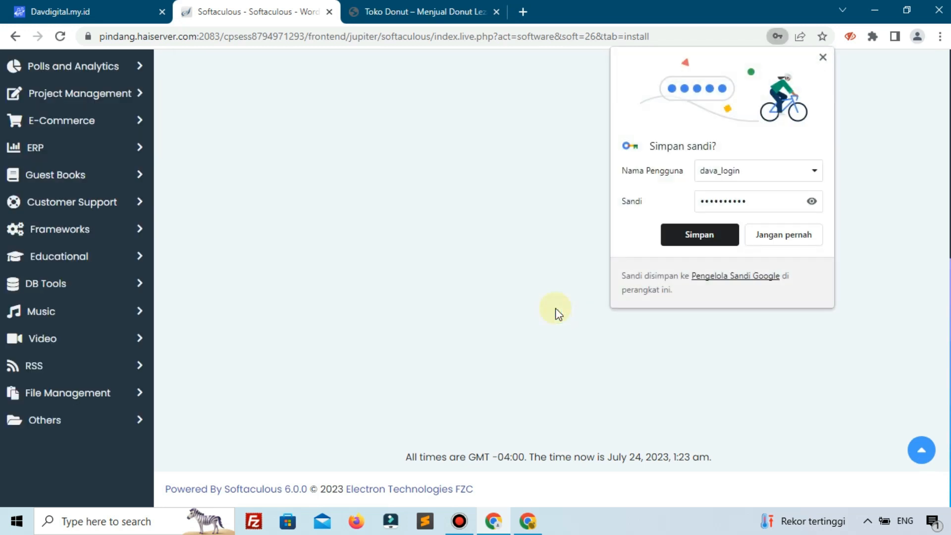
left_click(697, 234)
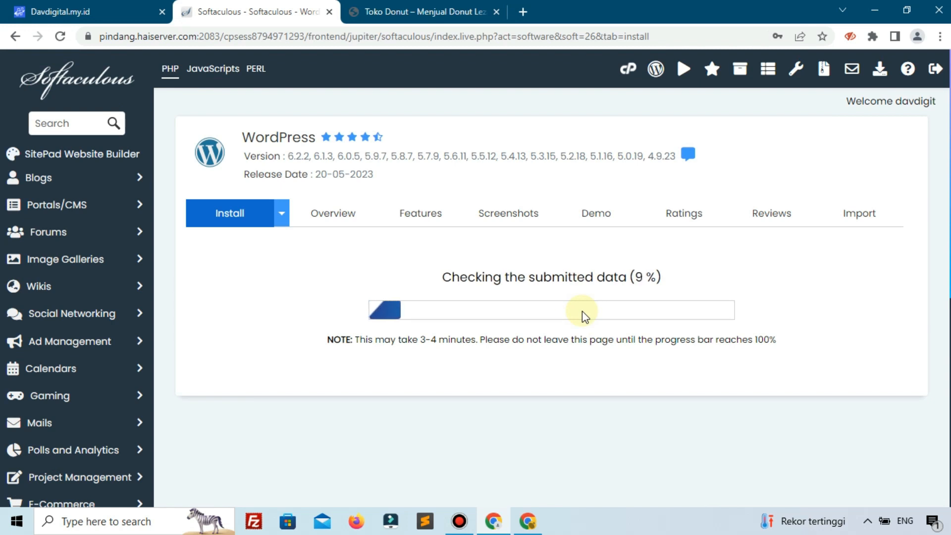
left_click_drag(451, 277, 677, 283)
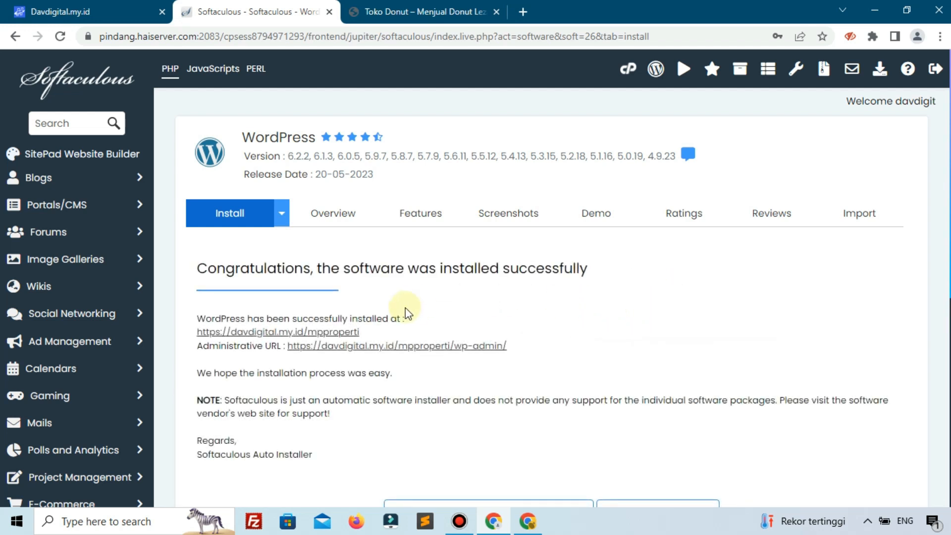
left_click_drag(389, 272, 461, 270)
left_click(564, 271)
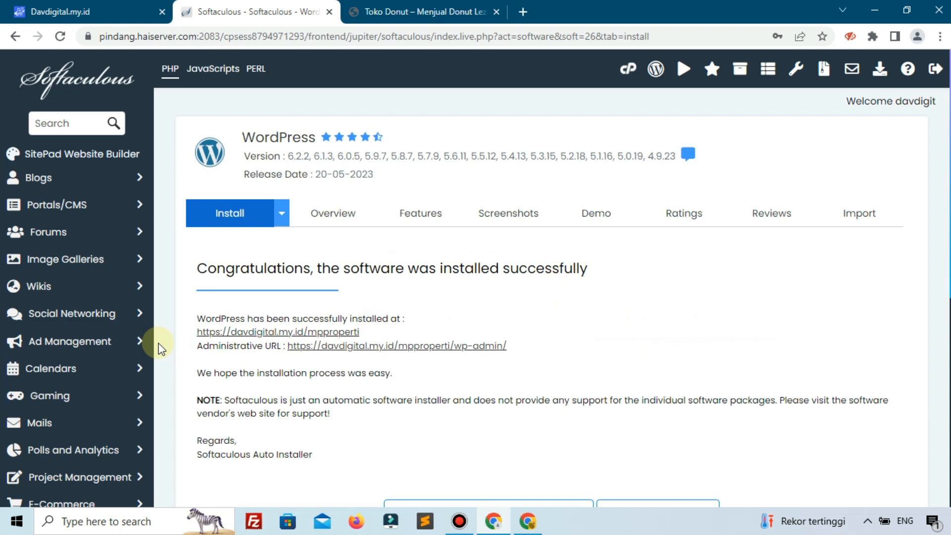
- Open the newly installed site at davdigital.my.id/mpproperti and check the mpproperti directory in its address
left_click(280, 332)
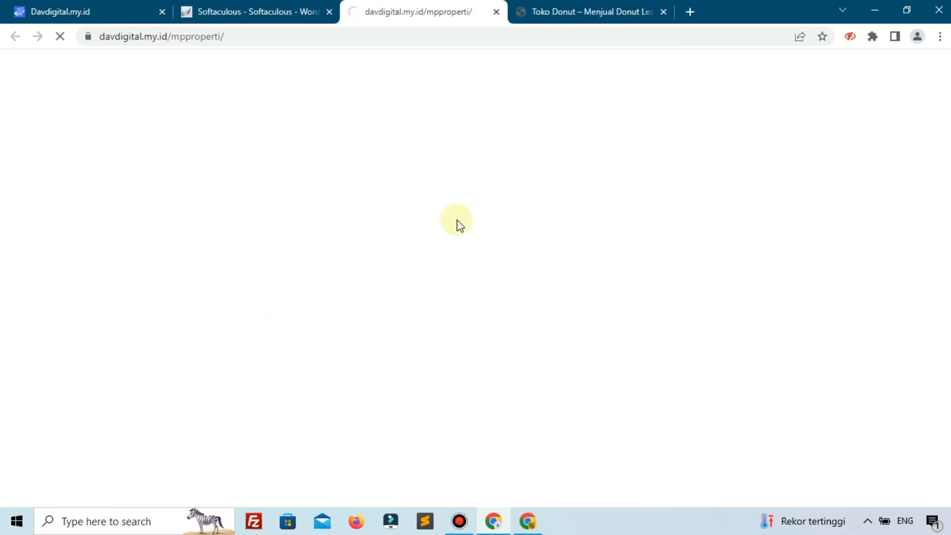
left_click_drag(168, 39, 221, 40)
left_click(221, 40)
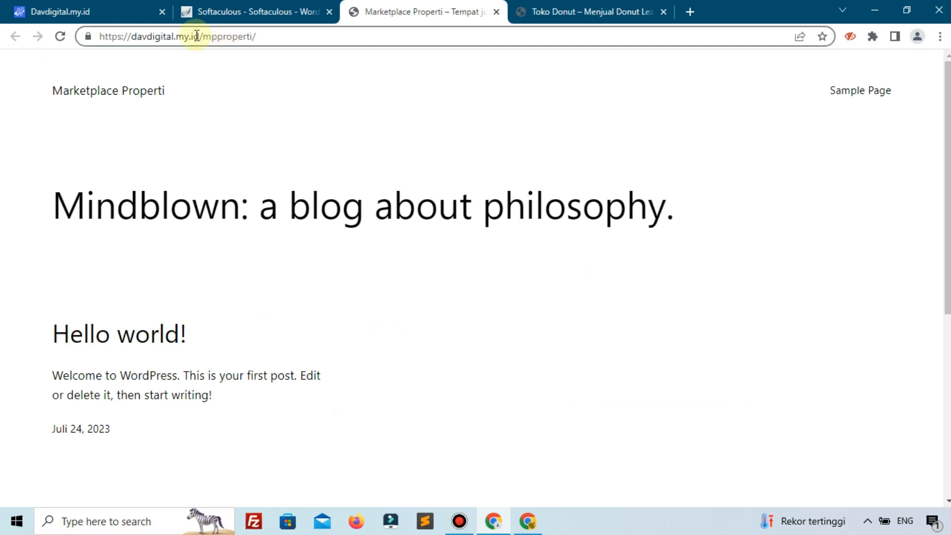
left_click_drag(201, 39, 258, 37)
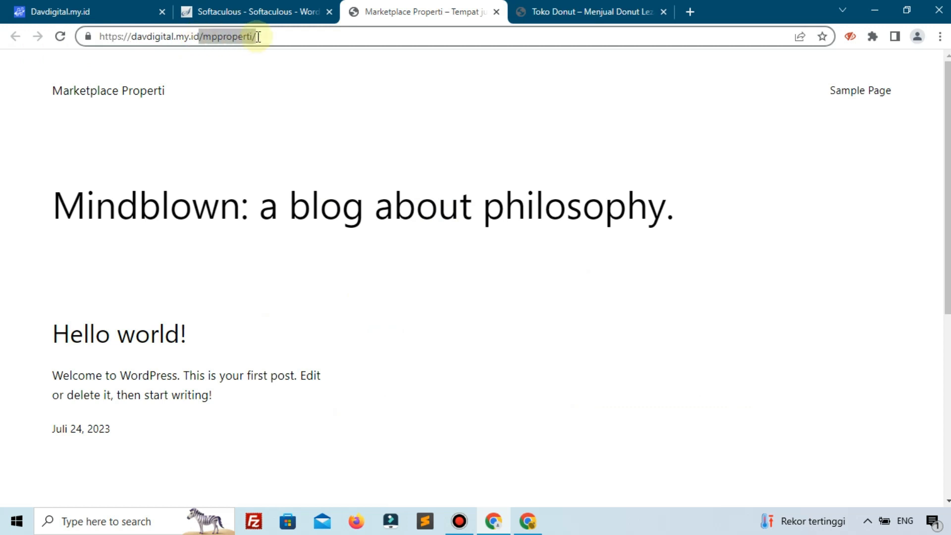
- Return to the Softaculous installation summary and open the new site's WordPress admin dashboard
left_click(223, 15)
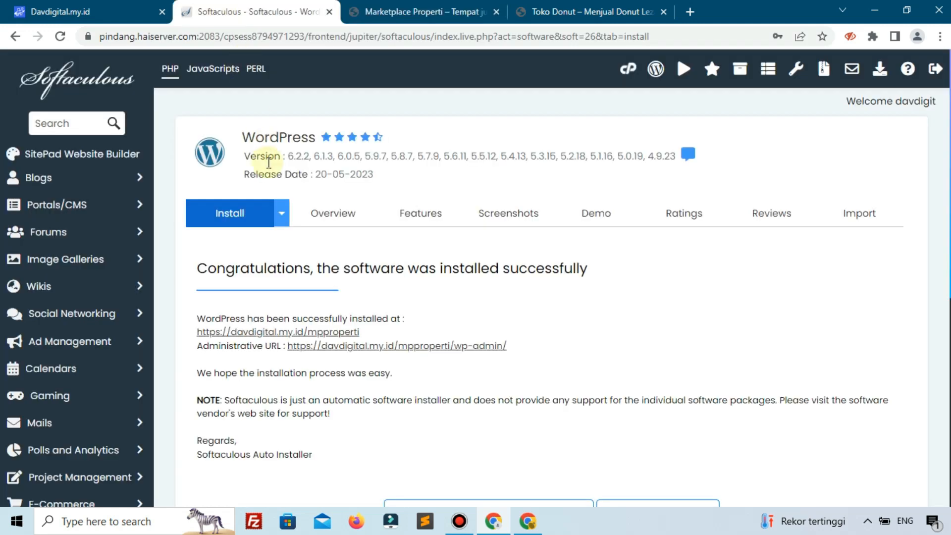
left_click(410, 351)
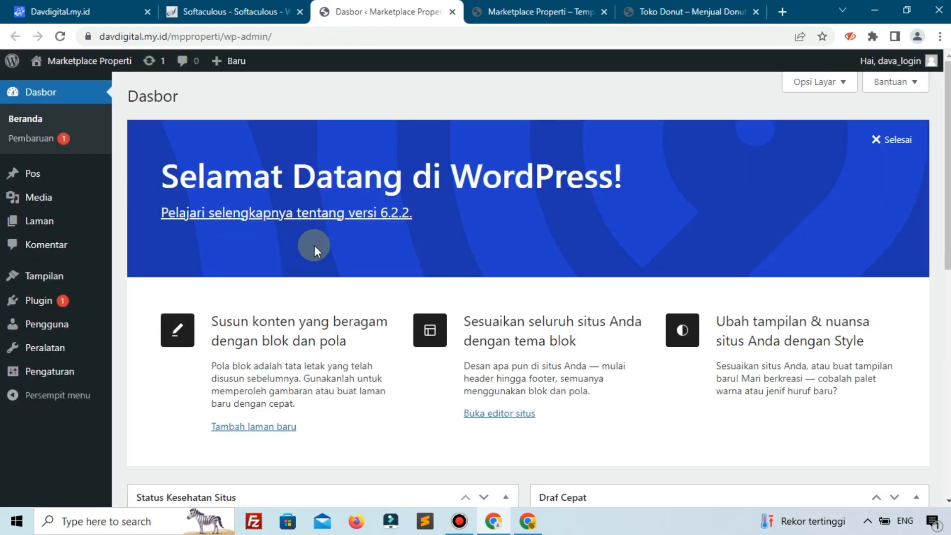
- Close the Softaculous, Hostingan client area and Toko Donut pages, and return to the WordPress dashboard
left_click(234, 11)
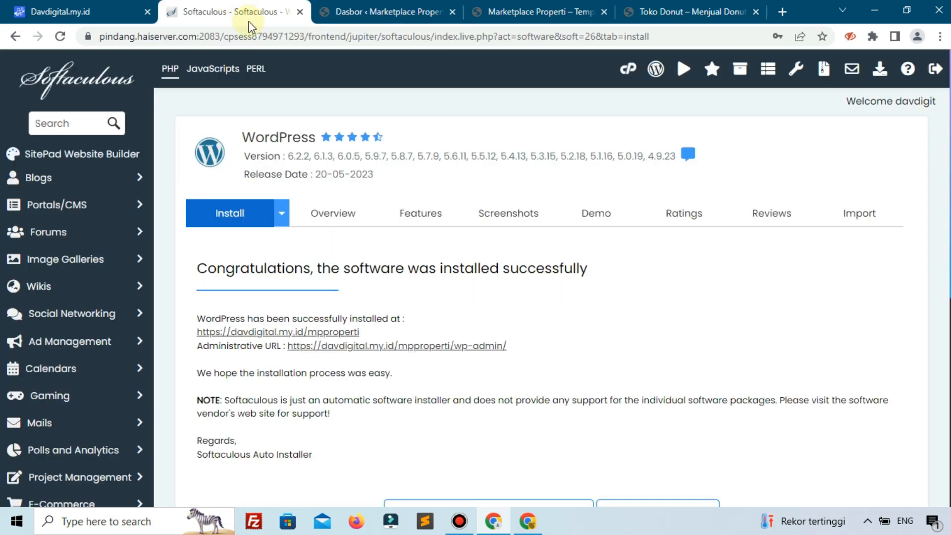
left_click(299, 11)
left_click(139, 11)
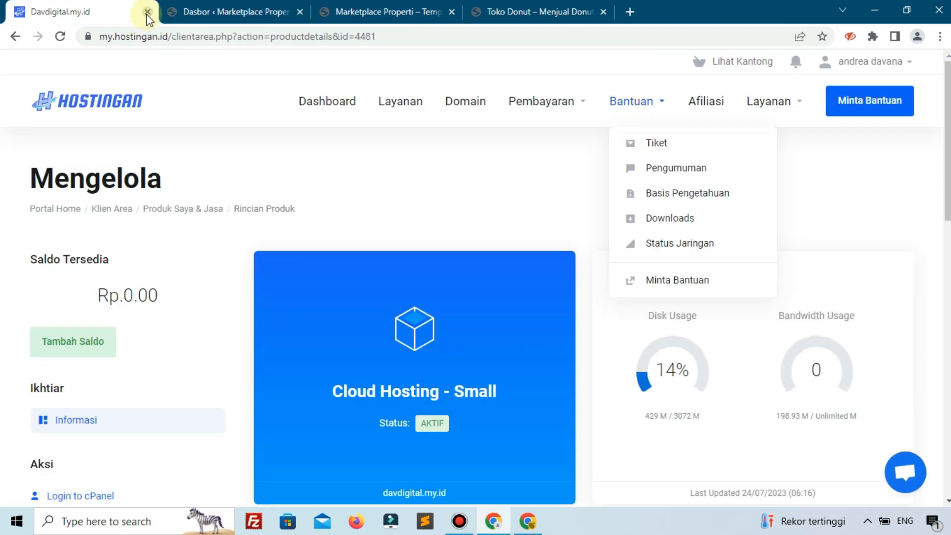
left_click(147, 12)
left_click(441, 11)
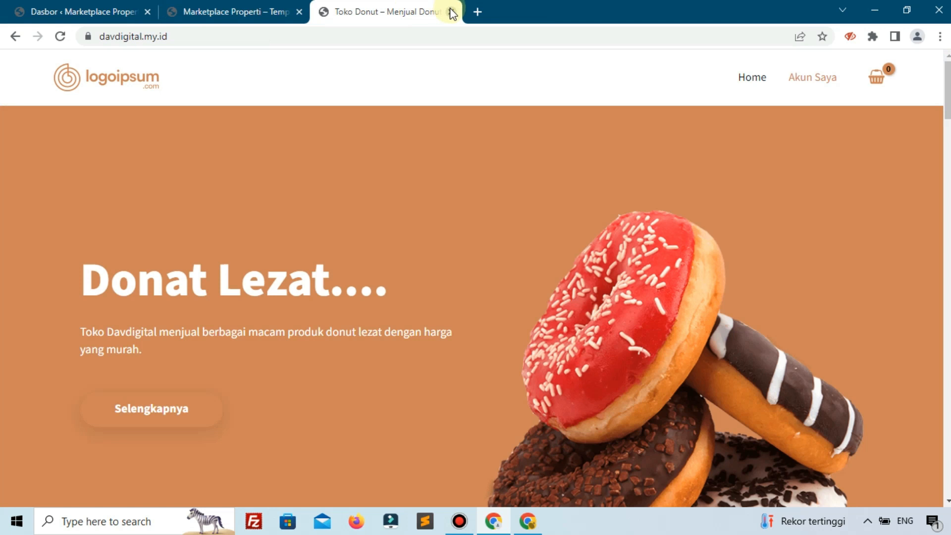
left_click(452, 14)
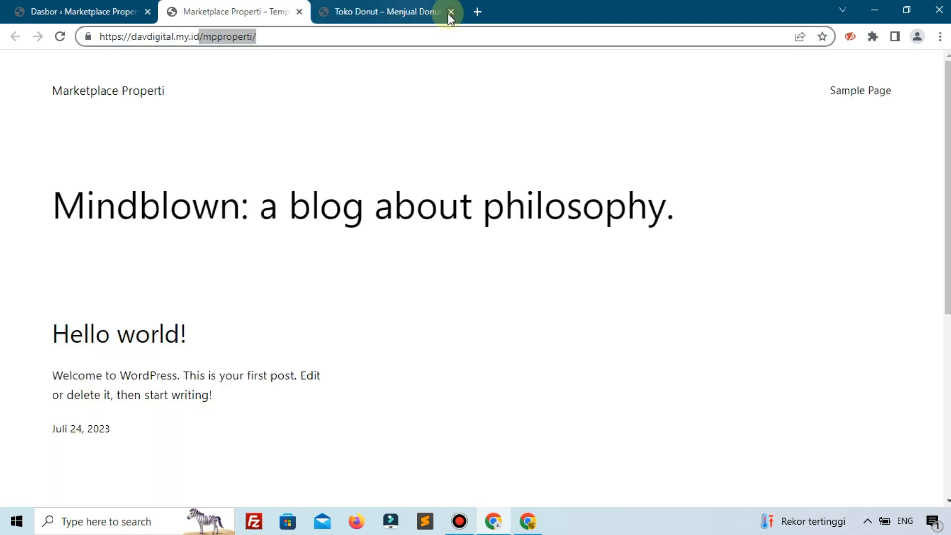
left_click(114, 19)
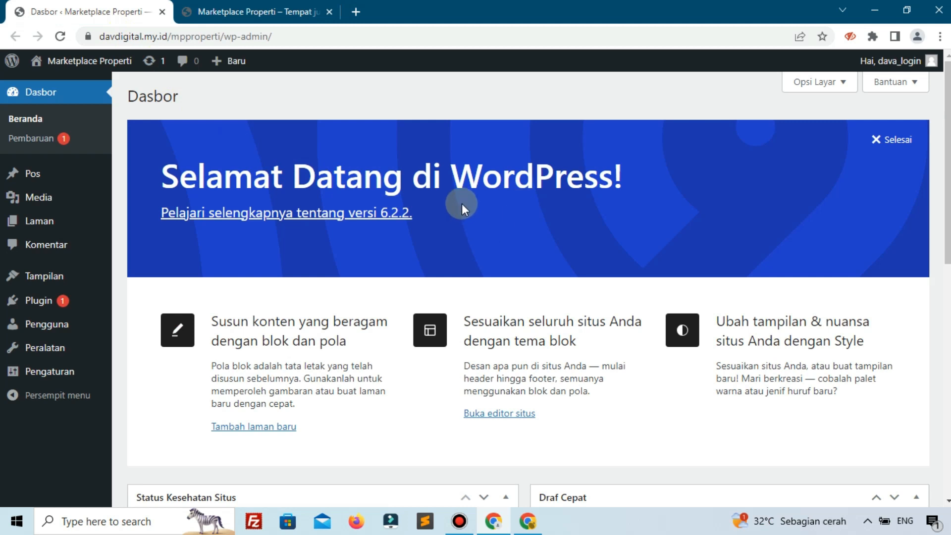
- Look over the Marketplace Properti front page from its header and main heading down to the footer
left_click(211, 10)
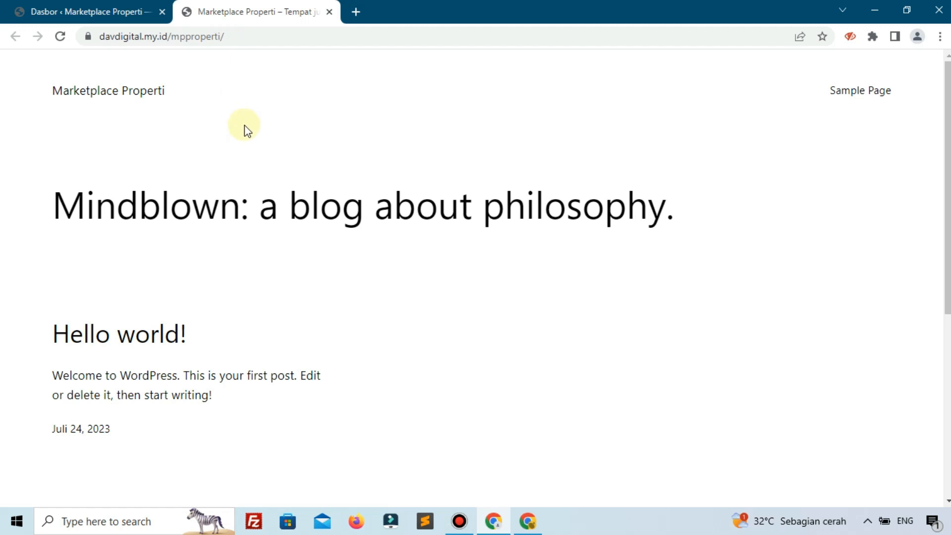
scroll(246, 133, "down", 3)
scroll(158, 79, "up", 3)
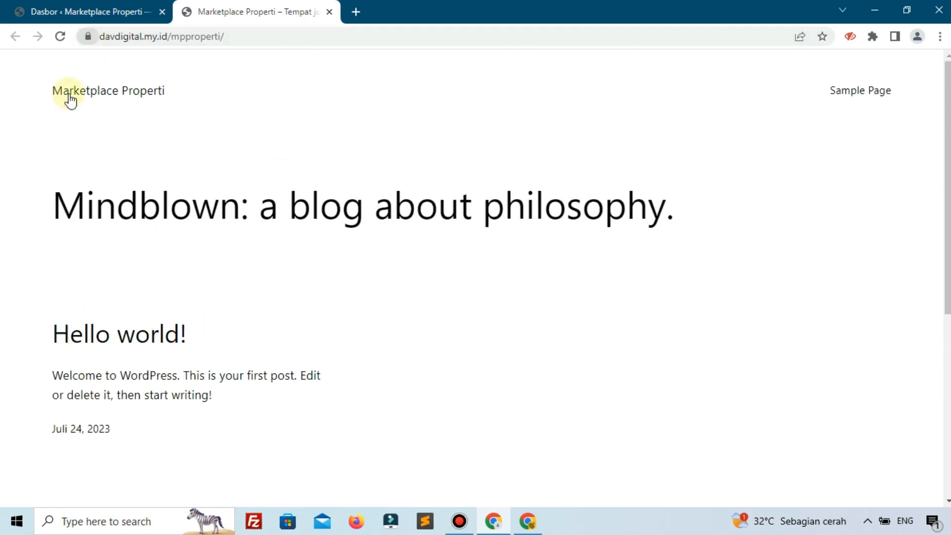
left_click_drag(240, 206, 447, 207)
left_click(450, 207)
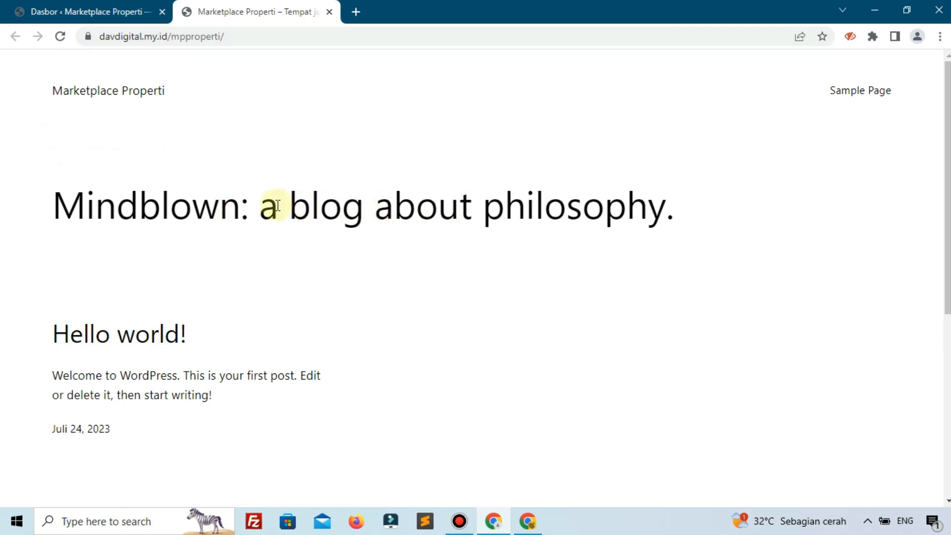
left_click_drag(195, 206, 393, 192)
left_click(392, 189)
scroll(391, 190, "down", 6)
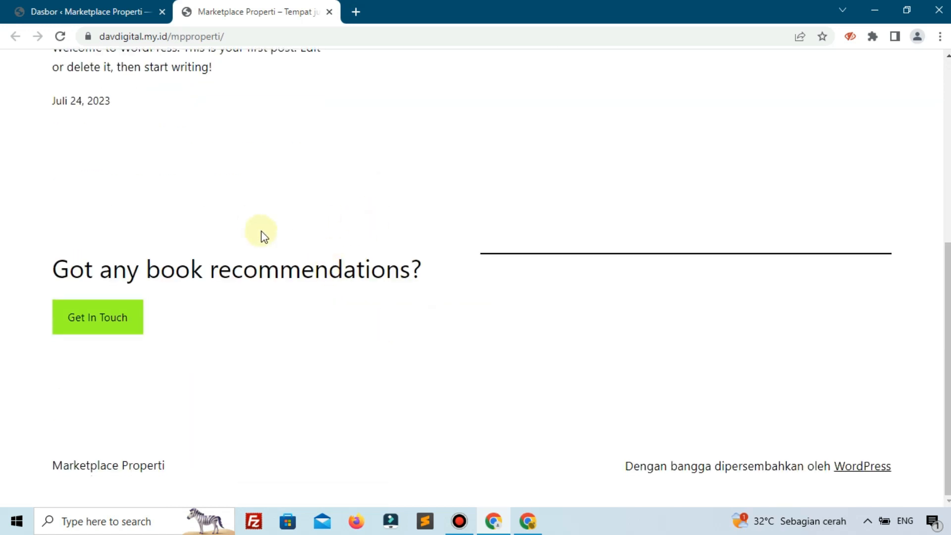
scroll(261, 233, "up", 6)
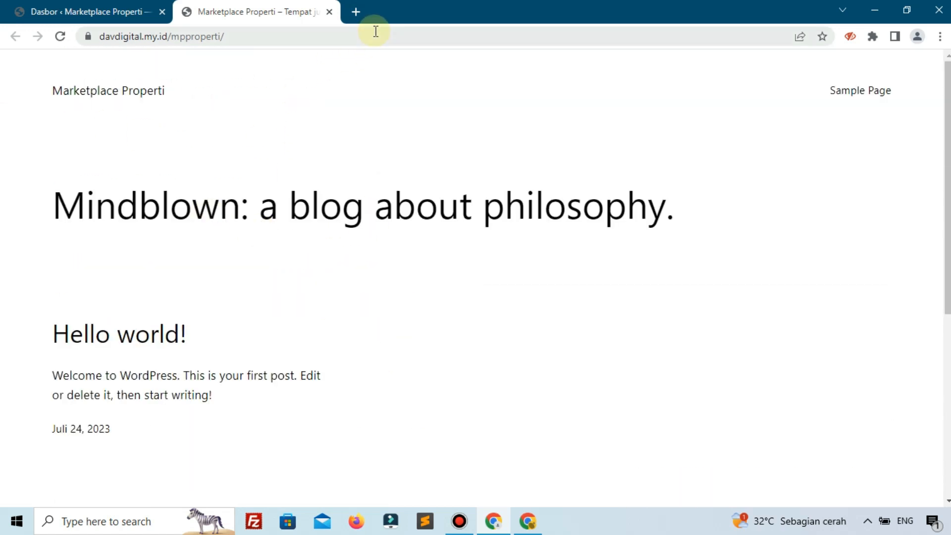
left_click(392, 30)
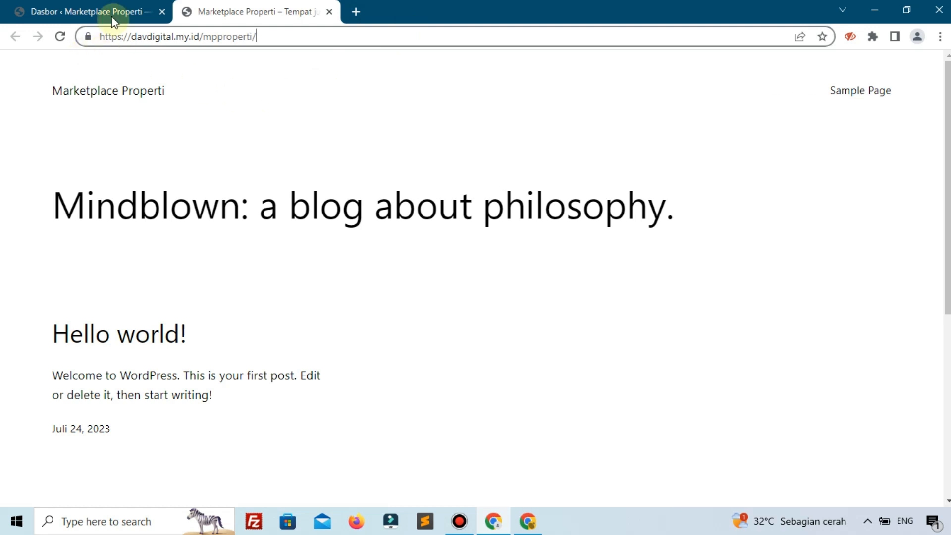
- Compare the WordPress dashboard with the Marketplace Properti front page and return to the dashboard
left_click(70, 11)
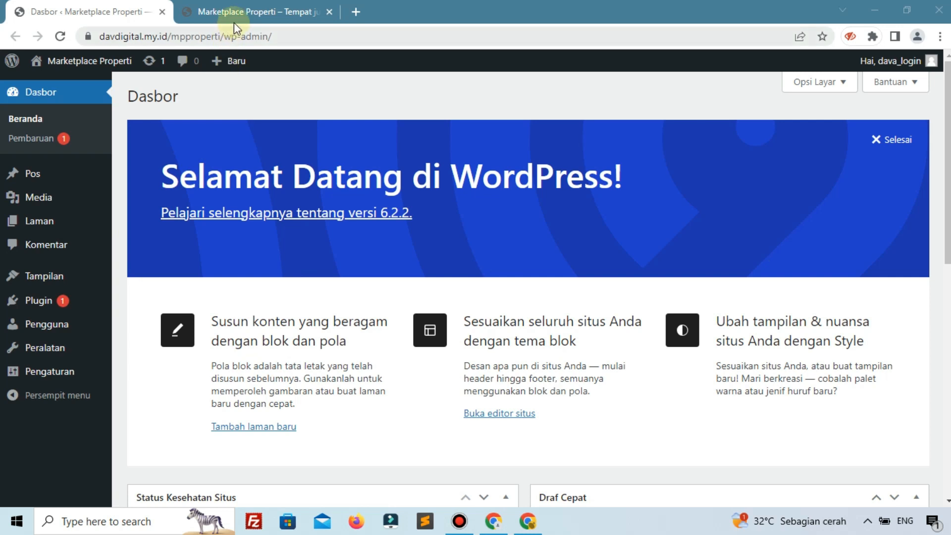
left_click(241, 10)
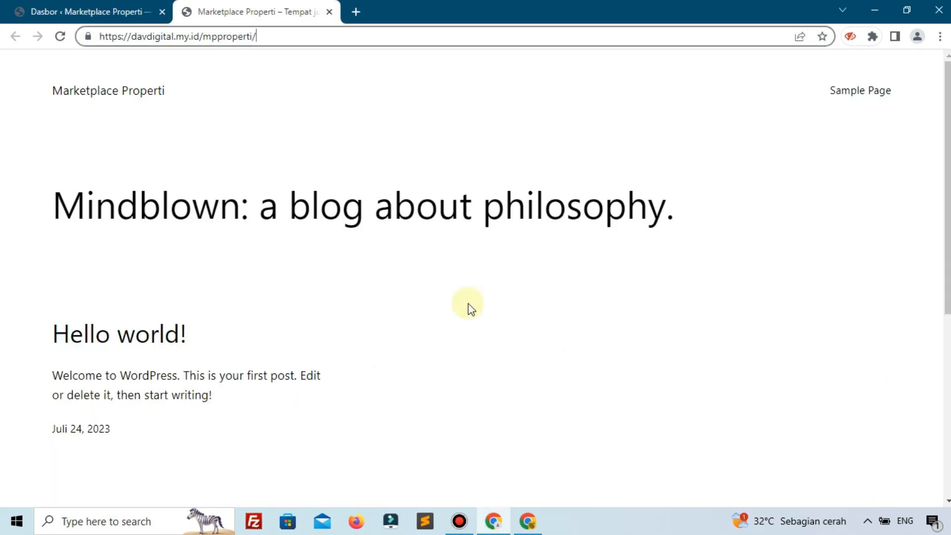
left_click(11, 4)
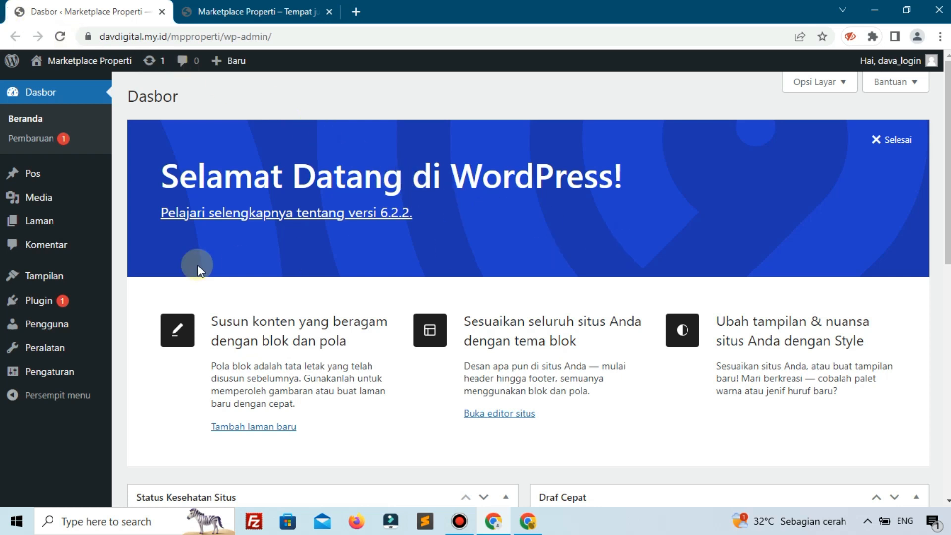
- Open the page for adding new themes and search the theme directory for "astra"
mouse_move(15, 274)
left_click(164, 280)
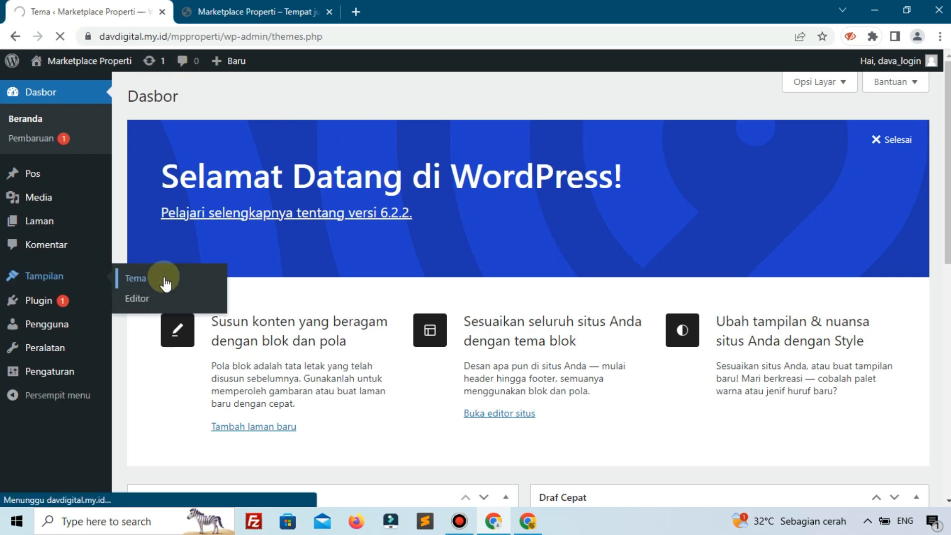
left_click(246, 97)
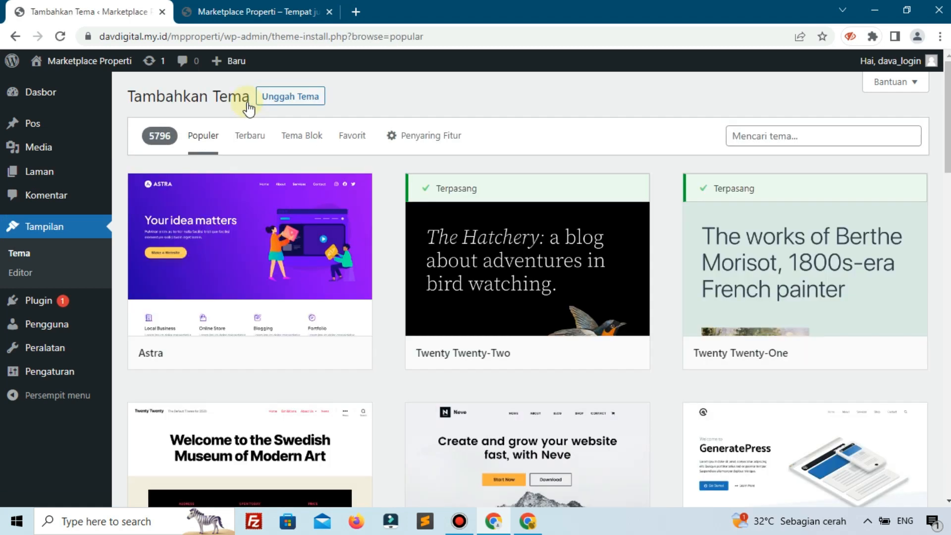
left_click(733, 136)
type("astra")
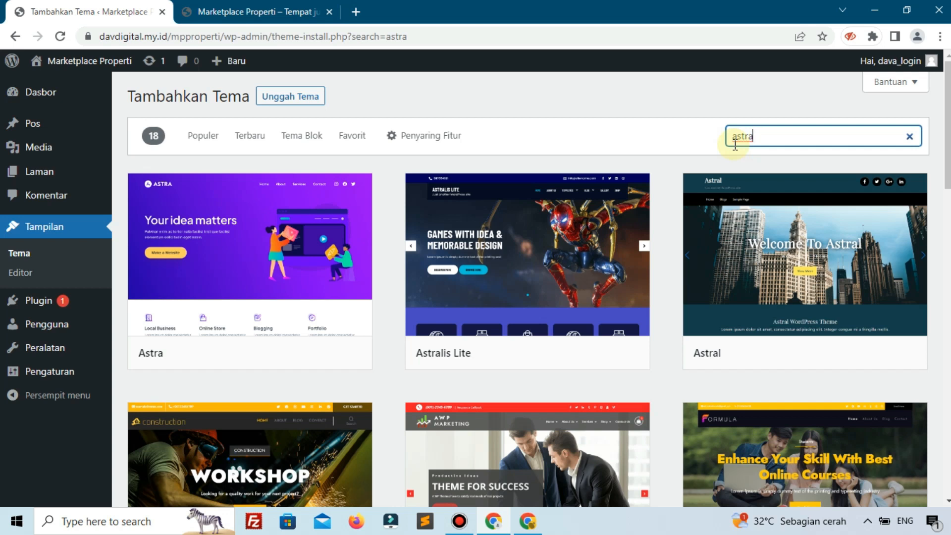
- Install the Astra theme from the search results and activate it on the site
mouse_move(213, 233)
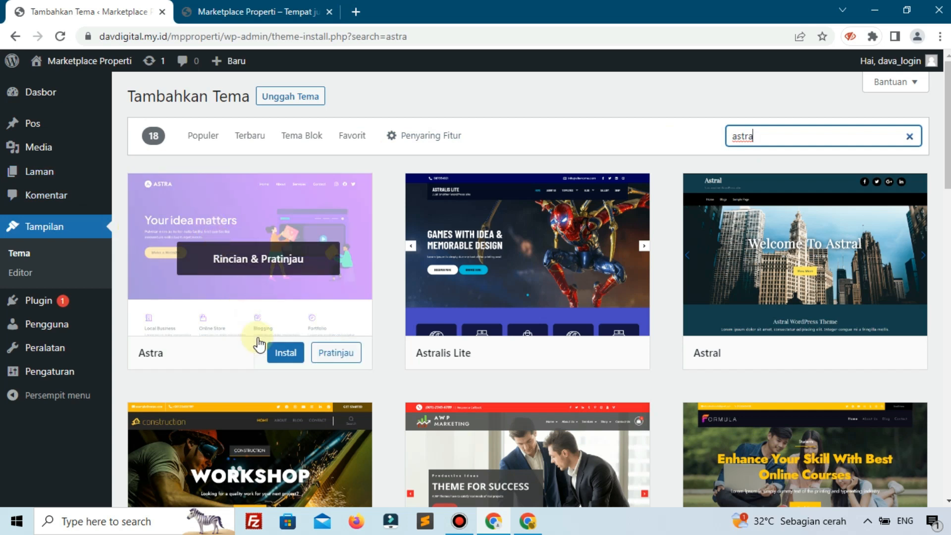
left_click(294, 354)
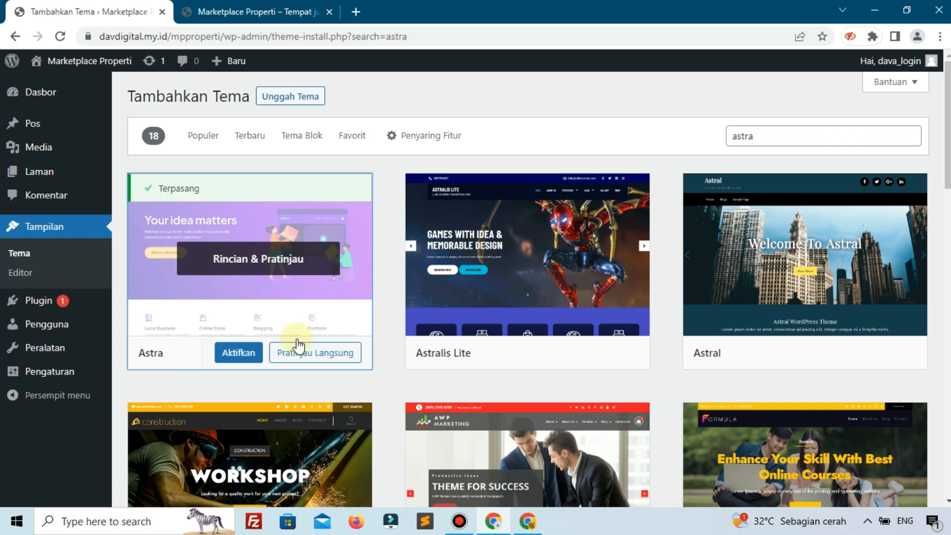
left_click(236, 351)
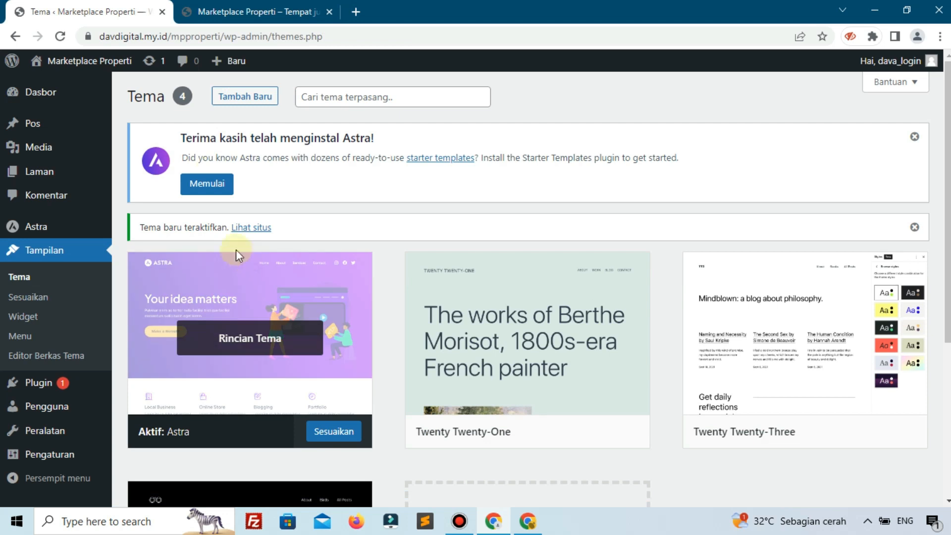
- Switch to the Marketplace Properti front page and reload it to check the site with the Astra theme
left_click(238, 11)
left_click(60, 37)
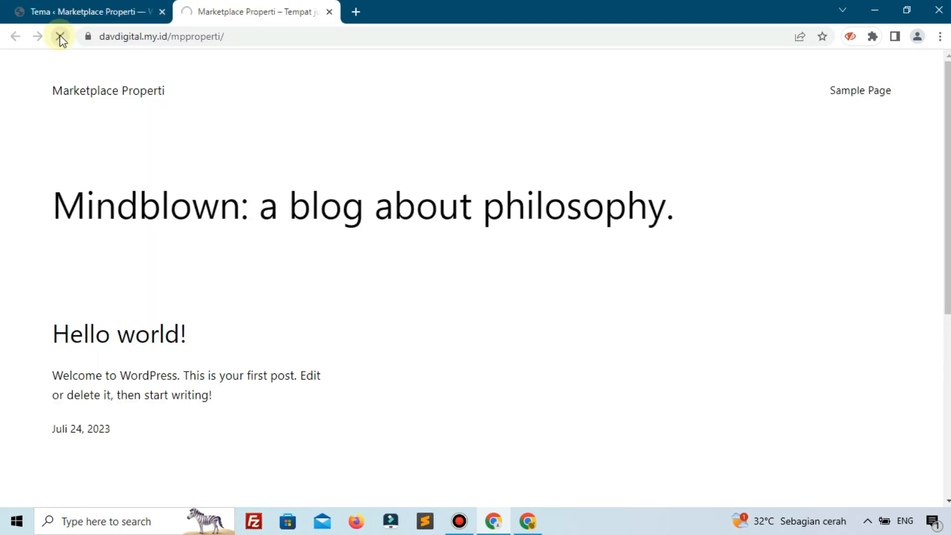